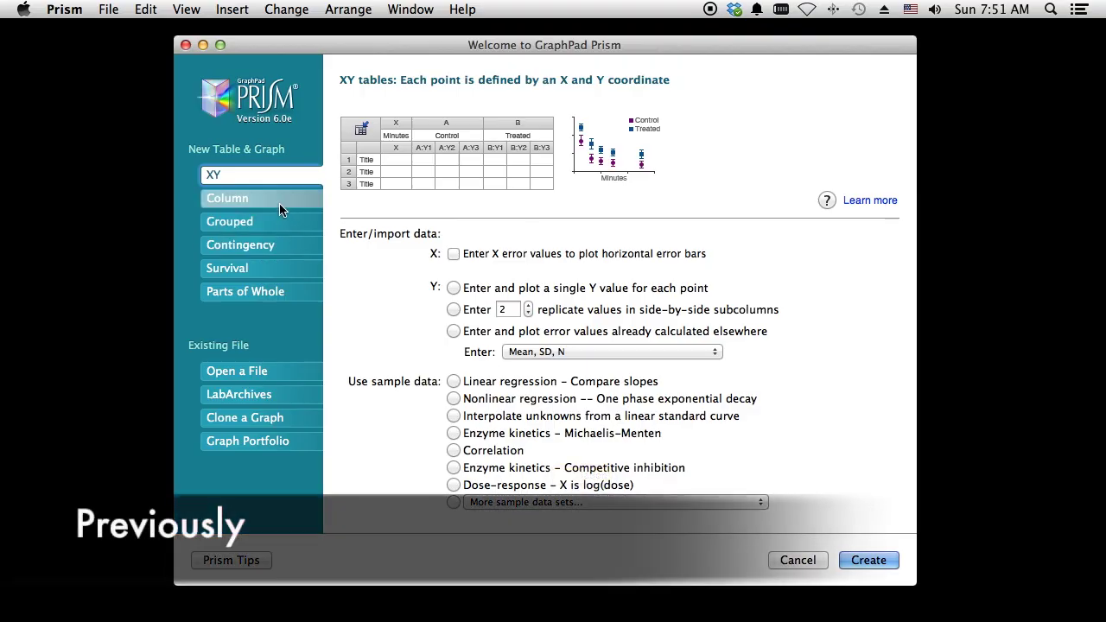
Set the Time (h) axis tick interval to 1 so every hour from 2 to 8 is labelled.
{"action": "left_click", "coordinate": [279, 204]}
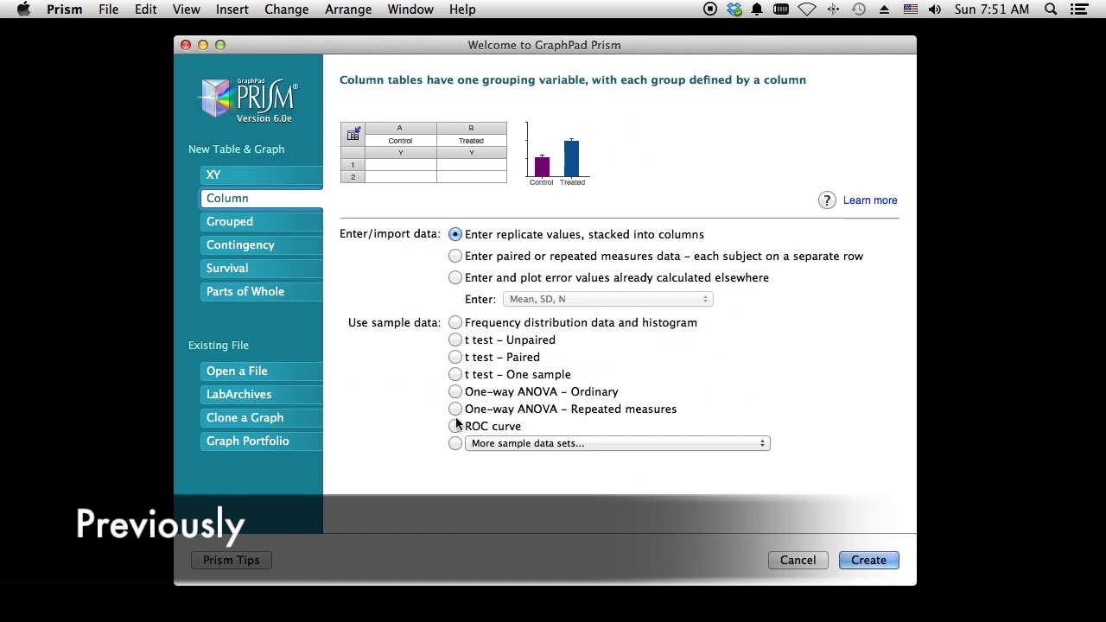
{"action": "left_click", "coordinate": [294, 223]}
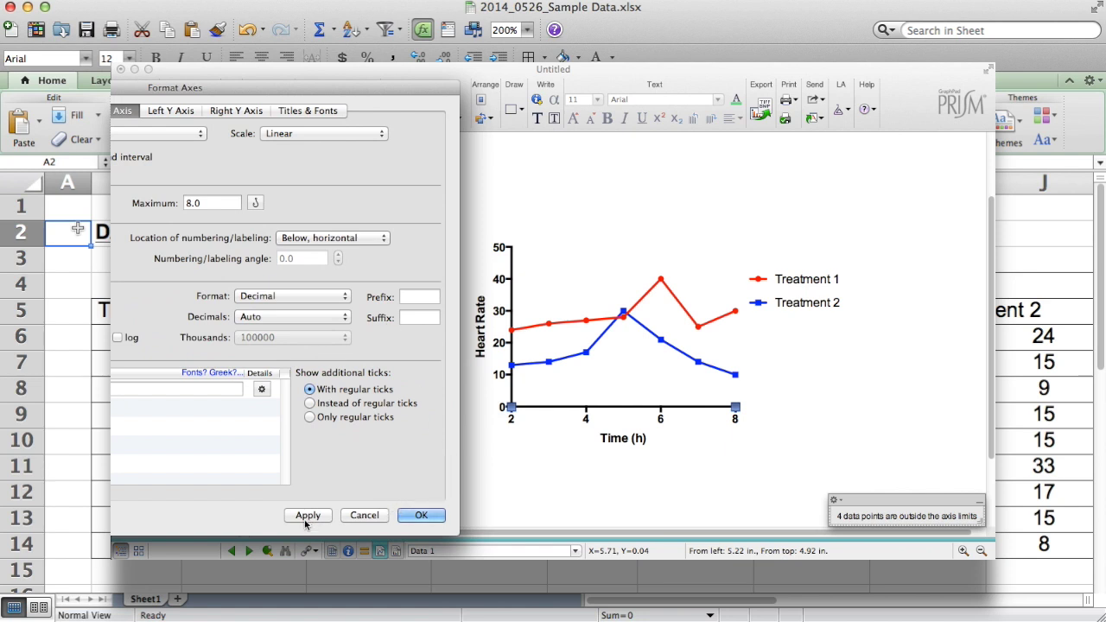
{"action": "left_click", "coordinate": [307, 516]}
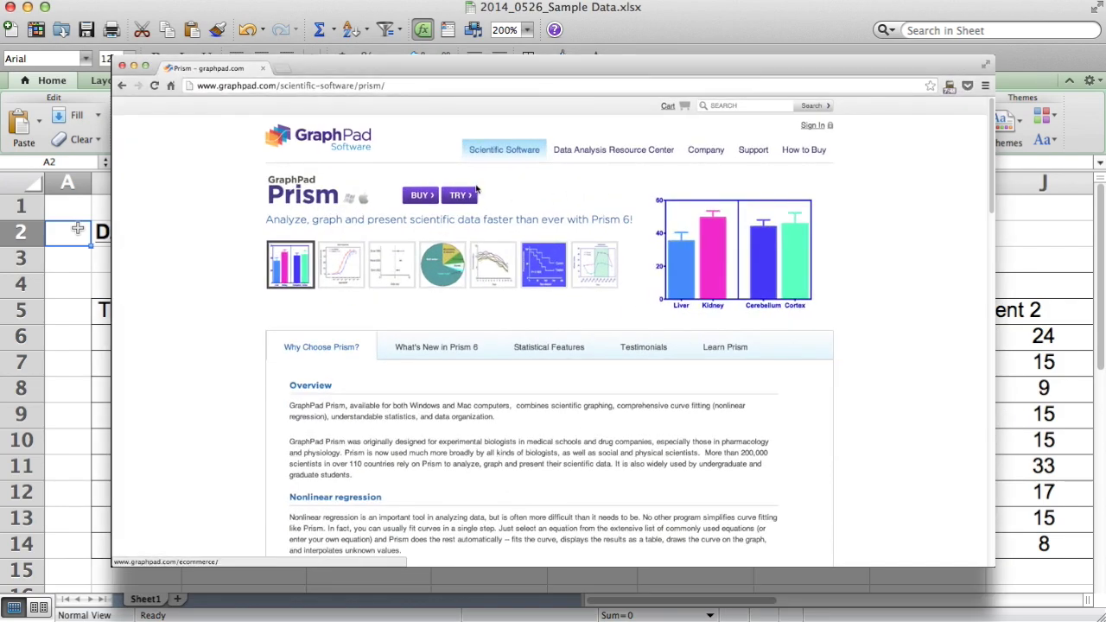
Go to GraphPad's 30-day free trial page and scroll down it.
{"action": "left_click", "coordinate": [460, 196]}
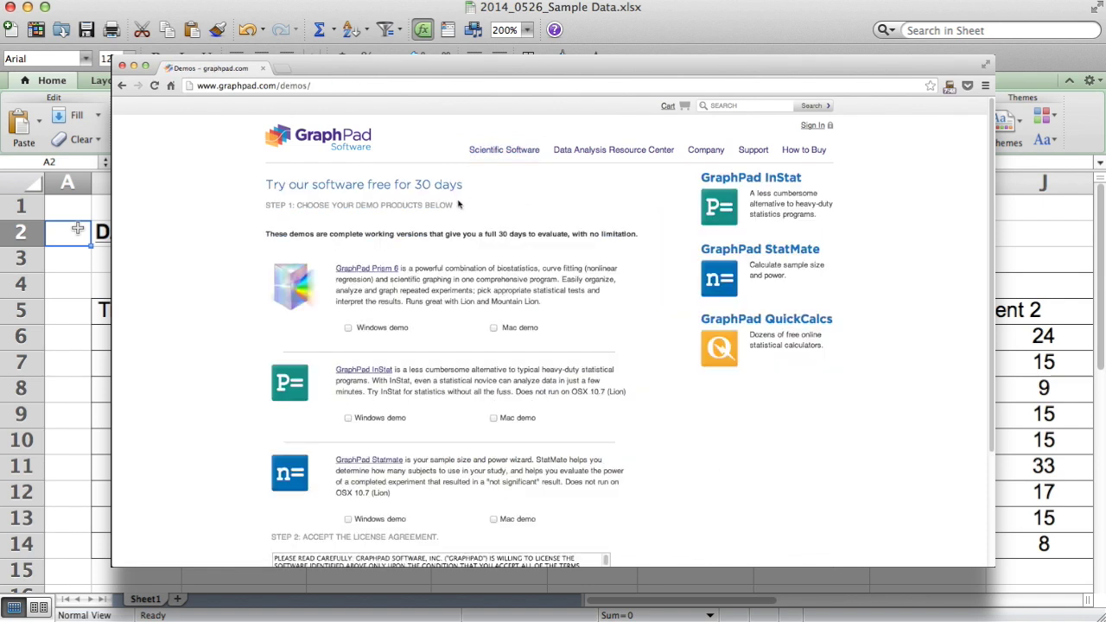
{"action": "scroll", "coordinate": [459, 204], "scroll_direction": "down", "scroll_amount": 1}
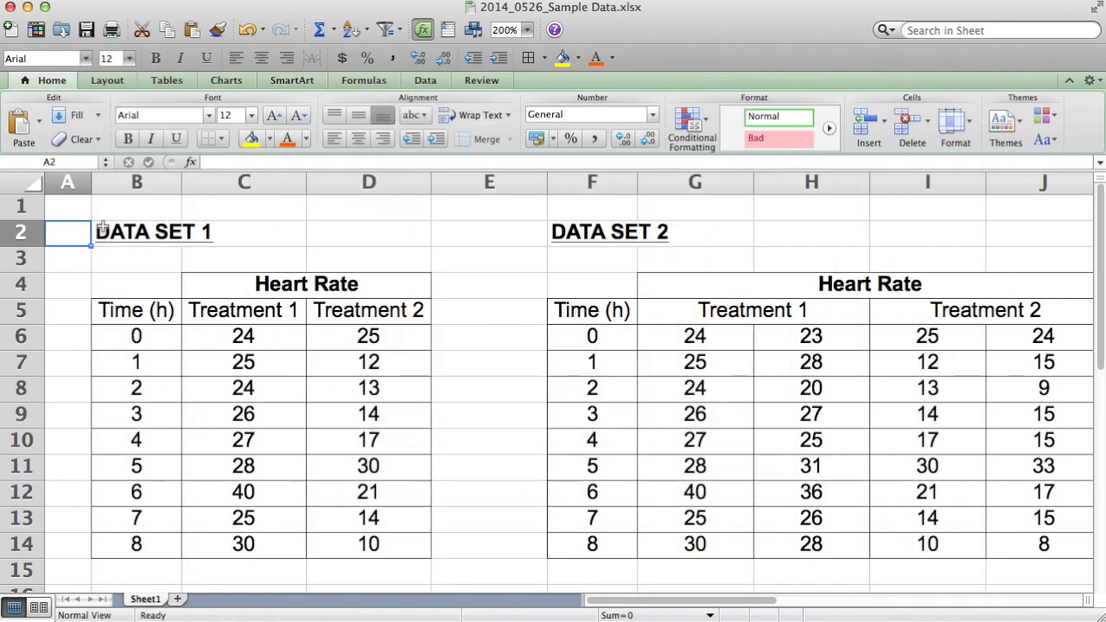
Copy Data Set 1's table B5:D14, including the Time (h), Treatment 1 and Treatment 2 headers.
{"action": "left_click_drag", "start_coordinate": [82, 227], "coordinate": [375, 230]}
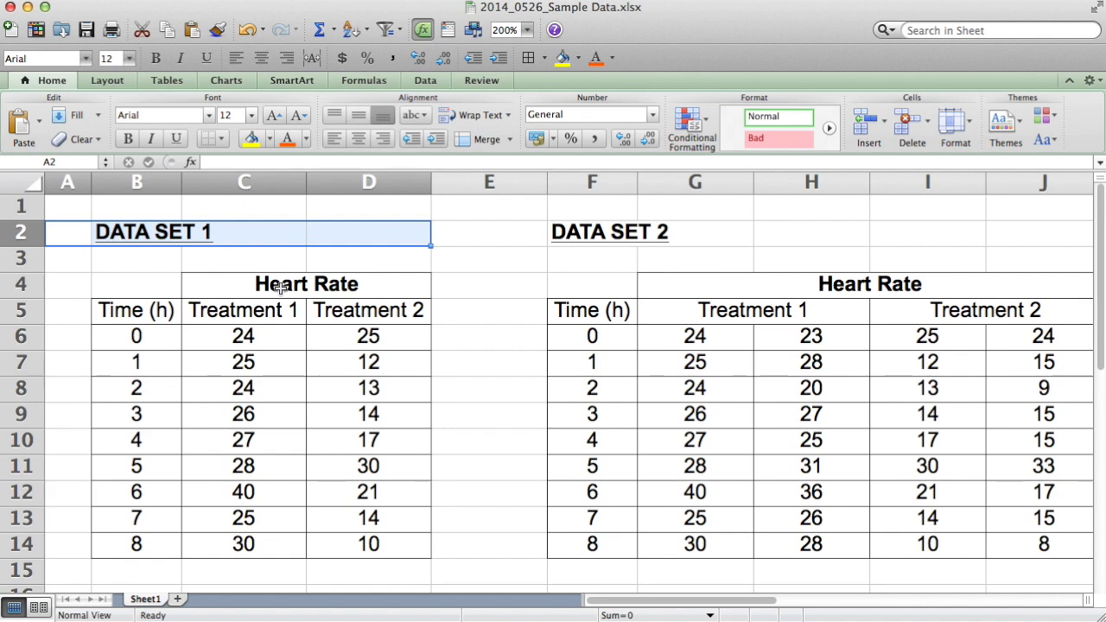
{"action": "left_click_drag", "start_coordinate": [128, 311], "coordinate": [351, 542]}
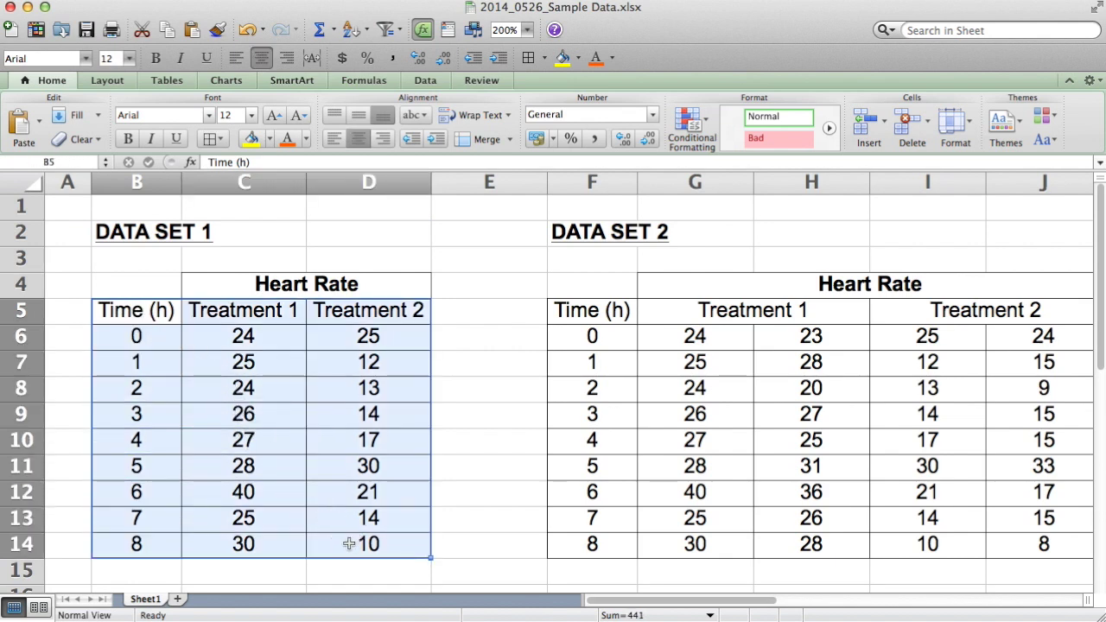
{"action": "right_click", "coordinate": [340, 481]}
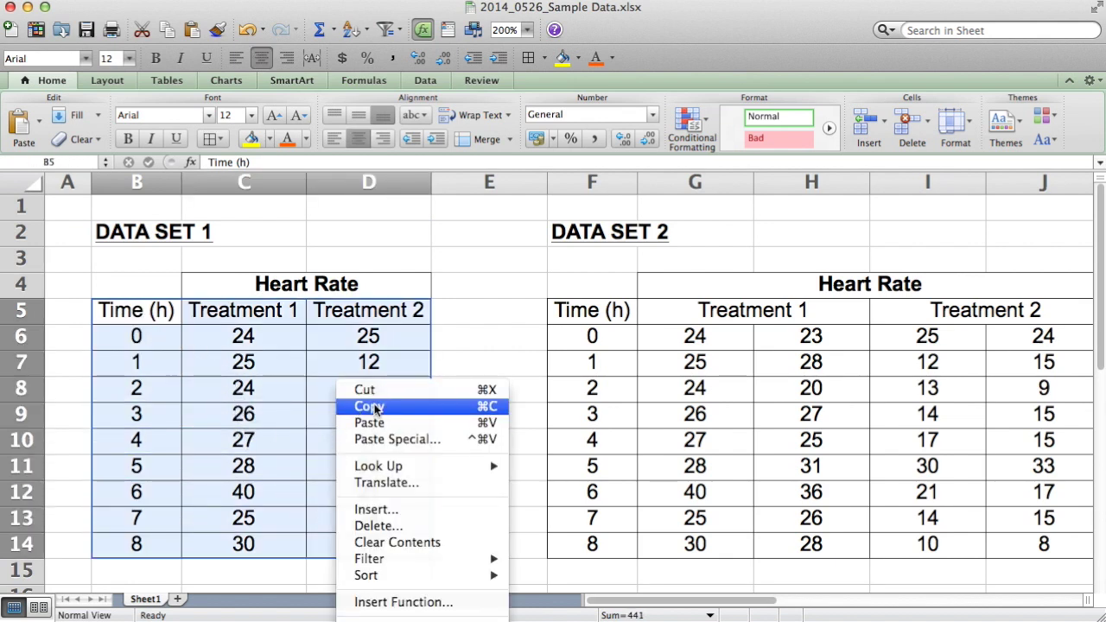
{"action": "left_click", "coordinate": [374, 406]}
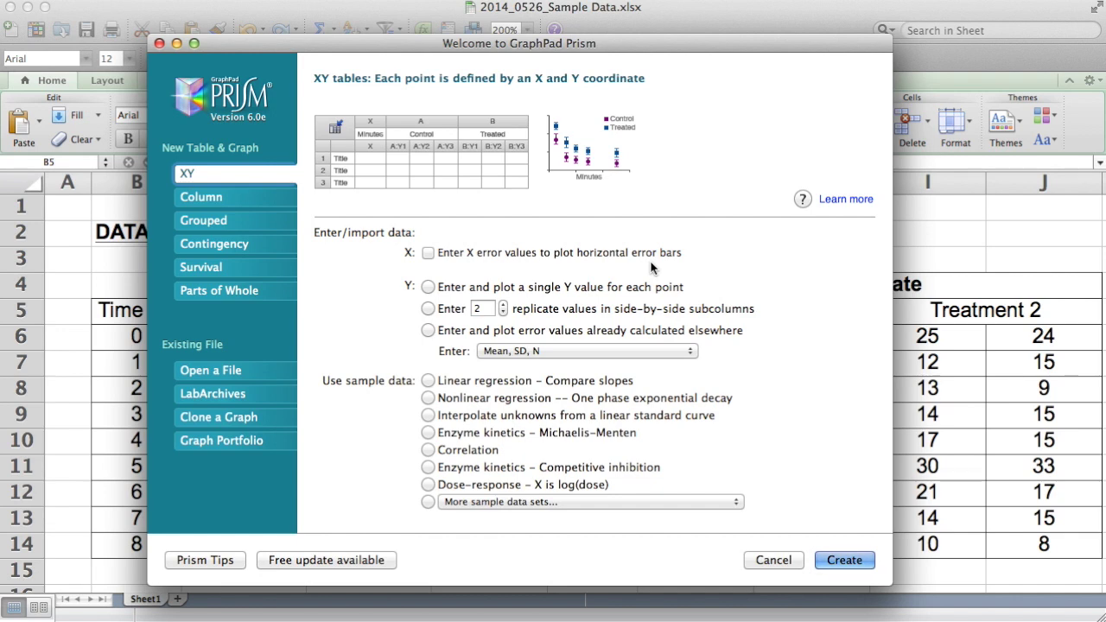
Choose 'Enter and plot a single Y value for each point' and shift the Welcome window aside.
{"action": "left_click", "coordinate": [429, 286]}
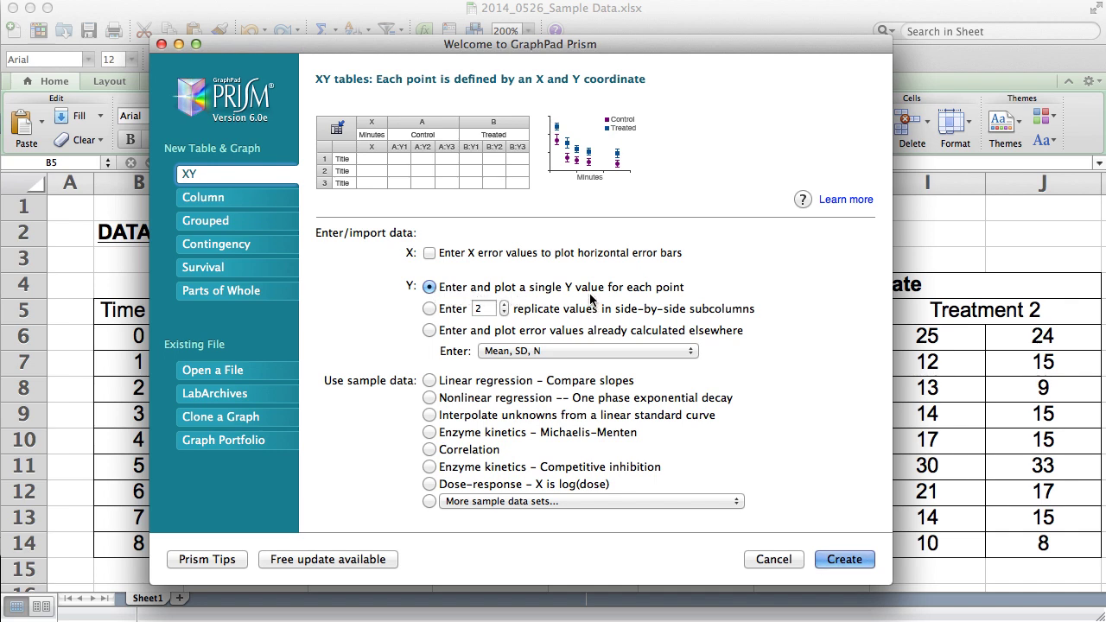
{"action": "left_click_drag", "start_coordinate": [479, 51], "coordinate": [783, 53]}
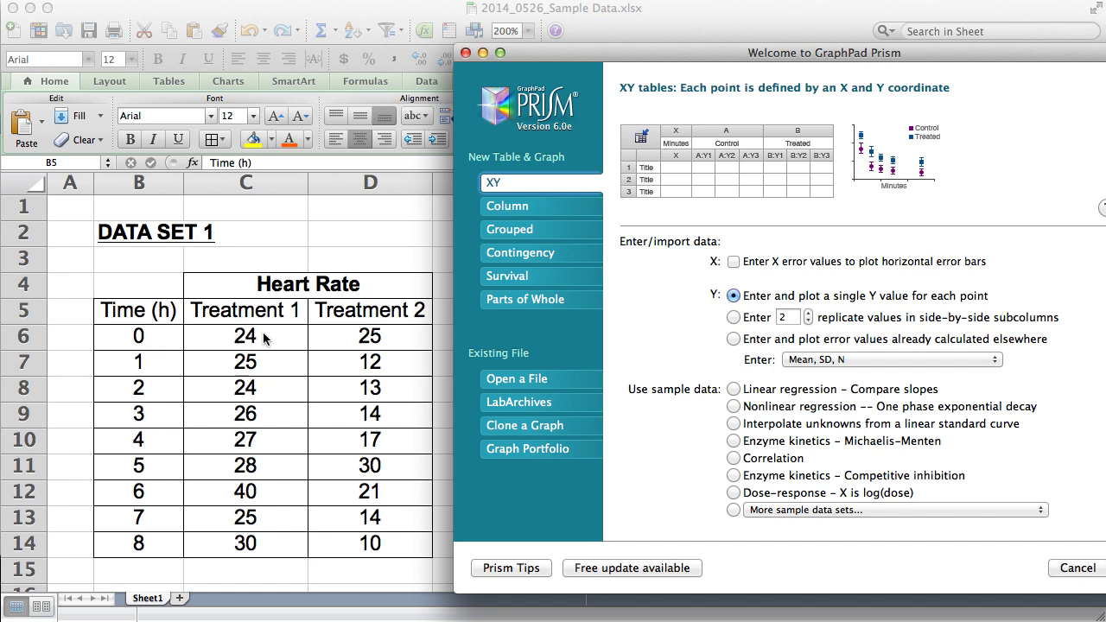
{"action": "left_click_drag", "start_coordinate": [653, 59], "coordinate": [52, 53]}
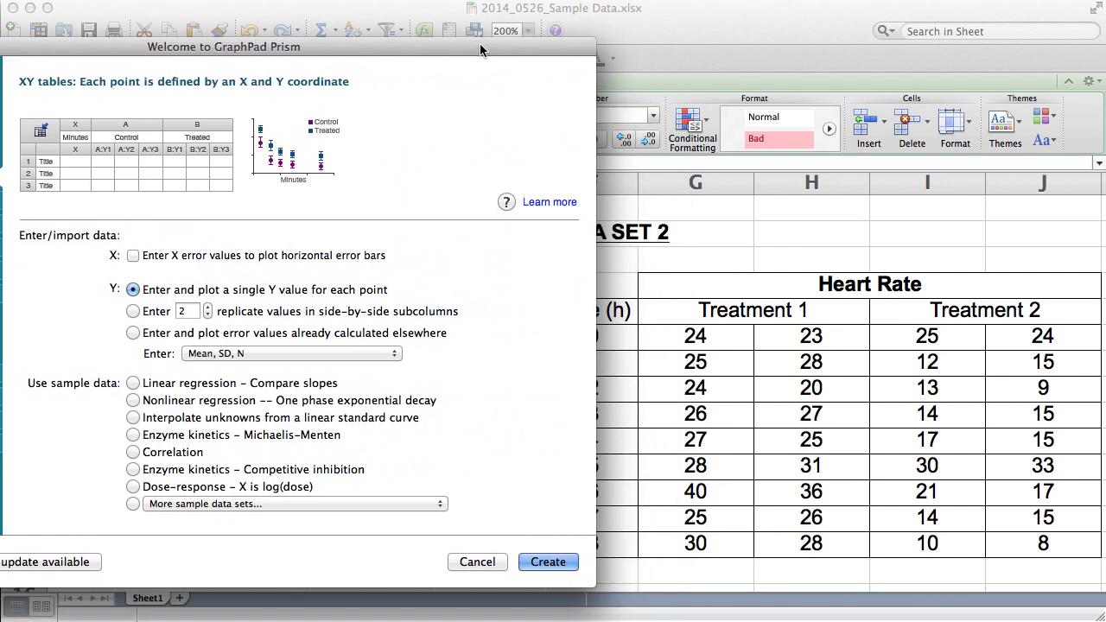
Compare the 2-replicate option, keep single Y values, and create the XY table.
{"action": "left_click_drag", "start_coordinate": [479, 43], "coordinate": [382, 44]}
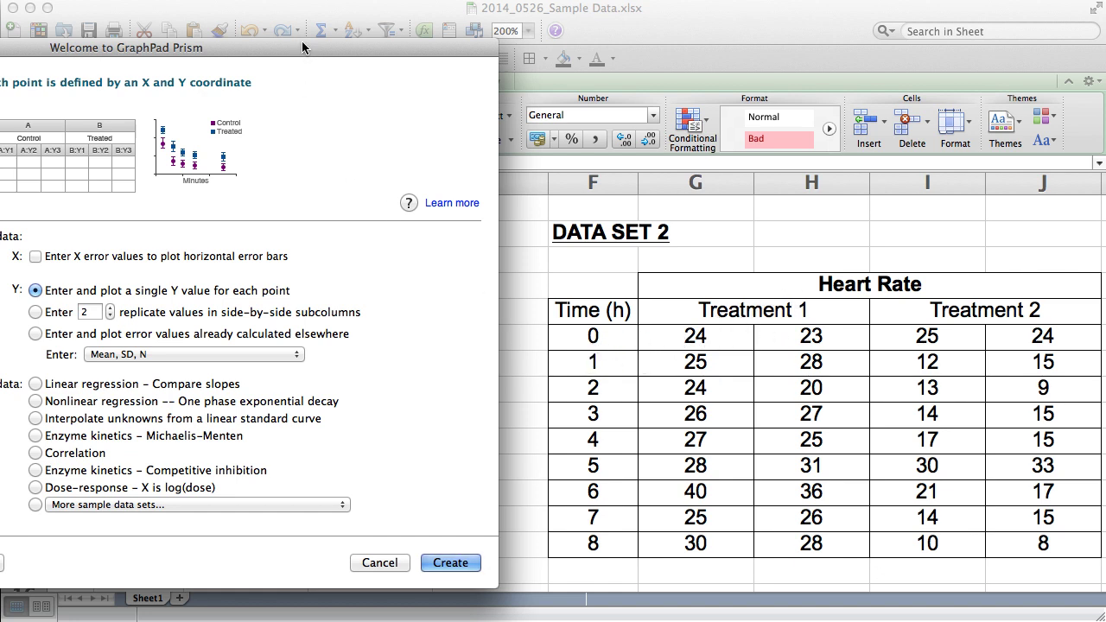
{"action": "left_click_drag", "start_coordinate": [301, 42], "coordinate": [451, 29]}
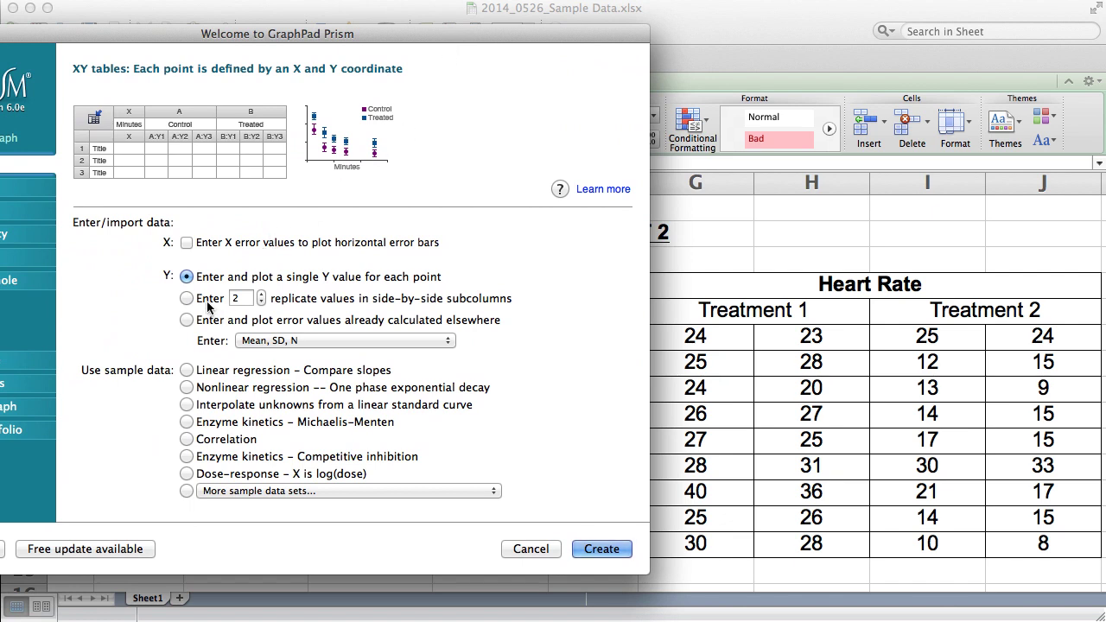
{"action": "left_click", "coordinate": [188, 299]}
{"action": "left_click", "coordinate": [187, 277]}
{"action": "left_click_drag", "start_coordinate": [308, 35], "coordinate": [536, 34]}
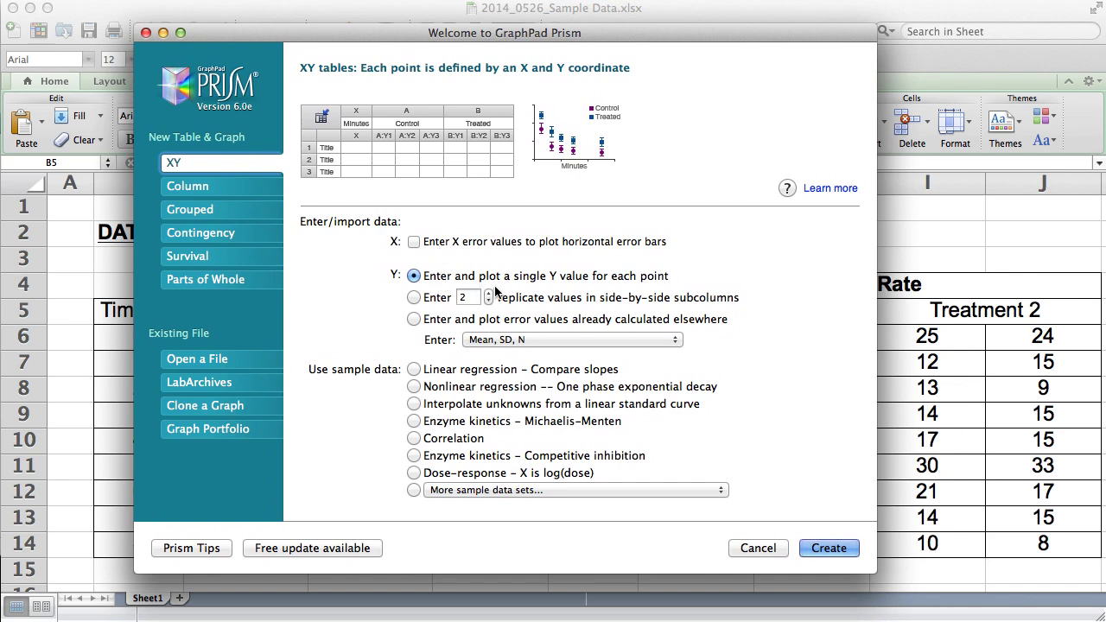
{"action": "left_click_drag", "start_coordinate": [548, 26], "coordinate": [706, 29]}
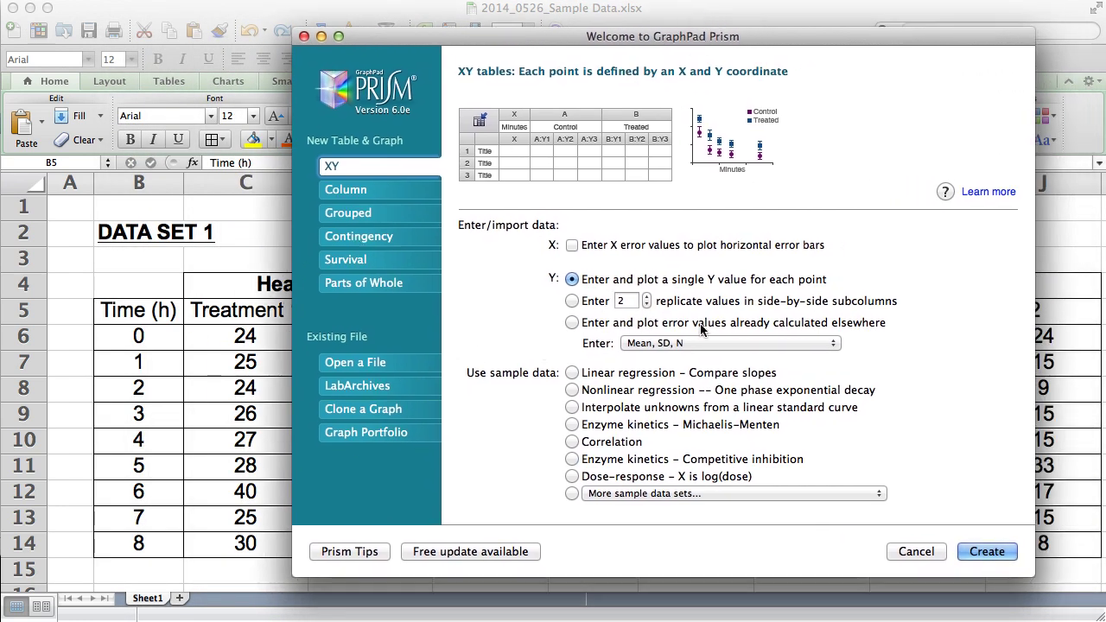
{"action": "left_click", "coordinate": [987, 552]}
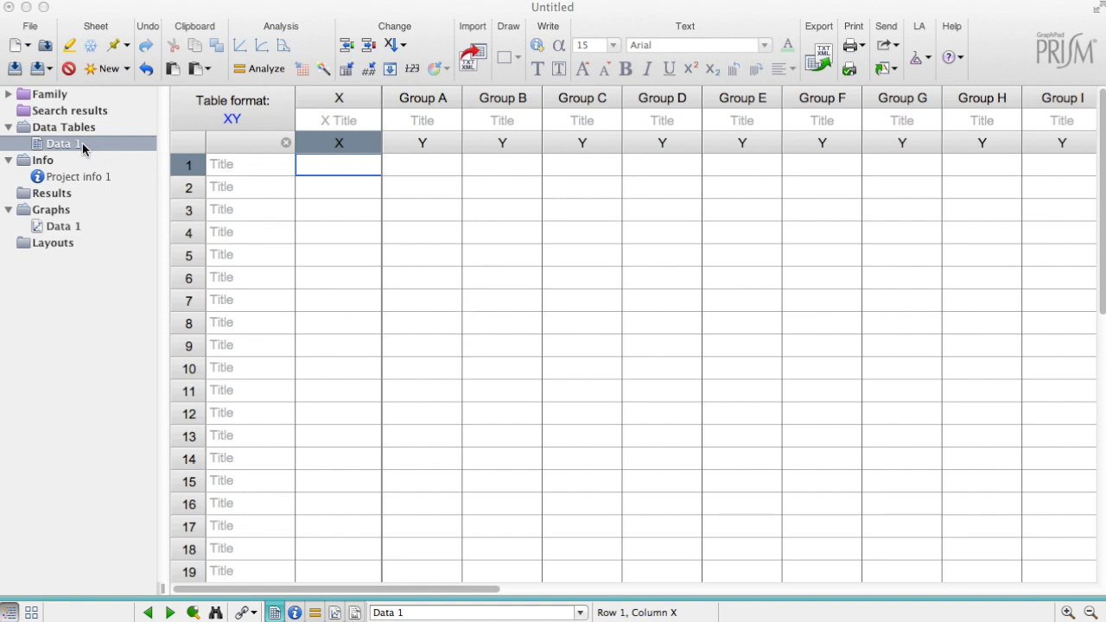
Check the blank Data 1 graph, then return to the empty Data 1 table.
{"action": "left_click", "coordinate": [63, 229]}
{"action": "left_click", "coordinate": [64, 228]}
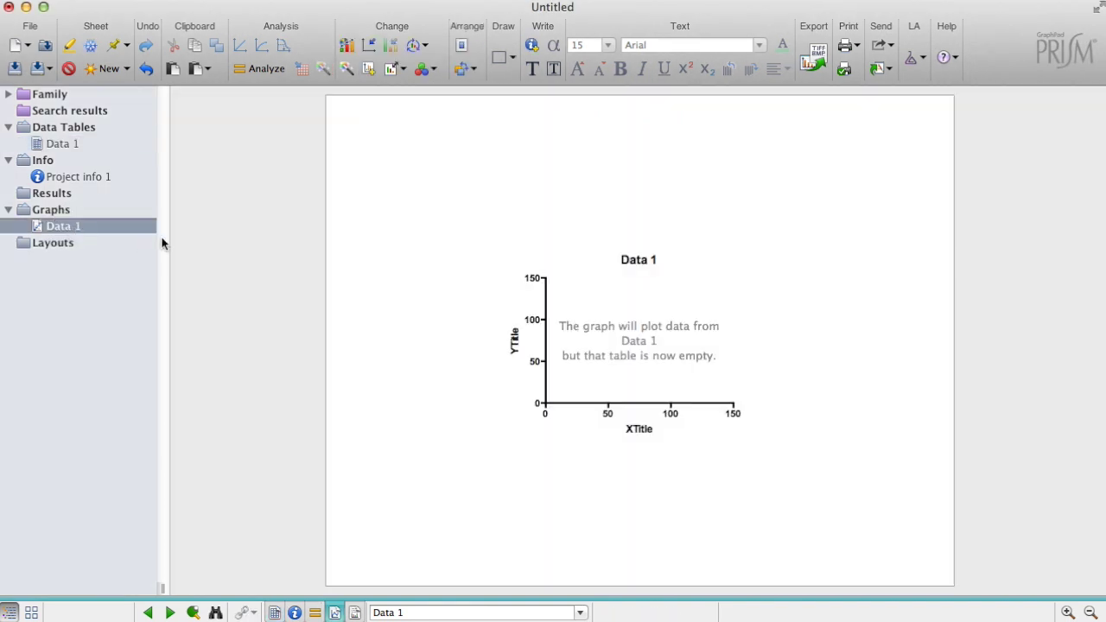
{"action": "left_click", "coordinate": [69, 142]}
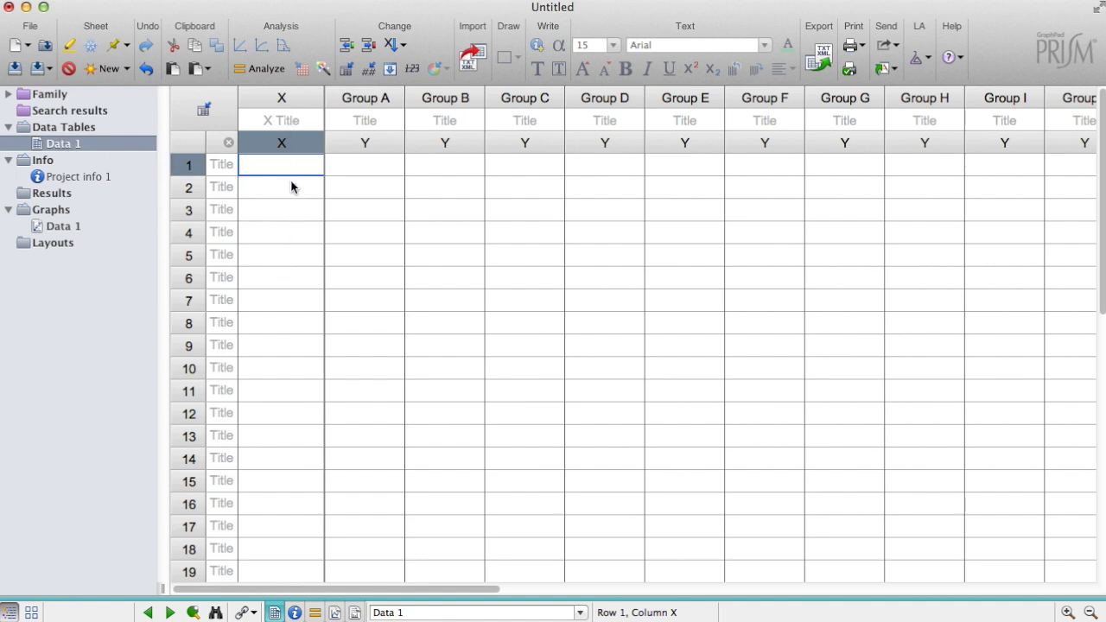
Select the first X and Group A rows, then switch back to the Excel sheet.
{"action": "left_click_drag", "start_coordinate": [289, 113], "coordinate": [288, 387]}
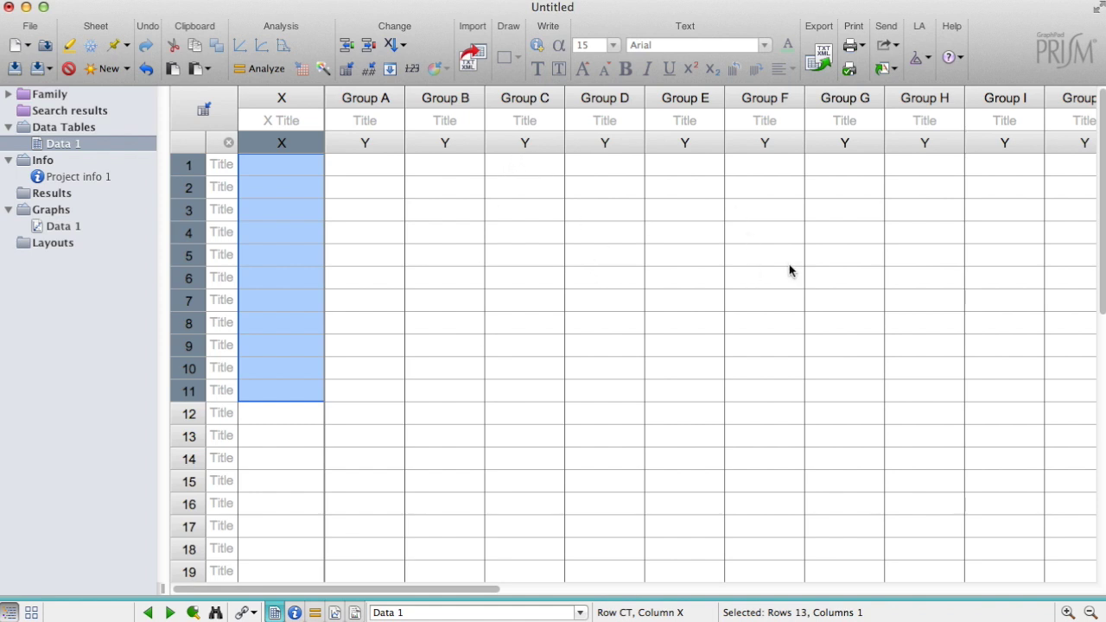
{"action": "key", "text": "Return"}
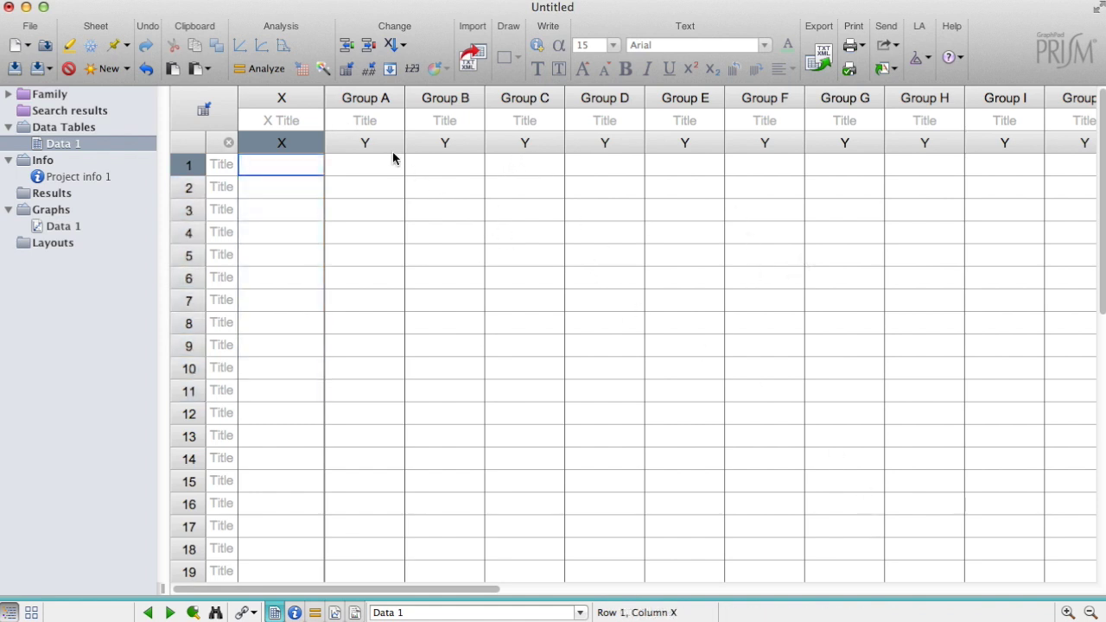
{"action": "left_click", "coordinate": [364, 122]}
{"action": "left_click_drag", "start_coordinate": [362, 147], "coordinate": [363, 278]}
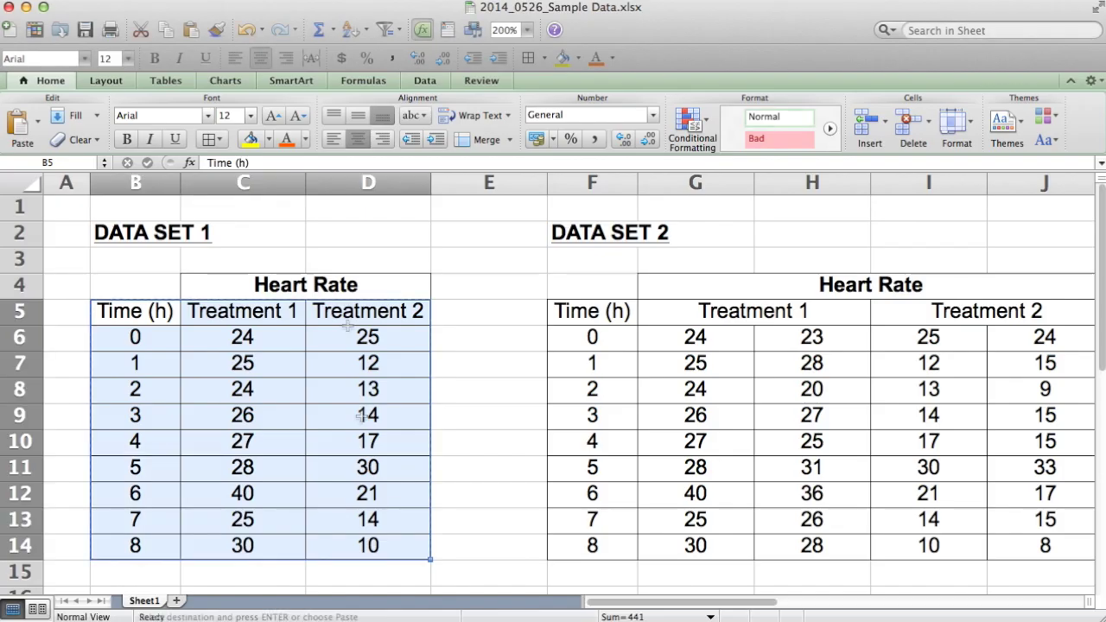
{"action": "key", "text": "super+c"}
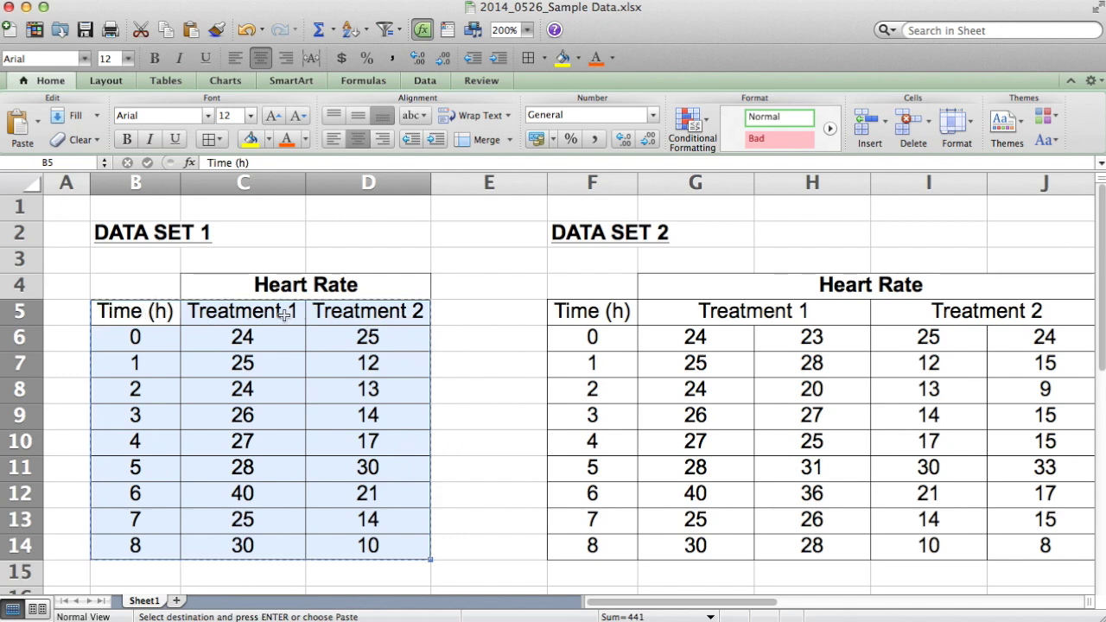
Paste Data Set 1's table into Prism at the X title cell and select X rows 1–7.
{"action": "key", "text": "super+Tab"}
{"action": "key", "text": "super+Tab"}
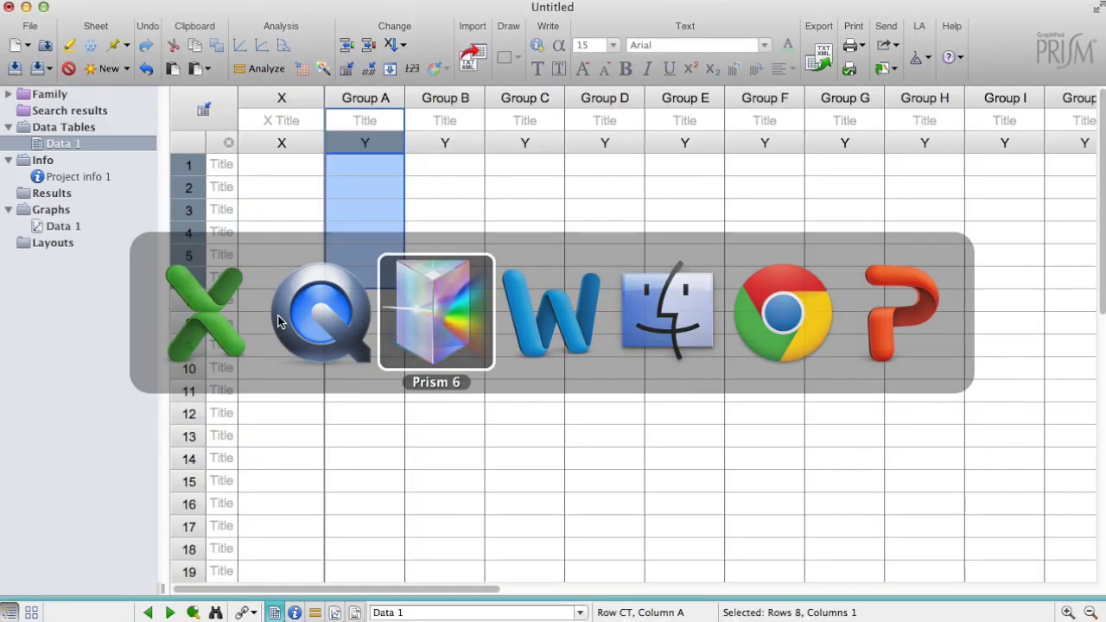
{"action": "left_click", "coordinate": [301, 121]}
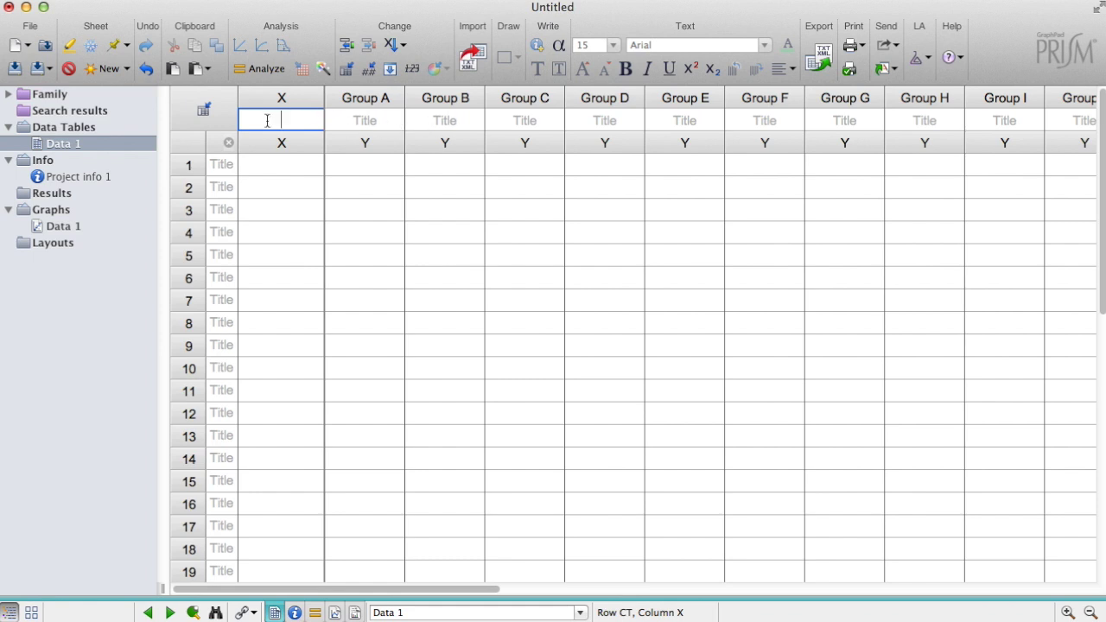
{"action": "right_click", "coordinate": [272, 120]}
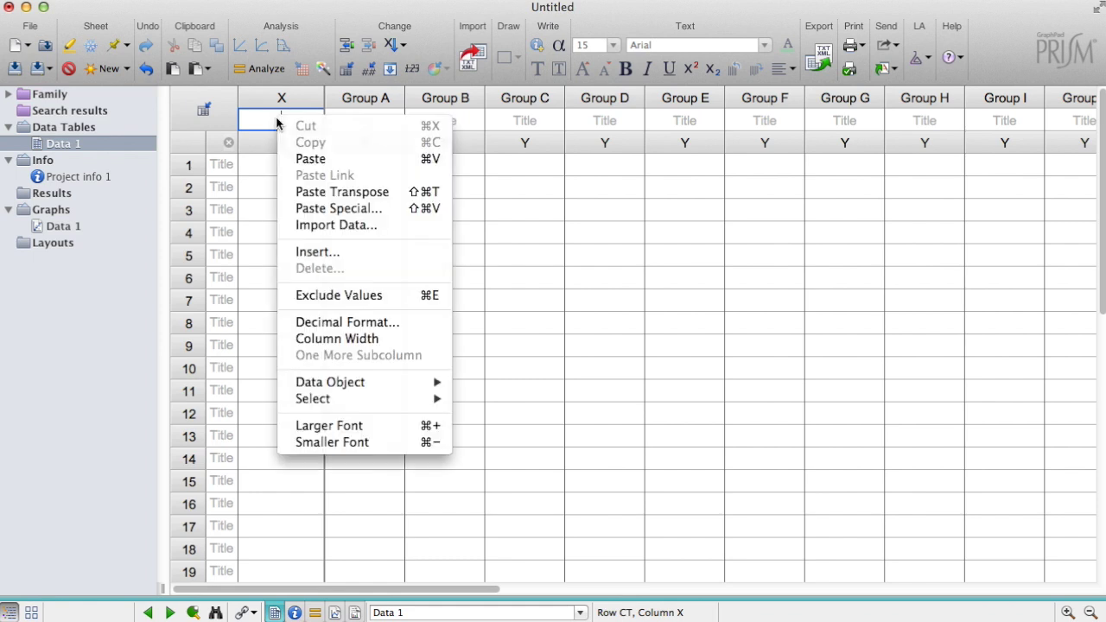
{"action": "left_click", "coordinate": [310, 159]}
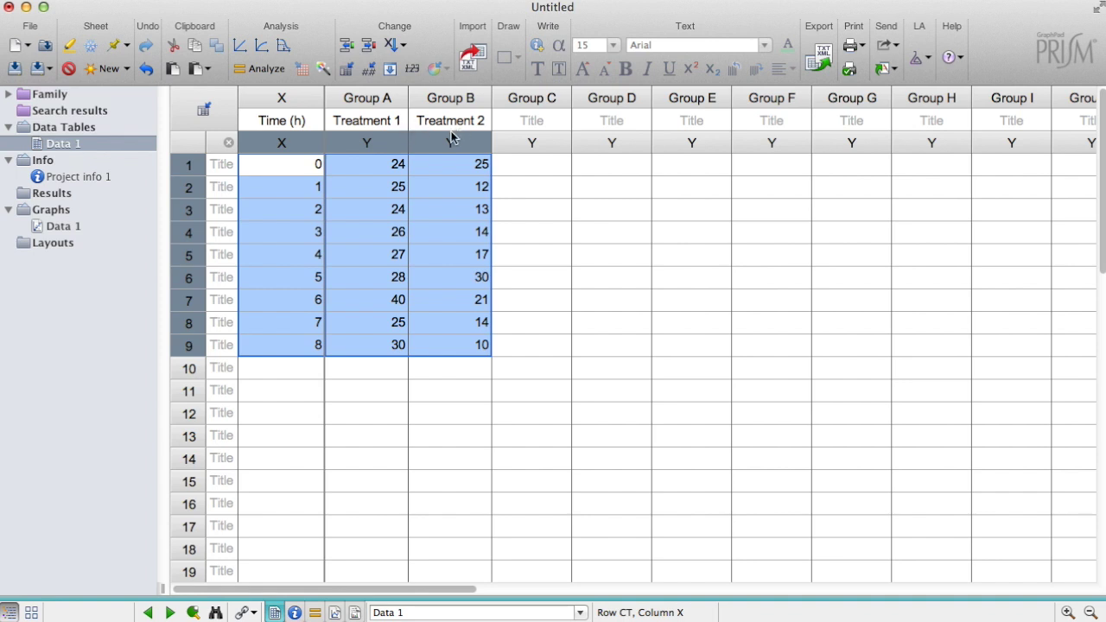
{"action": "left_click_drag", "start_coordinate": [320, 170], "coordinate": [309, 299]}
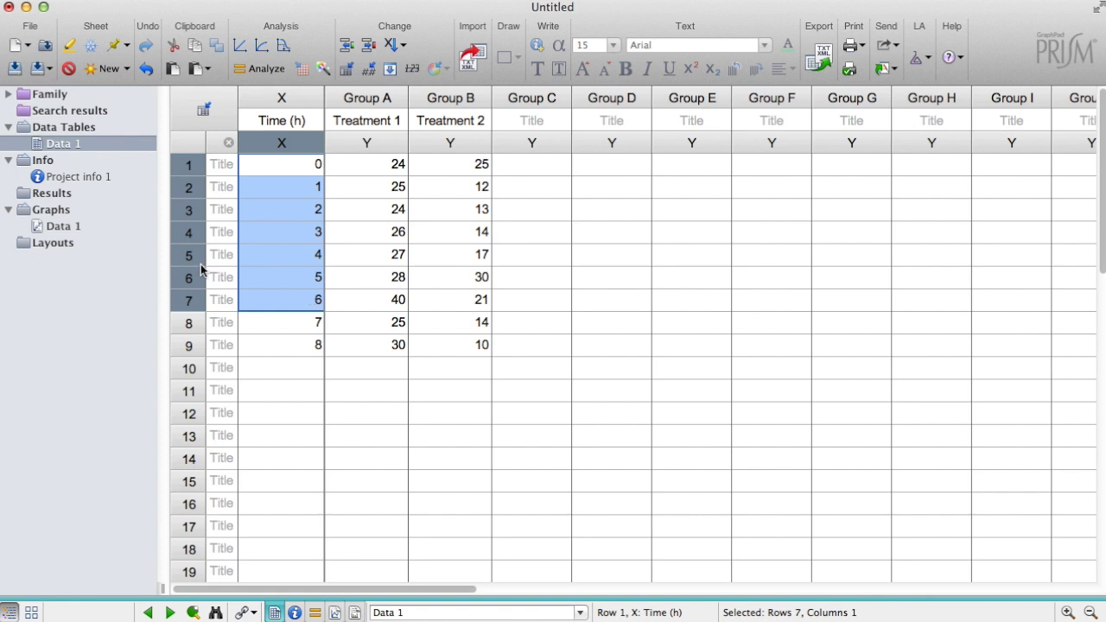
{"action": "left_click", "coordinate": [64, 226]}
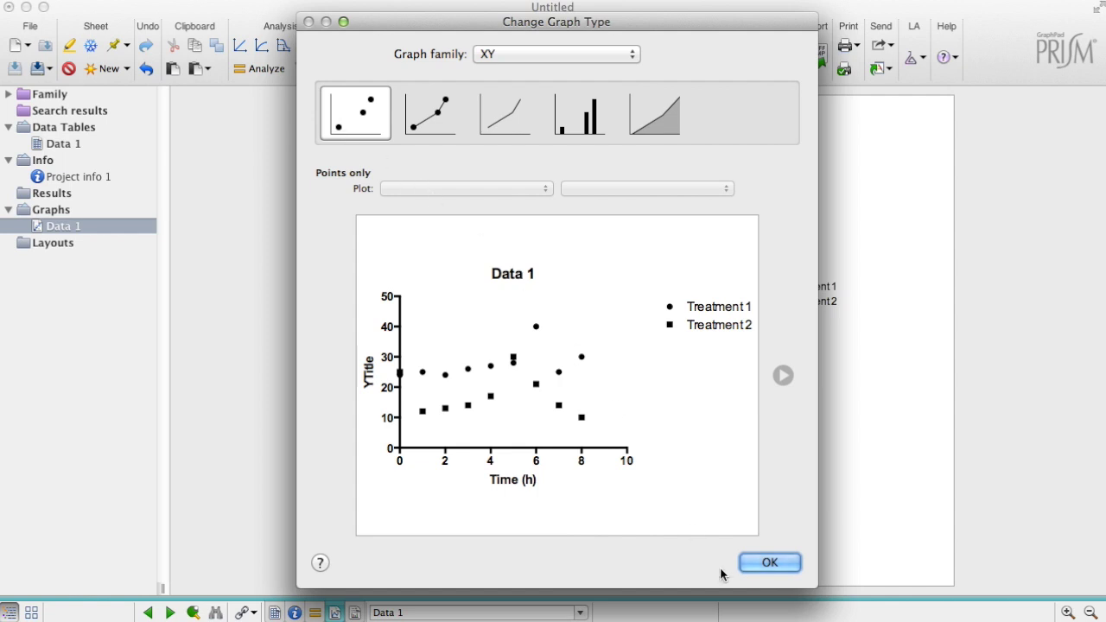
Keep the points-only XY graph type and enlarge the graph view.
{"action": "left_click", "coordinate": [768, 563]}
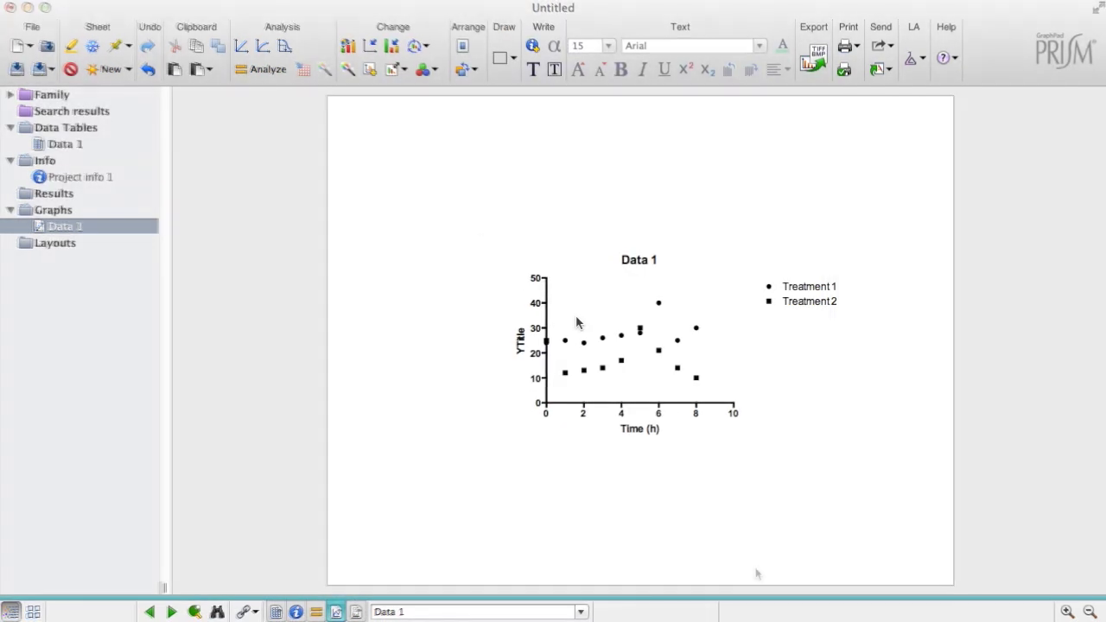
{"action": "left_click", "coordinate": [1067, 610]}
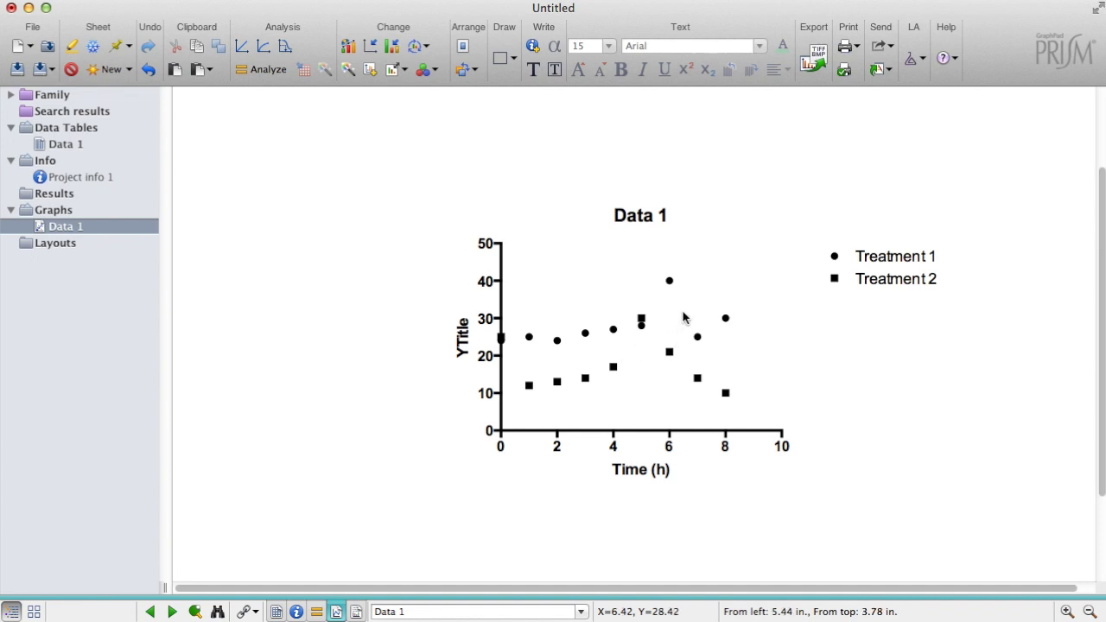
Colour Treatment 2's symbols blue, keeping square shape and size 4.
{"action": "double_click", "coordinate": [669, 354]}
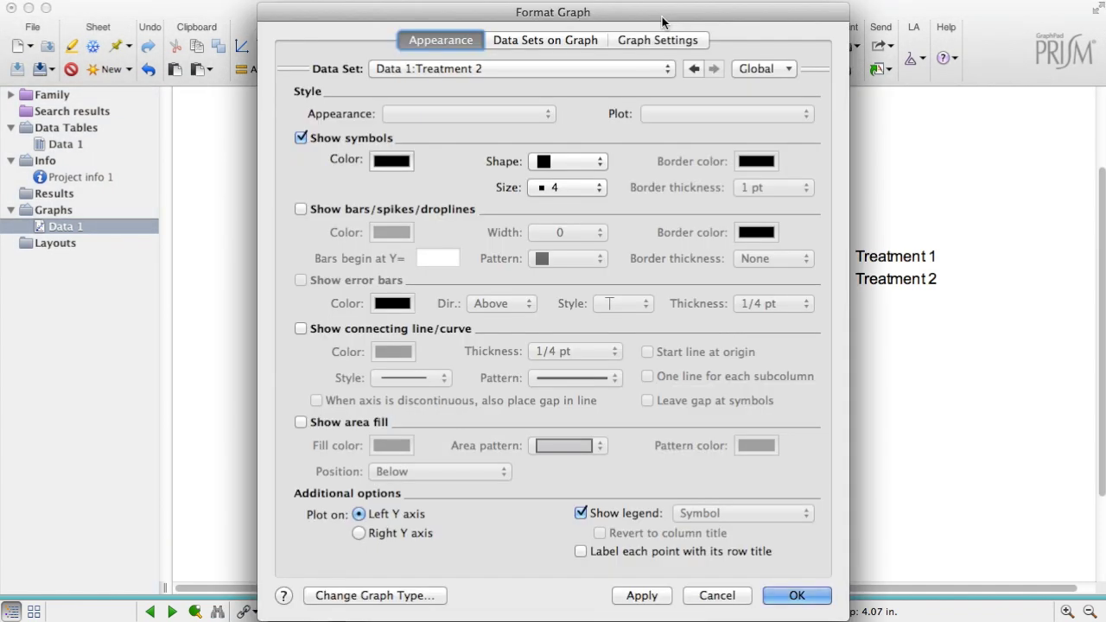
{"action": "left_click_drag", "start_coordinate": [662, 19], "coordinate": [661, 17]}
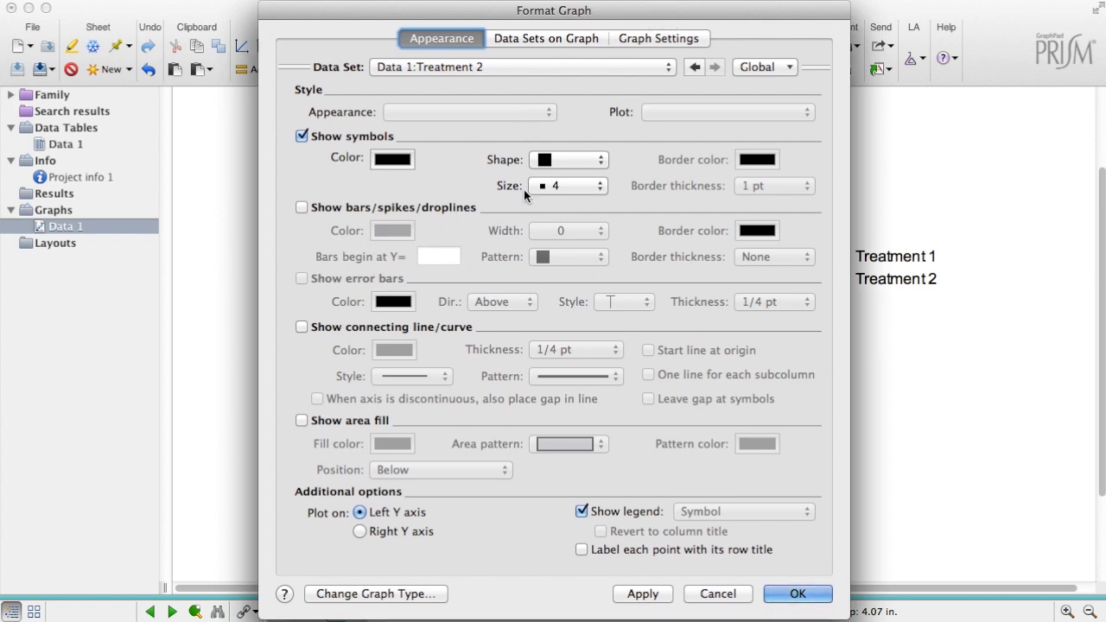
{"action": "left_click_drag", "start_coordinate": [594, 20], "coordinate": [334, 18]}
{"action": "left_click", "coordinate": [177, 68]}
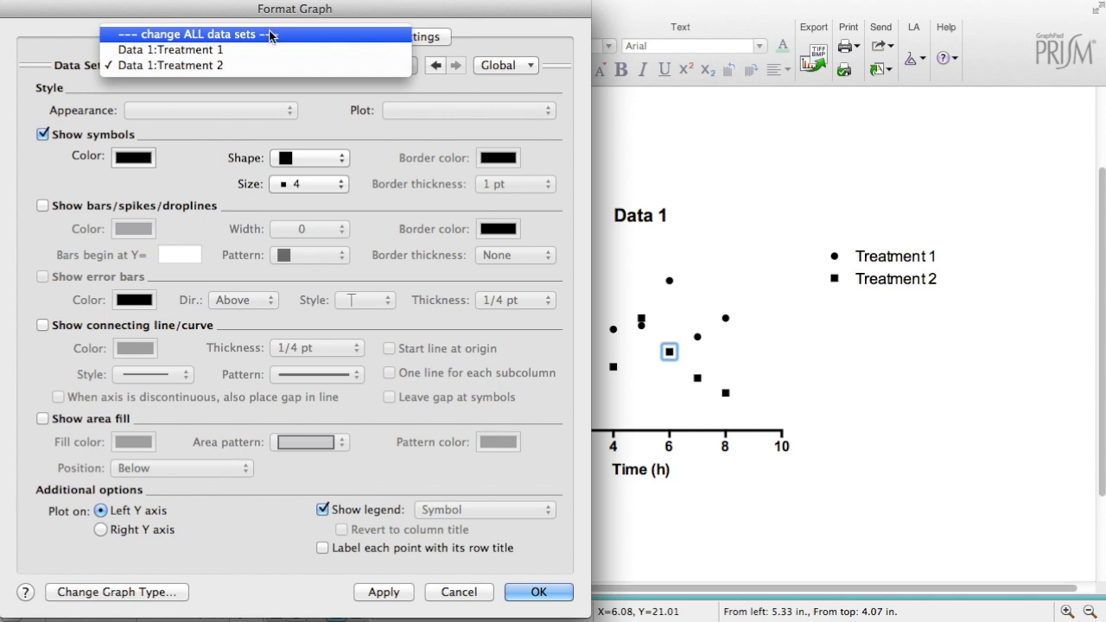
{"action": "left_click", "coordinate": [218, 65]}
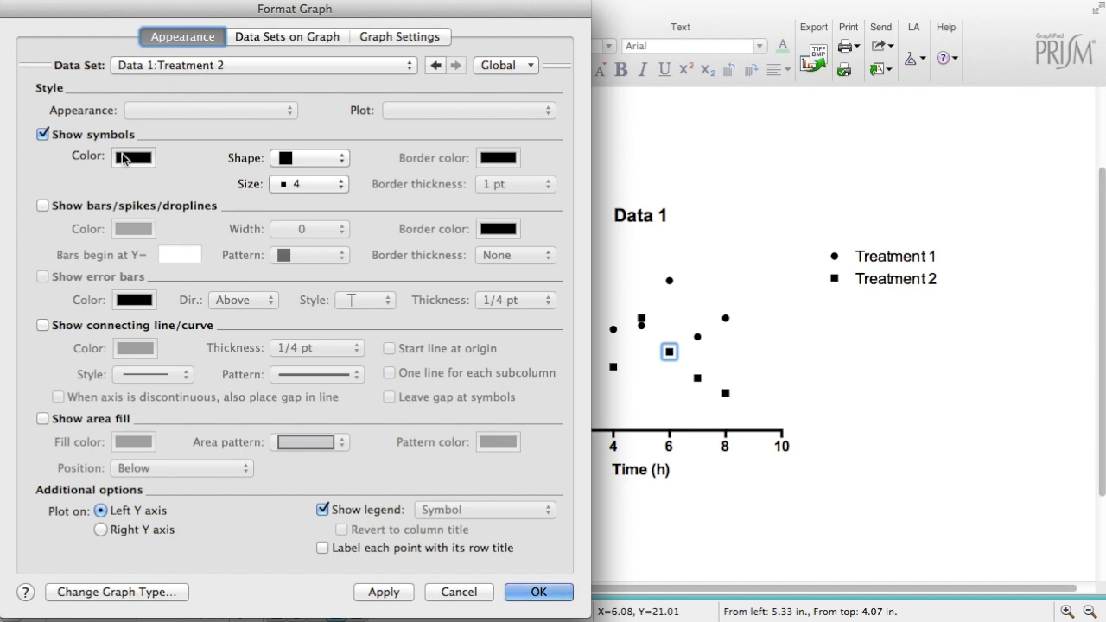
{"action": "left_click", "coordinate": [302, 158]}
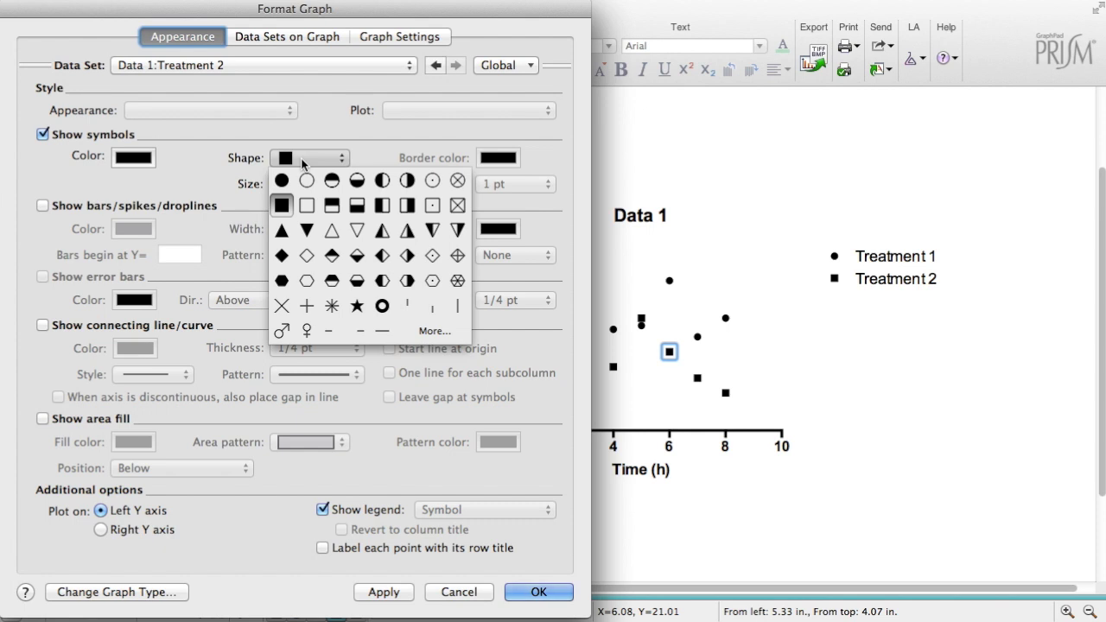
{"action": "left_click", "coordinate": [300, 157]}
{"action": "left_click", "coordinate": [307, 189]}
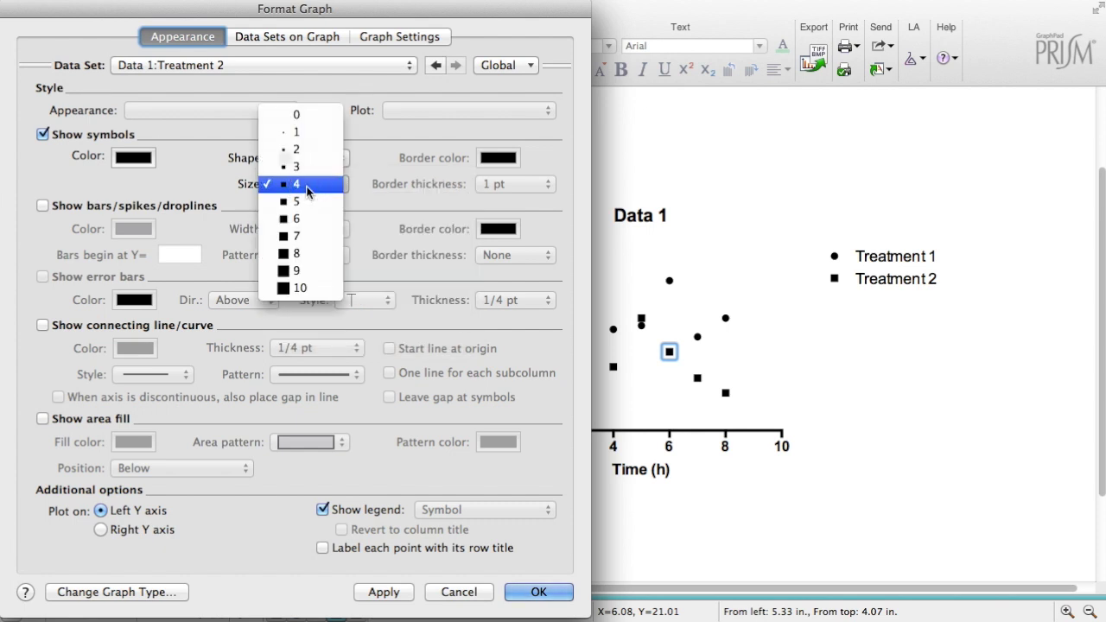
{"action": "left_click", "coordinate": [307, 187]}
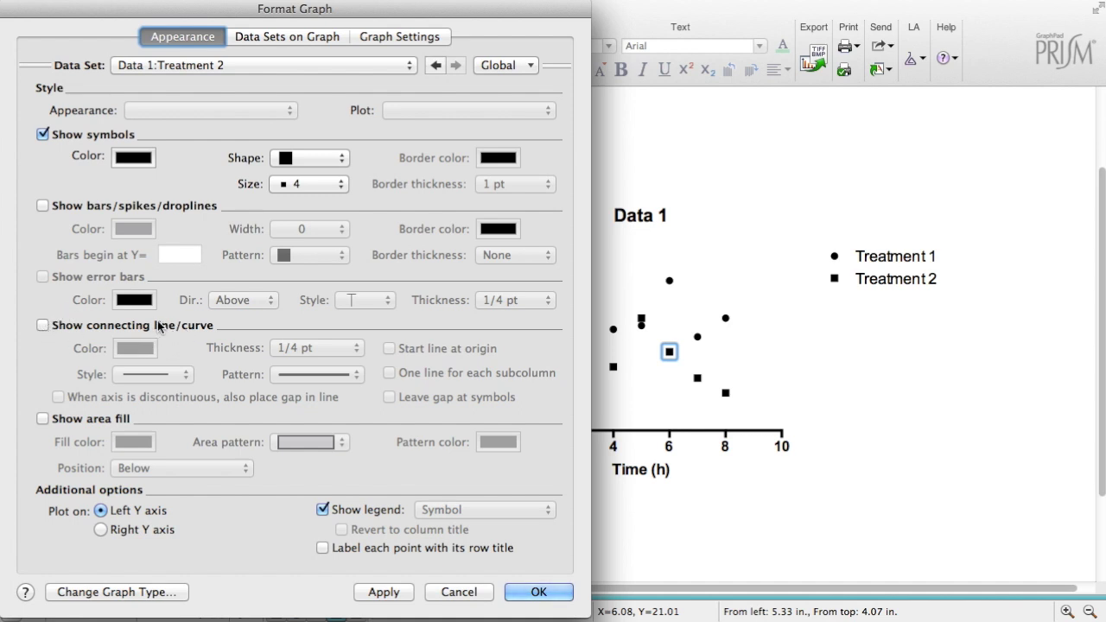
{"action": "left_click", "coordinate": [130, 159]}
{"action": "left_click", "coordinate": [284, 68]}
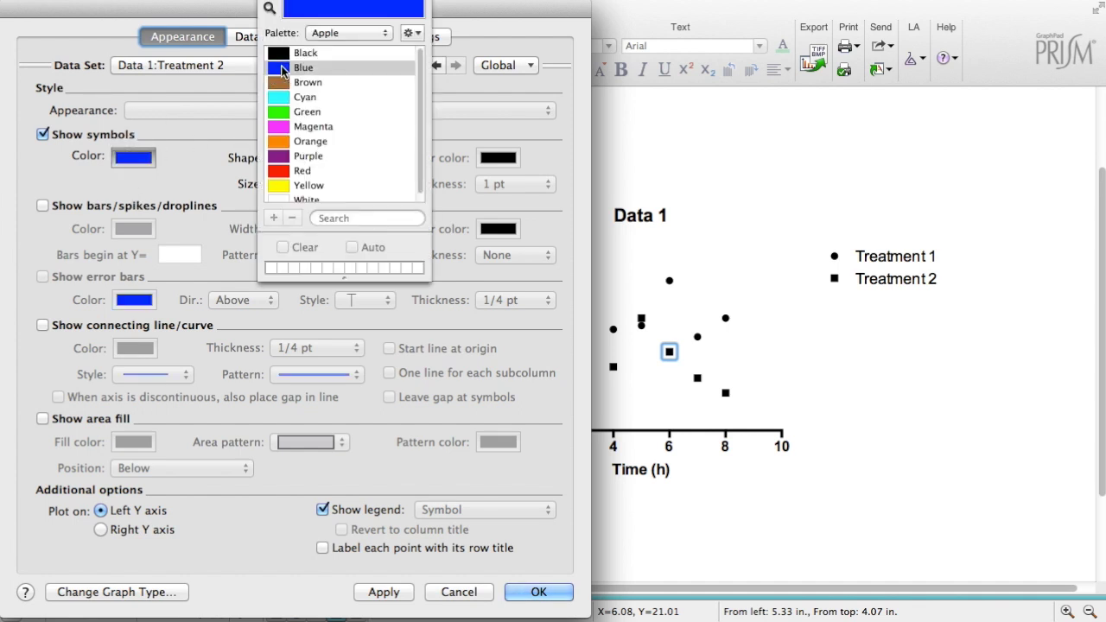
{"action": "left_click_drag", "start_coordinate": [317, 1], "coordinate": [357, 31]}
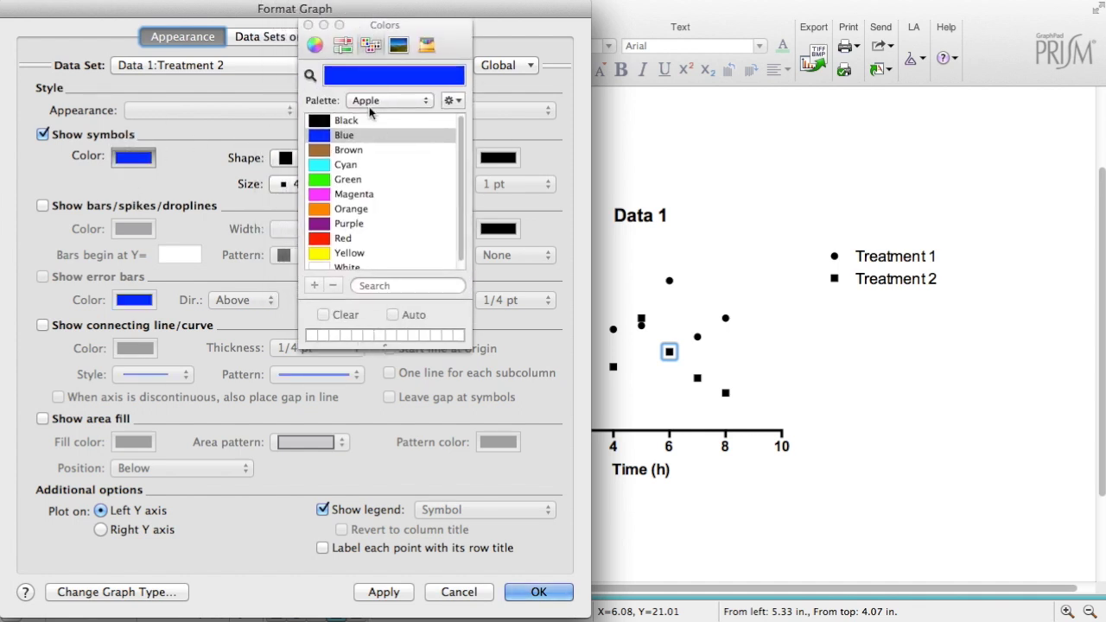
{"action": "left_click", "coordinate": [307, 25]}
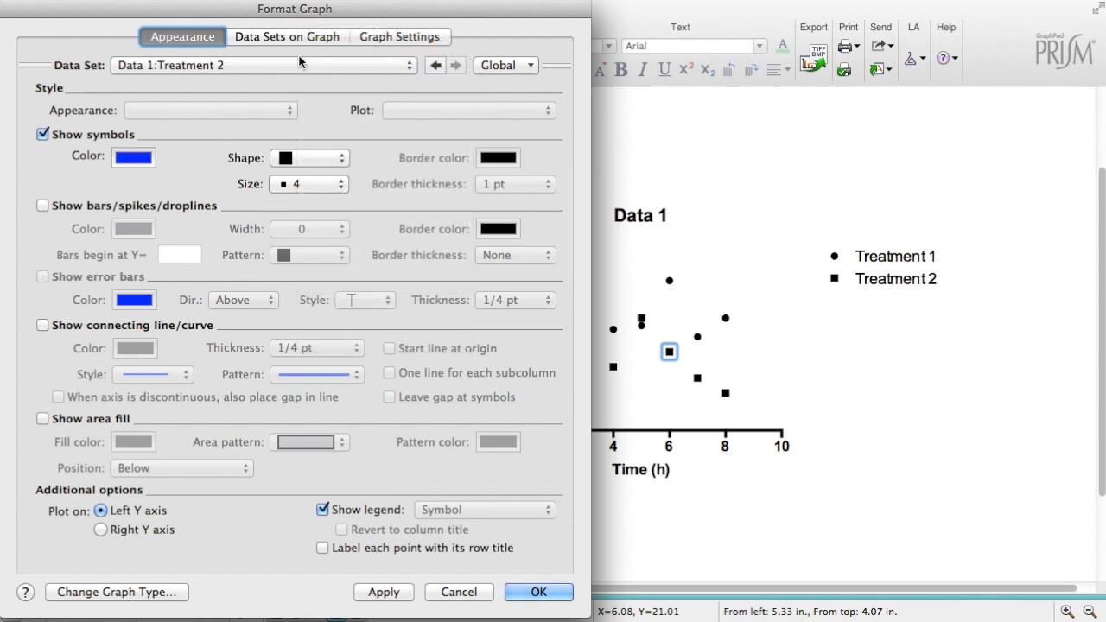
Colour Treatment 1's symbols red and apply the new colours to the graph.
{"action": "left_click", "coordinate": [167, 67]}
{"action": "left_click", "coordinate": [160, 43]}
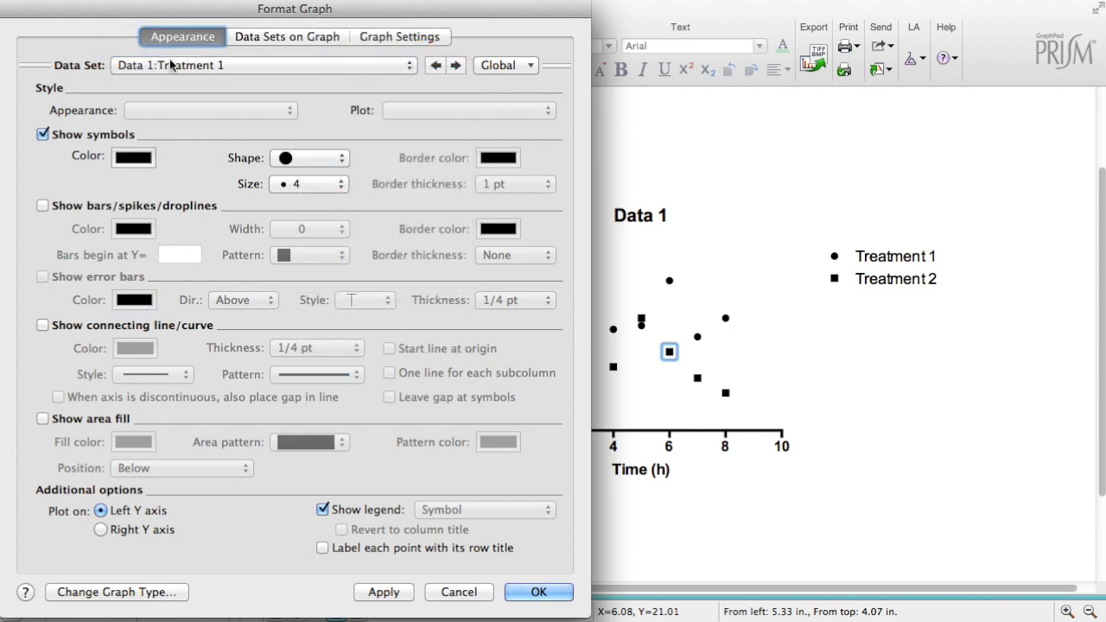
{"action": "left_click", "coordinate": [126, 160]}
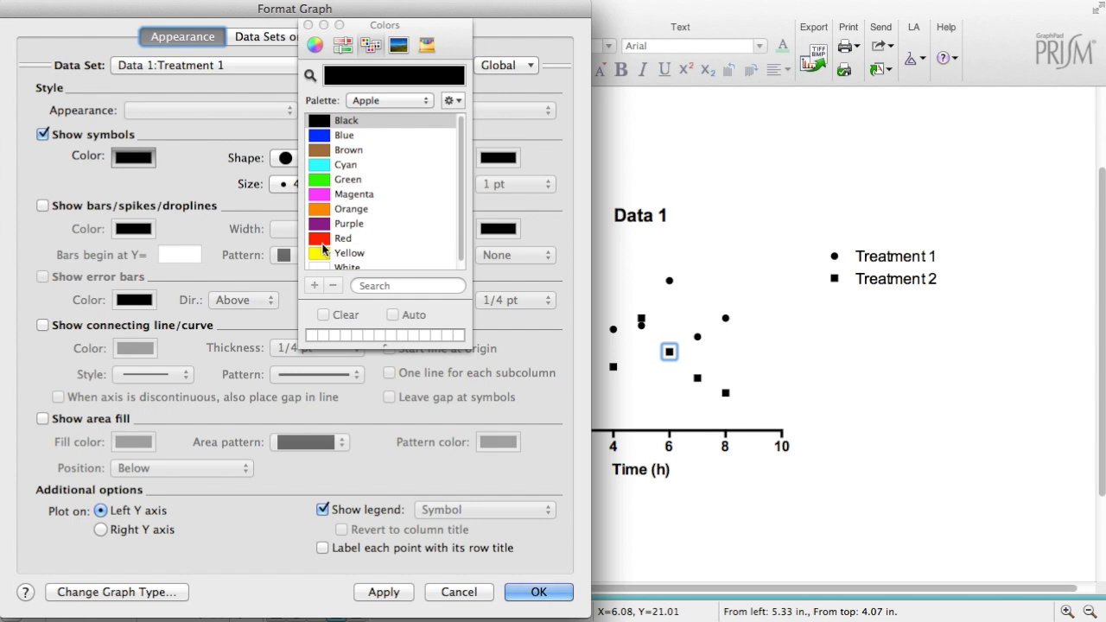
{"action": "left_click", "coordinate": [320, 238]}
{"action": "left_click", "coordinate": [307, 25]}
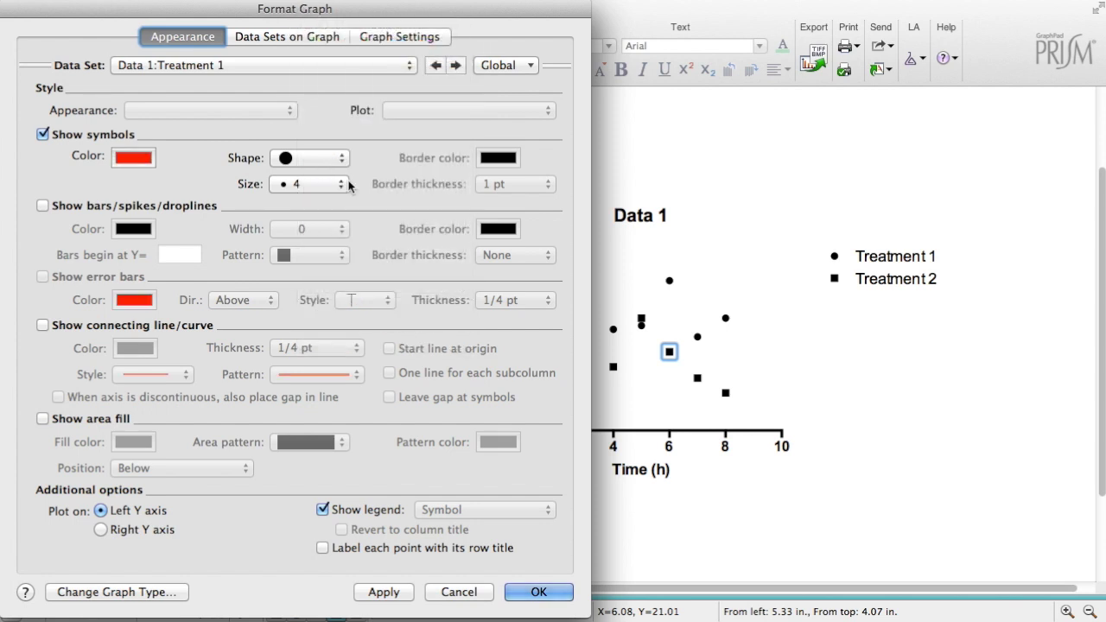
{"action": "left_click", "coordinate": [385, 592]}
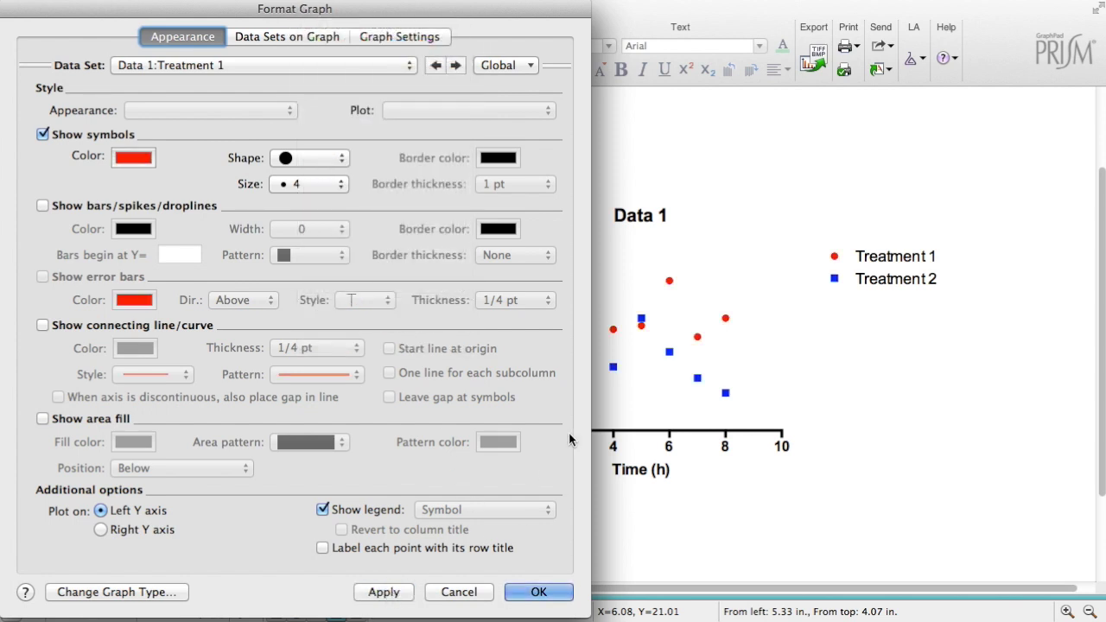
{"action": "left_click_drag", "start_coordinate": [538, 8], "coordinate": [338, 12]}
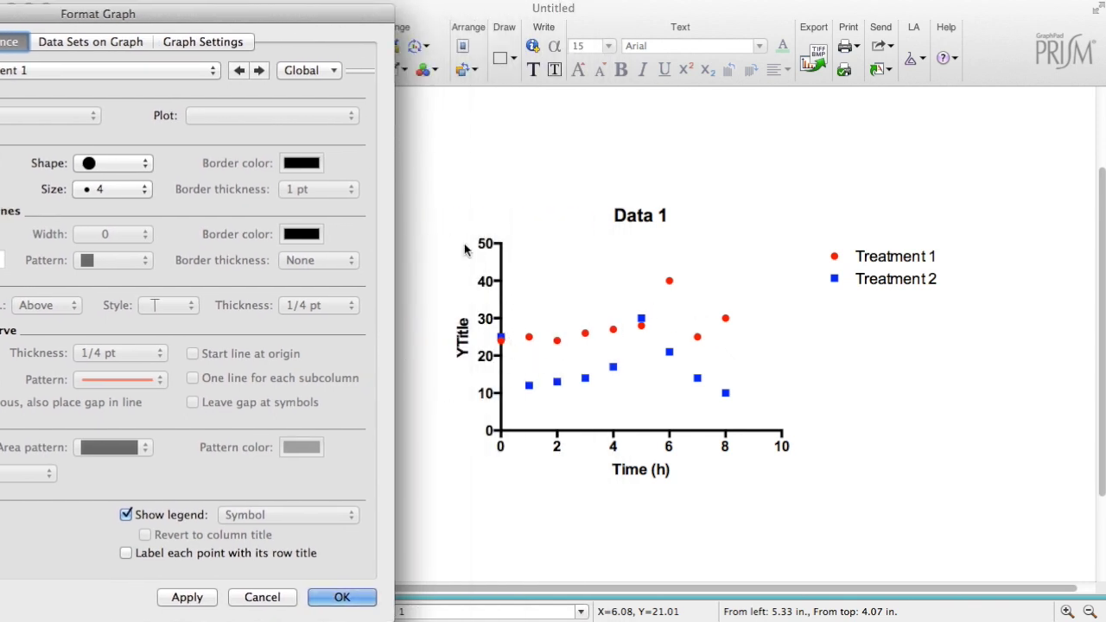
{"action": "left_click_drag", "start_coordinate": [306, 14], "coordinate": [543, 4]}
Turn on connecting lines for all data sets and apply them to the graph.
{"action": "left_click", "coordinate": [74, 317]}
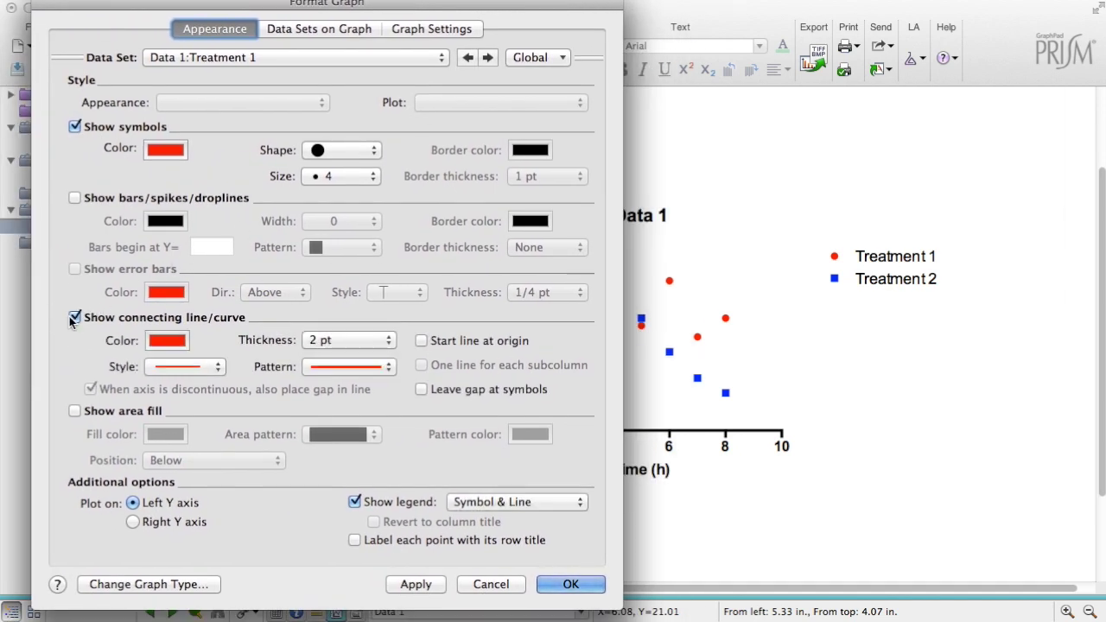
{"action": "left_click", "coordinate": [292, 58]}
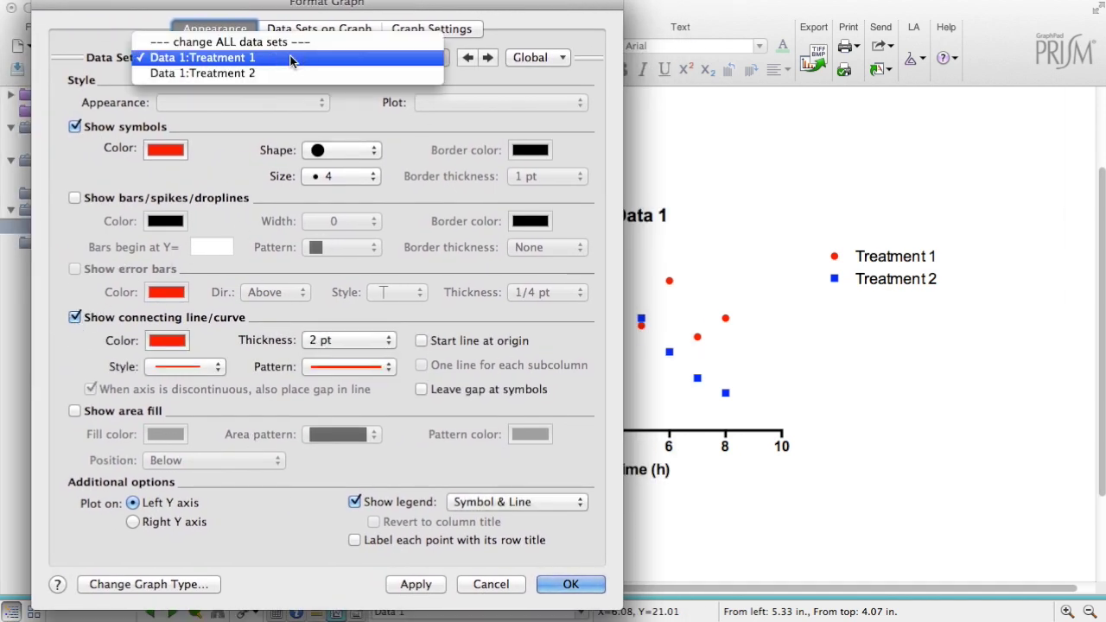
{"action": "left_click", "coordinate": [290, 42]}
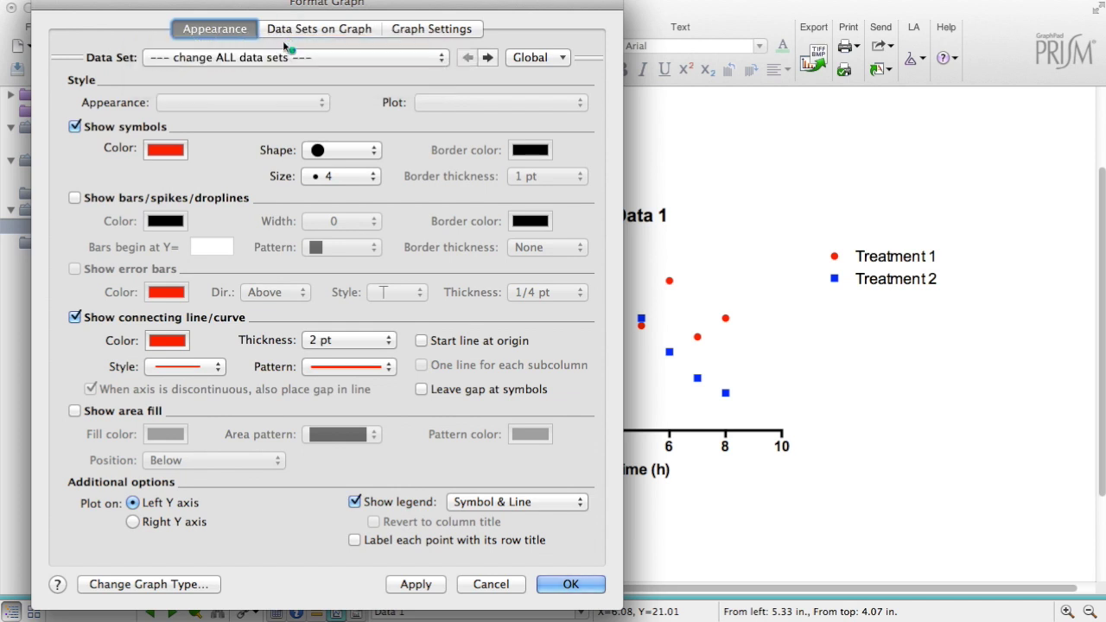
{"action": "left_click", "coordinate": [74, 317]}
{"action": "left_click", "coordinate": [74, 317]}
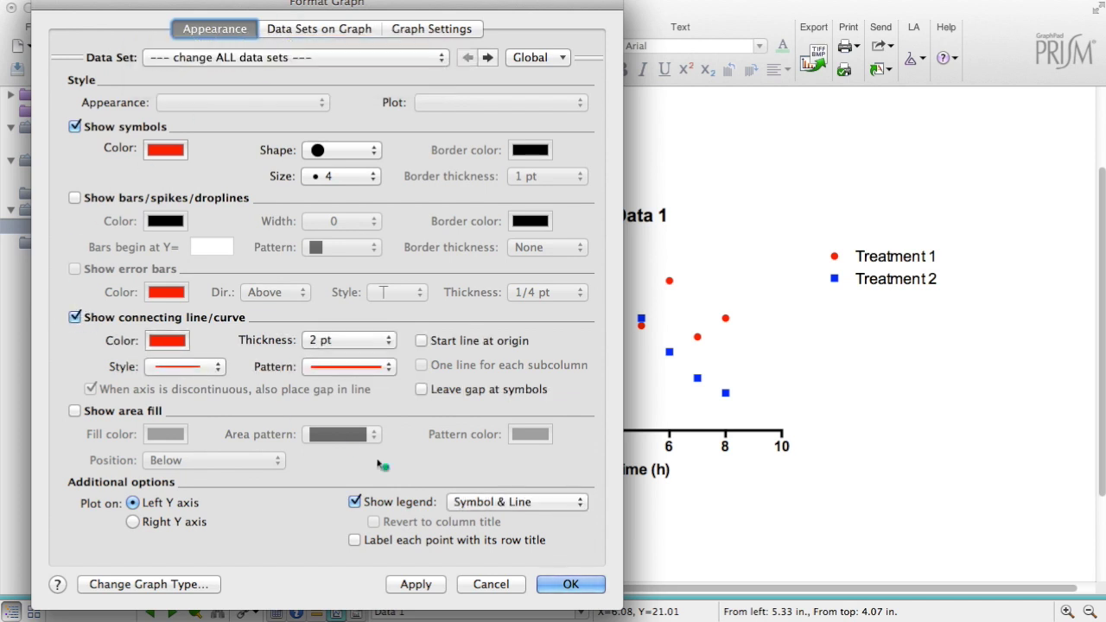
{"action": "left_click", "coordinate": [415, 584]}
{"action": "left_click_drag", "start_coordinate": [462, 10], "coordinate": [267, 21]}
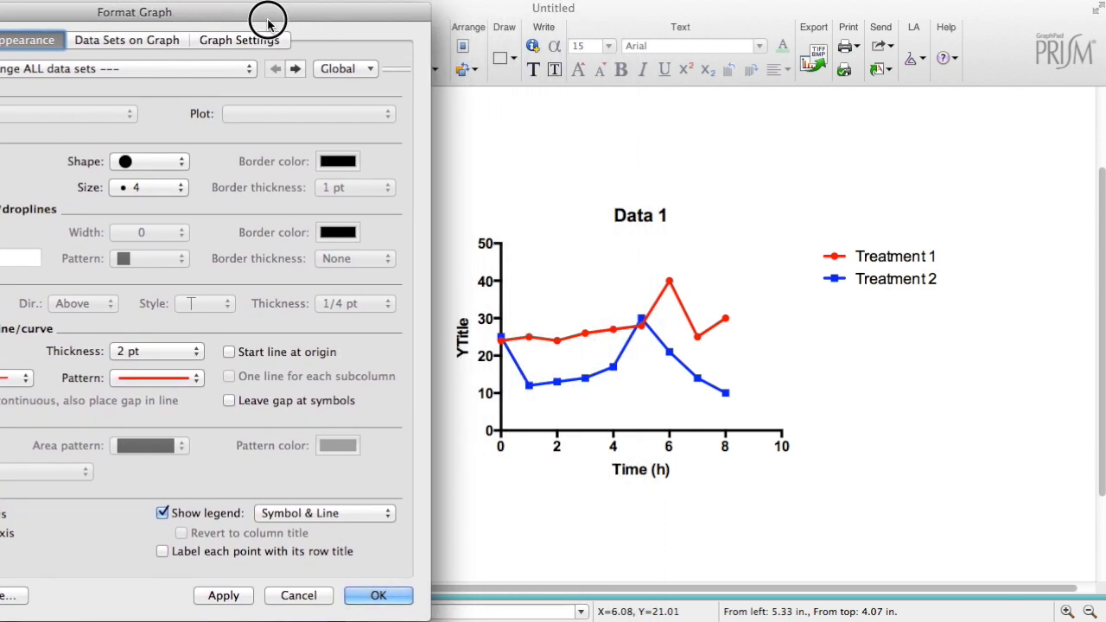
{"action": "left_click", "coordinate": [377, 595]}
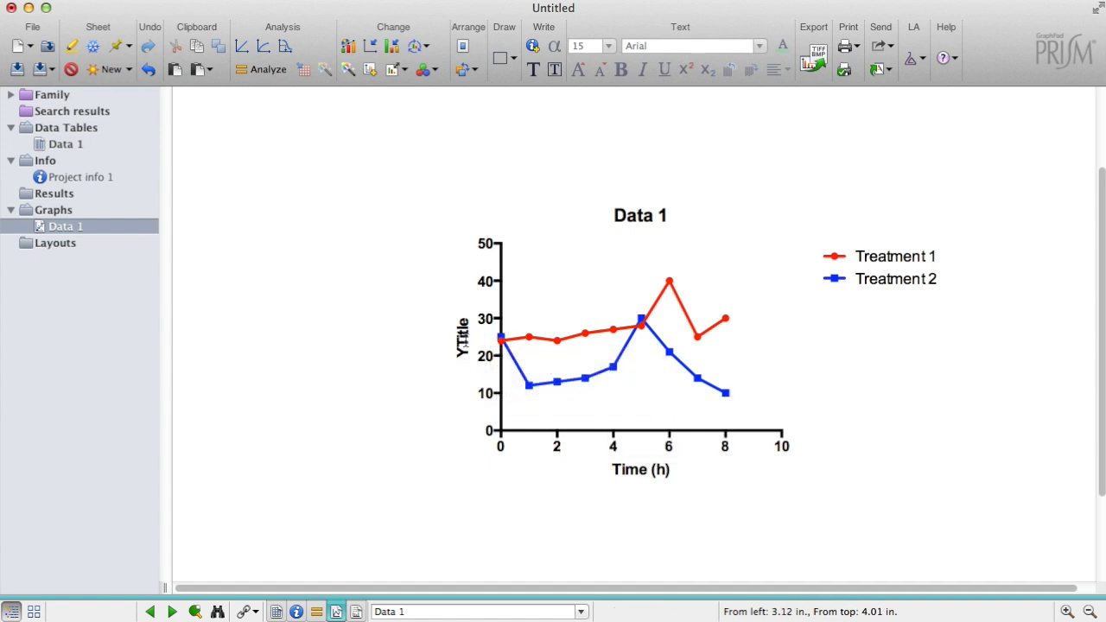
Change the Y-axis title from YTitle to 'Heart Rate'.
{"action": "double_click", "coordinate": [463, 337]}
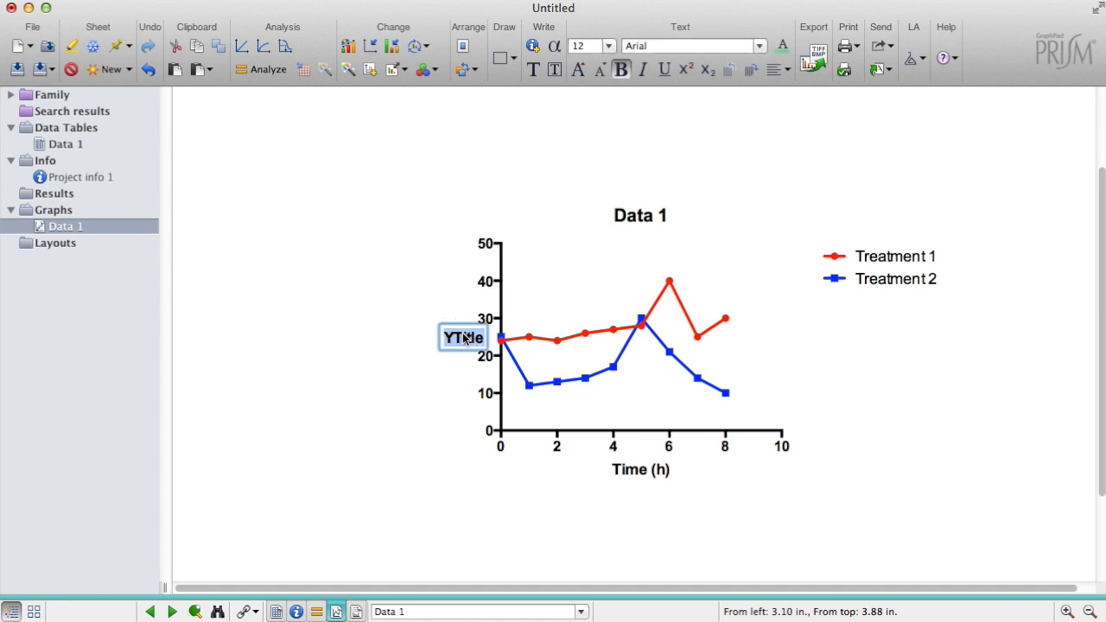
{"action": "type", "text": "Heart Rate"}
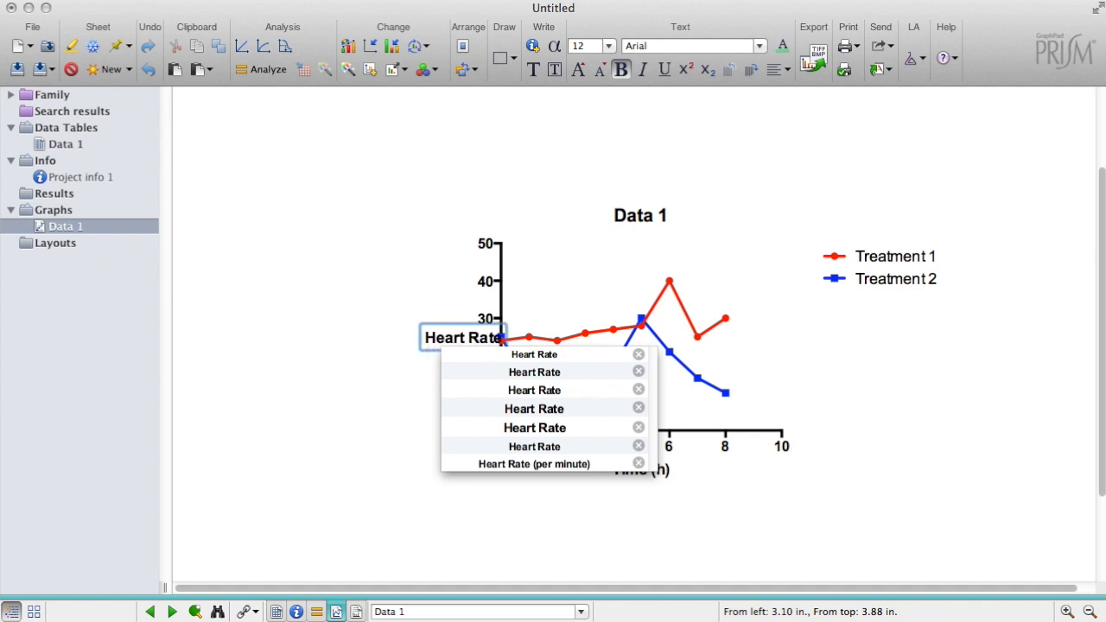
{"action": "left_click", "coordinate": [401, 278]}
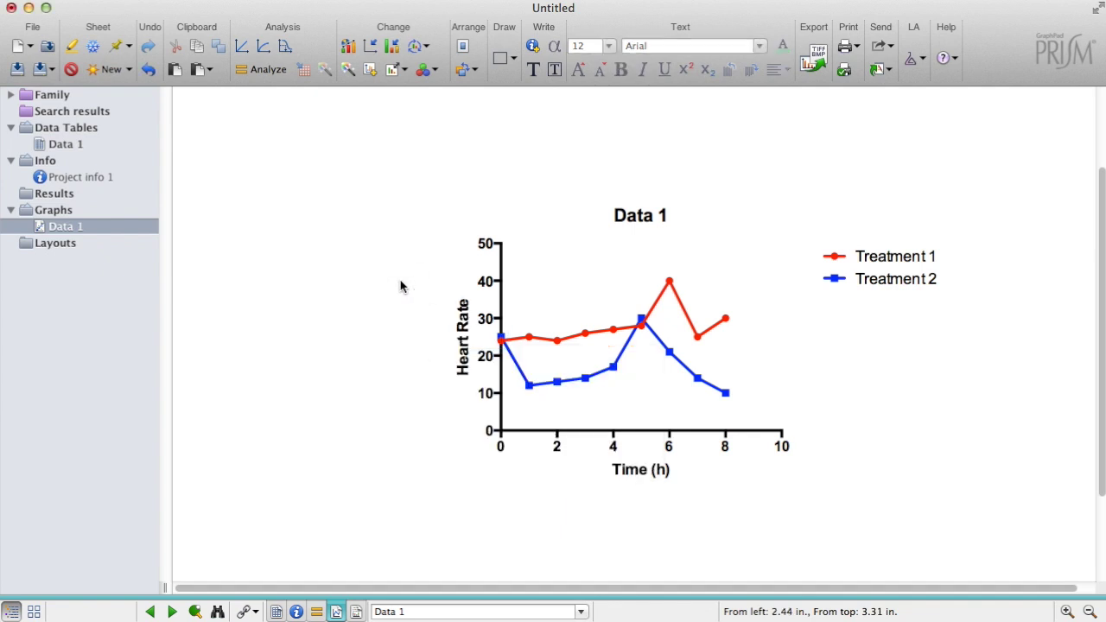
Delete the Data 1 graph title, leaving the graph untitled.
{"action": "double_click", "coordinate": [622, 217]}
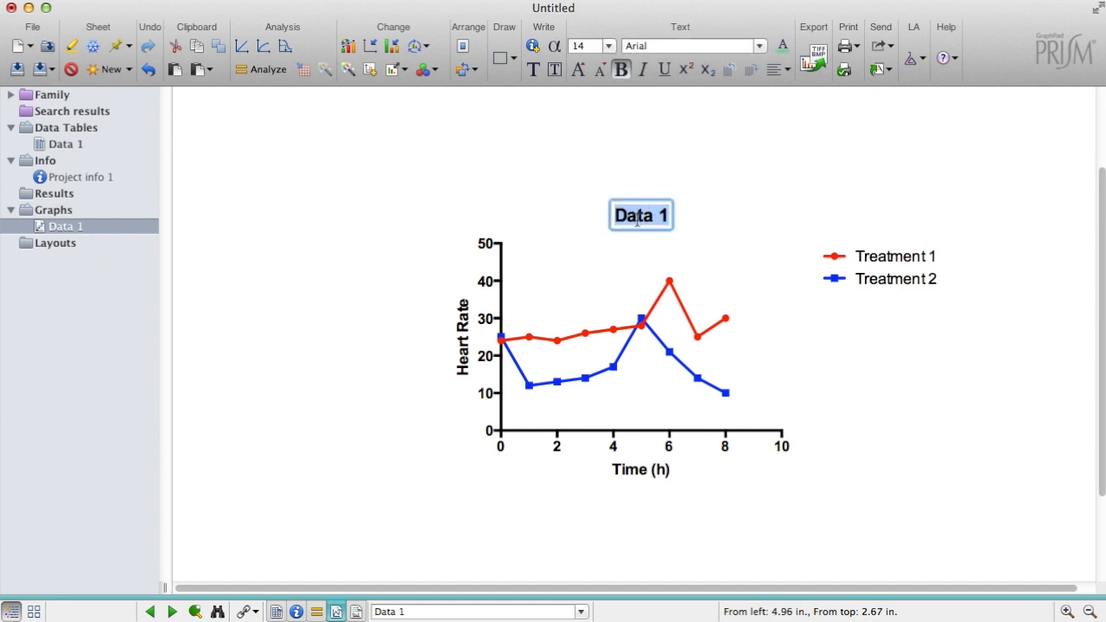
{"action": "key", "text": "BackSpace"}
{"action": "left_click", "coordinate": [604, 213]}
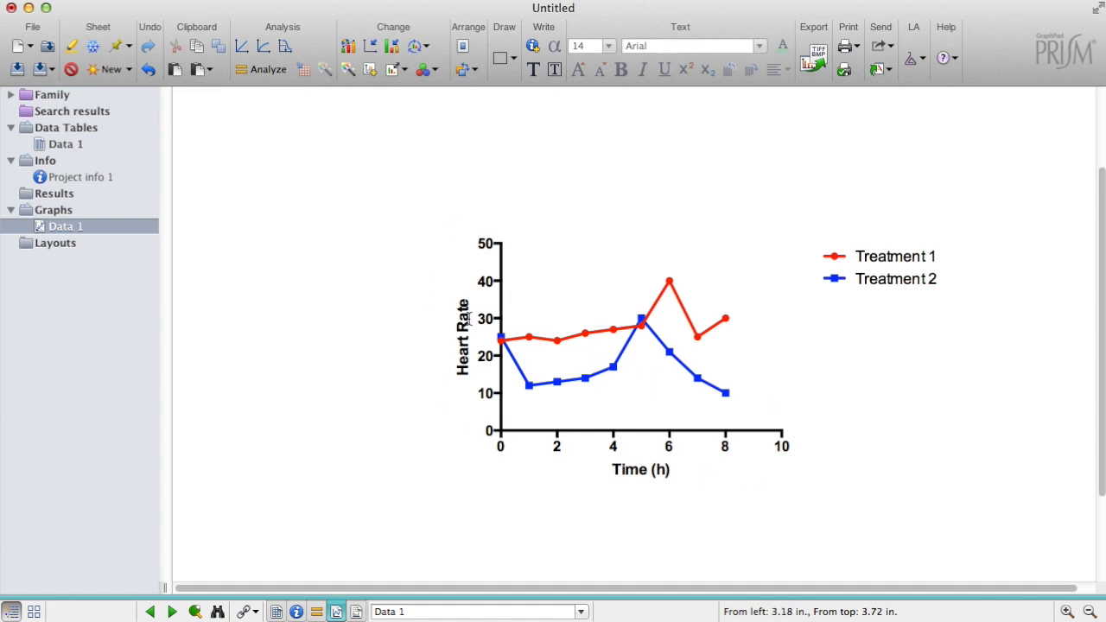
Try larger font sizes on the Heart Rate title, then return it to 12.
{"action": "double_click", "coordinate": [462, 325]}
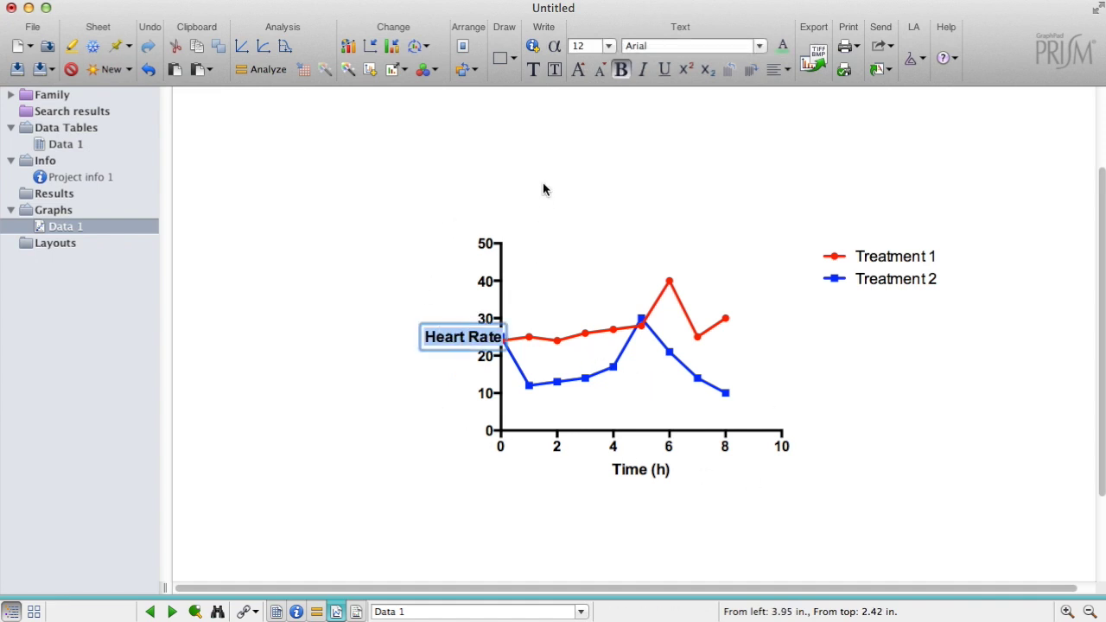
{"action": "left_click", "coordinate": [579, 73]}
{"action": "left_click", "coordinate": [578, 73]}
{"action": "left_click", "coordinate": [579, 74]}
{"action": "left_click", "coordinate": [598, 74]}
{"action": "left_click", "coordinate": [597, 75]}
{"action": "left_click", "coordinate": [598, 74]}
Finish the axis title and drag the Y axis top upward to lengthen it.
{"action": "left_click", "coordinate": [516, 236]}
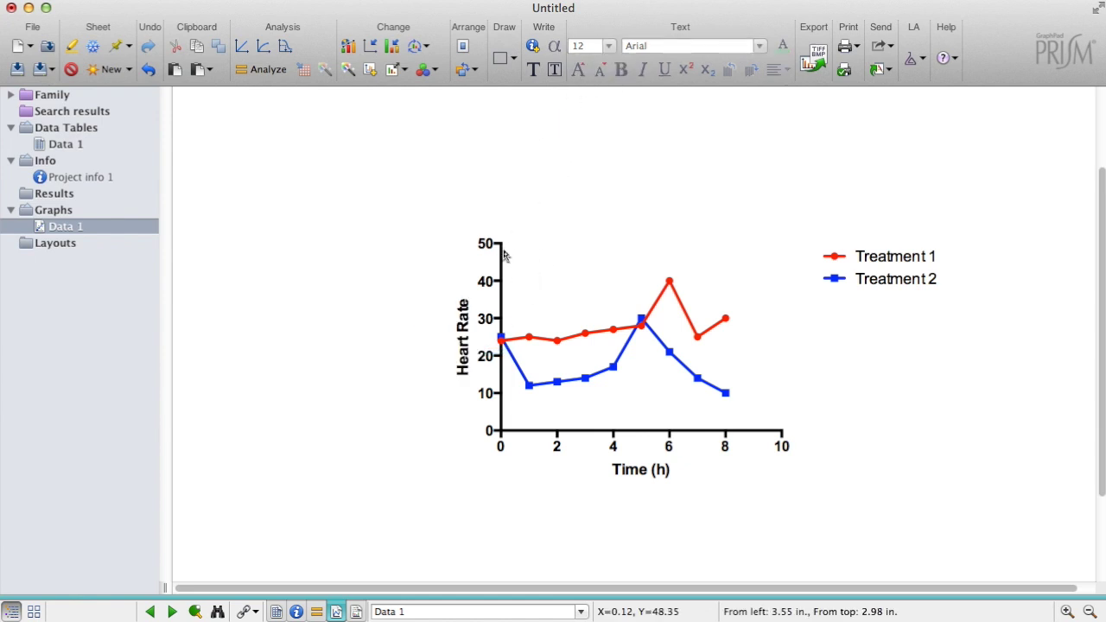
{"action": "left_click", "coordinate": [505, 252]}
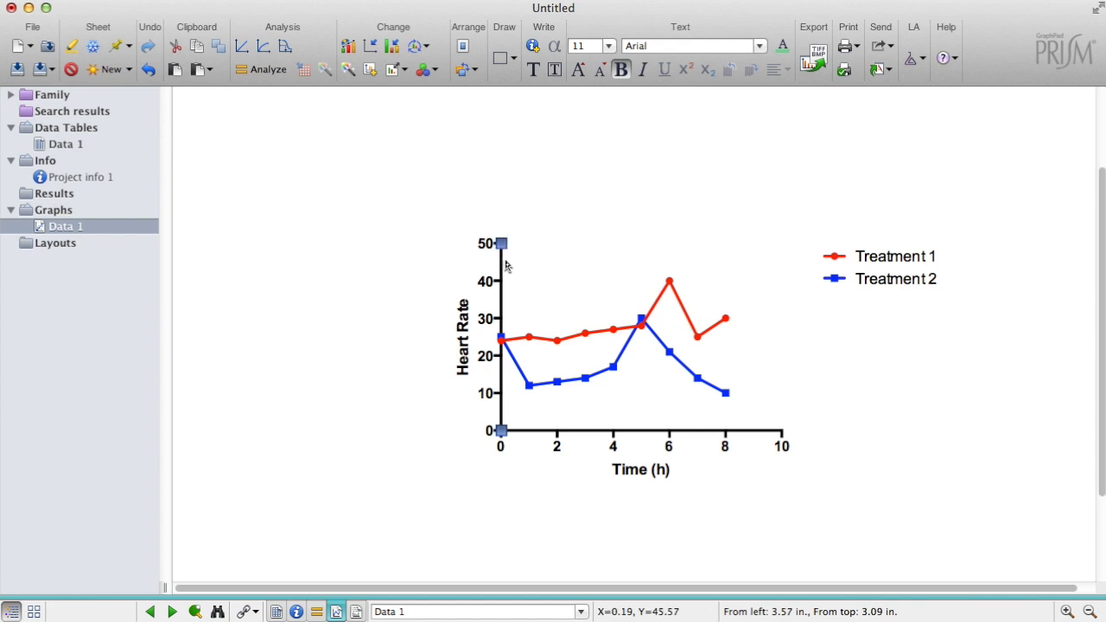
{"action": "mouse_move", "coordinate": [507, 251]}
{"action": "left_mouse_down"}
{"action": "mouse_move", "coordinate": [504, 164]}
{"action": "mouse_move", "coordinate": [503, 231]}
{"action": "left_mouse_up"}
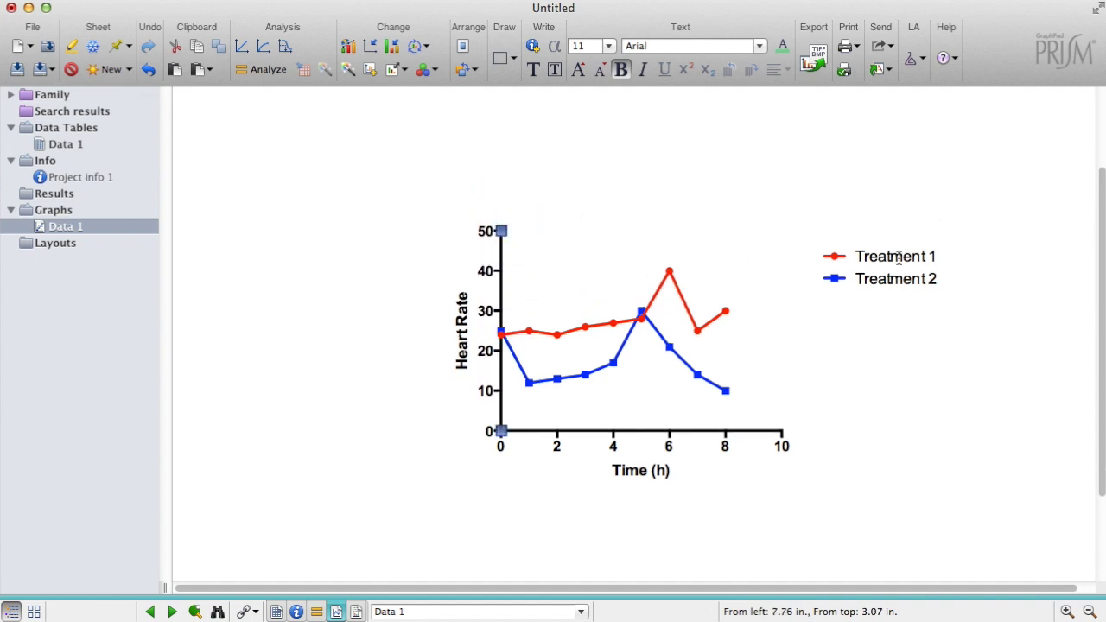
Move both treatment legend entries down and left, closer to the plot.
{"action": "mouse_move", "coordinate": [896, 257]}
{"action": "left_mouse_down"}
{"action": "mouse_move", "coordinate": [869, 228]}
{"action": "mouse_move", "coordinate": [846, 242]}
{"action": "mouse_move", "coordinate": [918, 210]}
{"action": "mouse_move", "coordinate": [892, 248]}
{"action": "left_mouse_up"}
{"action": "left_click_drag", "start_coordinate": [997, 180], "coordinate": [797, 316]}
{"action": "left_click_drag", "start_coordinate": [861, 285], "coordinate": [834, 301]}
{"action": "left_click", "coordinate": [861, 375]}
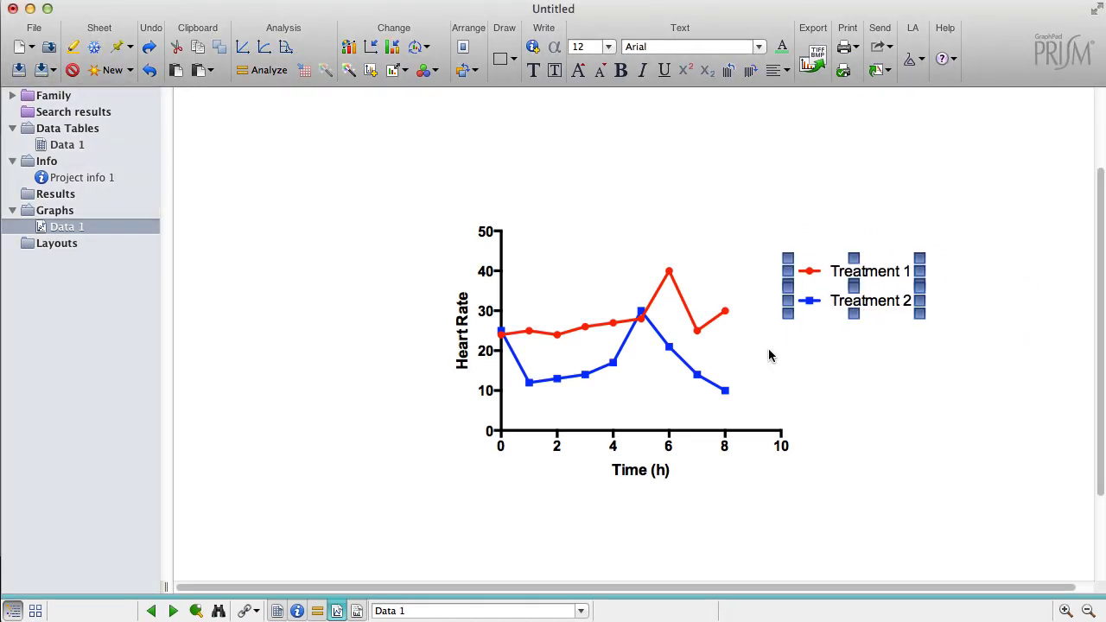
{"action": "left_click", "coordinate": [775, 353]}
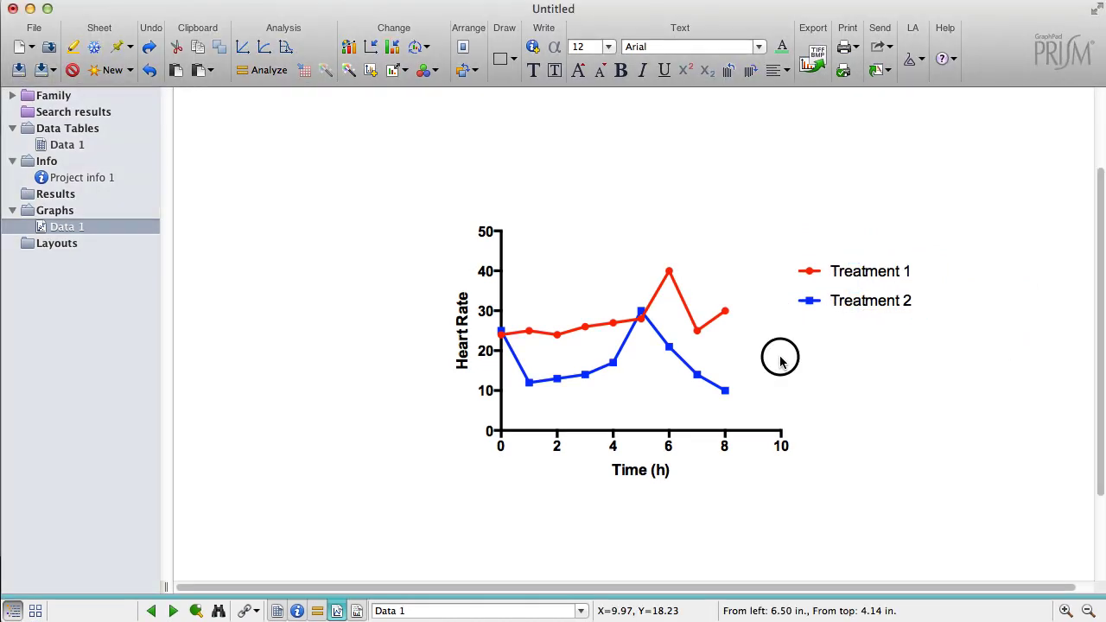
Open the X axis format settings, review the Y axis tabs, and apply a Log 2 time scale.
{"action": "double_click", "coordinate": [660, 431]}
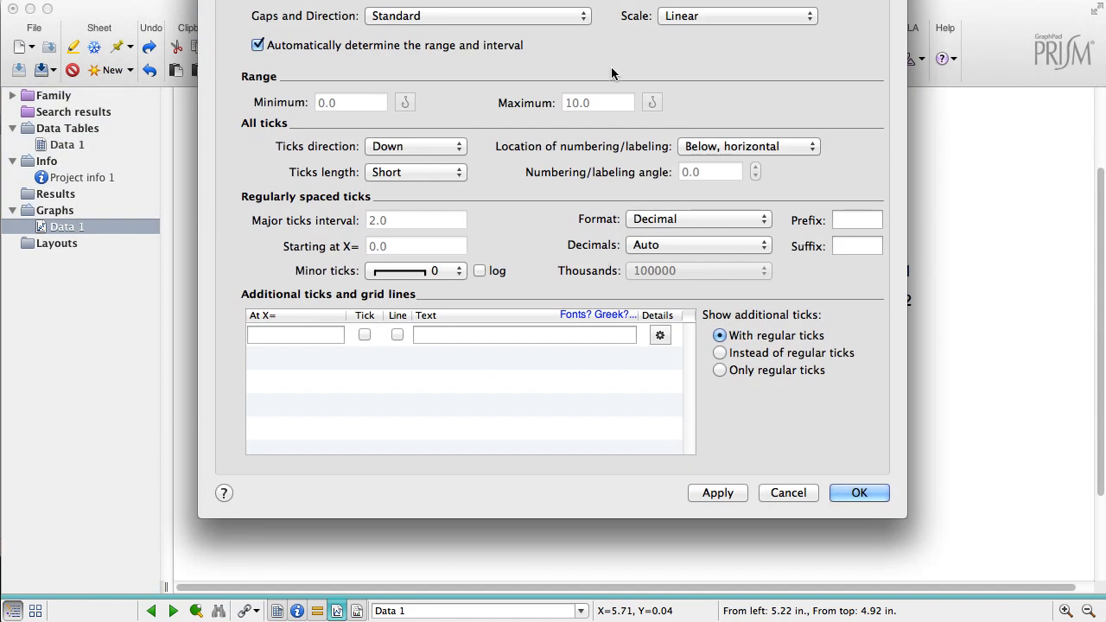
{"action": "left_click_drag", "start_coordinate": [608, 0], "coordinate": [443, 34]}
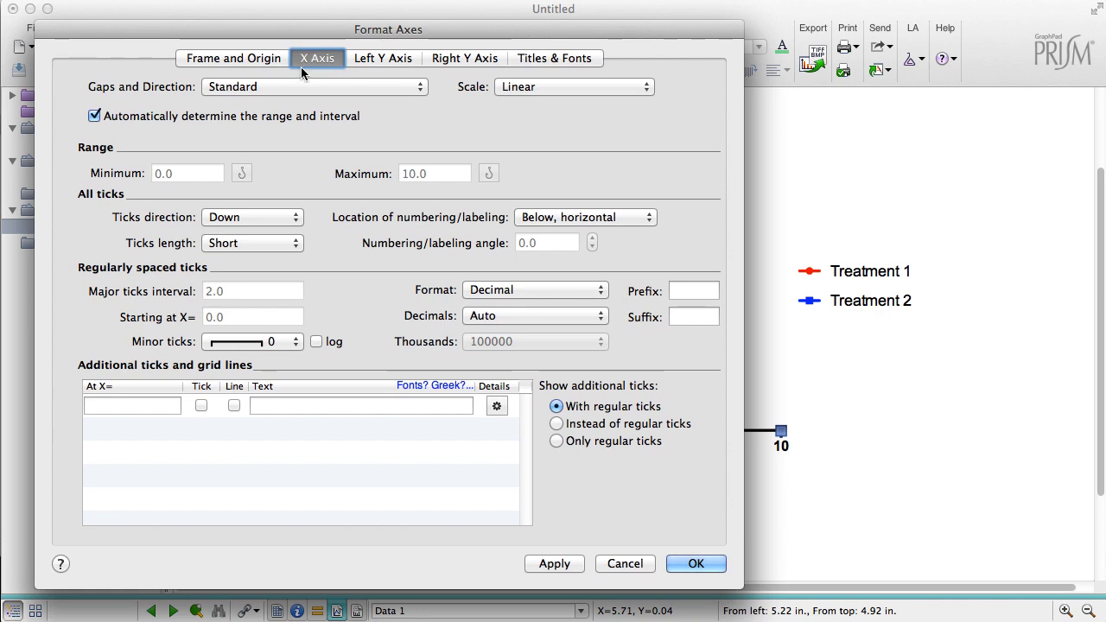
{"action": "left_click", "coordinate": [385, 58]}
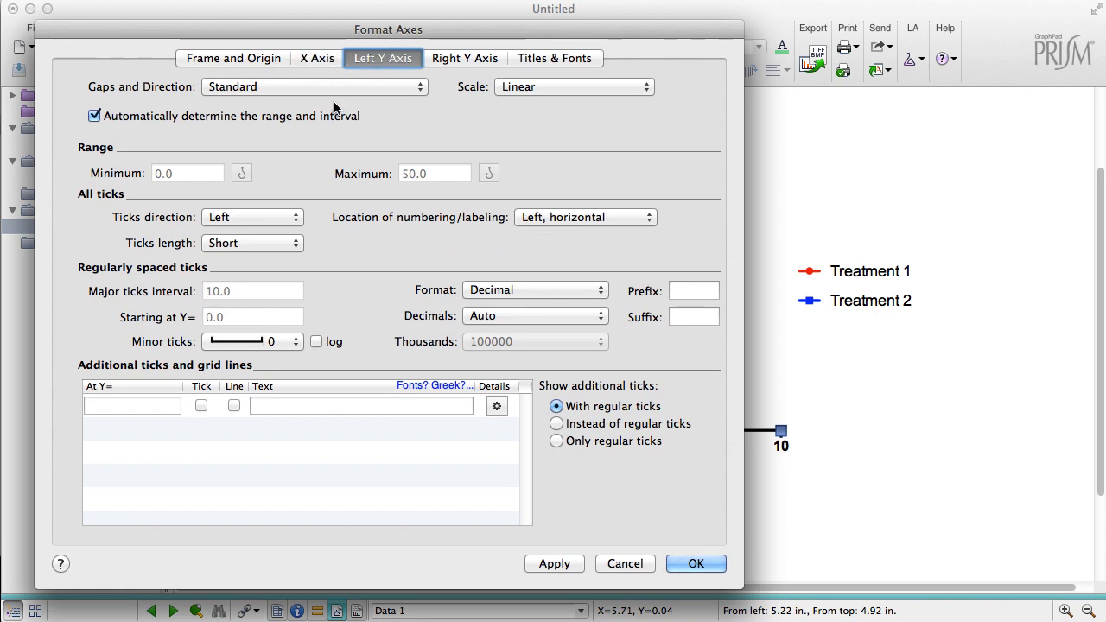
{"action": "left_click", "coordinate": [460, 57]}
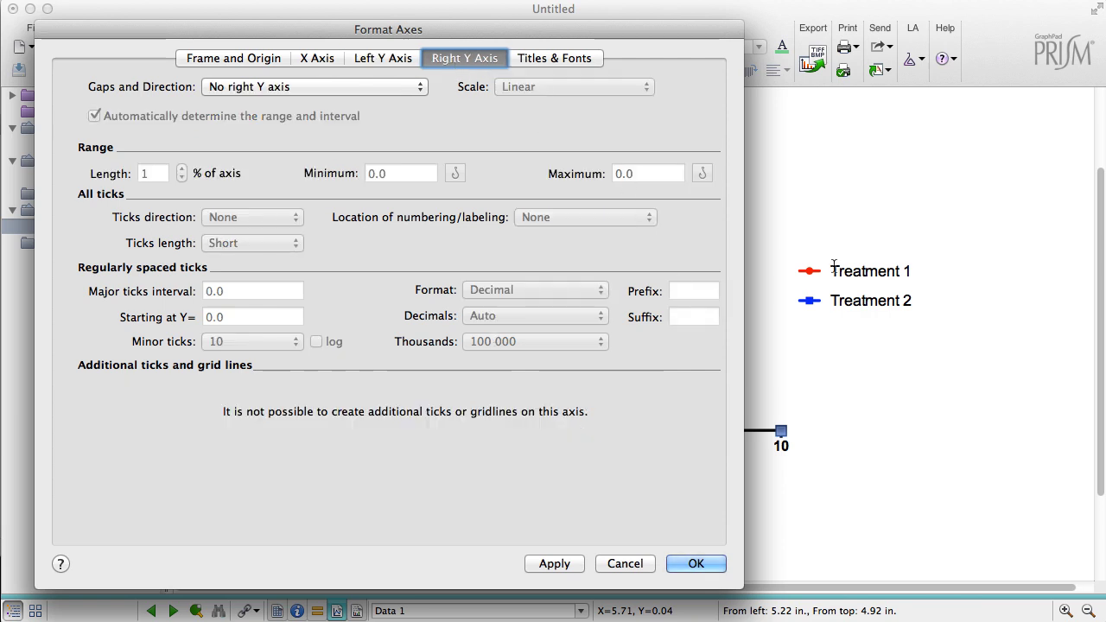
{"action": "left_click", "coordinate": [307, 60]}
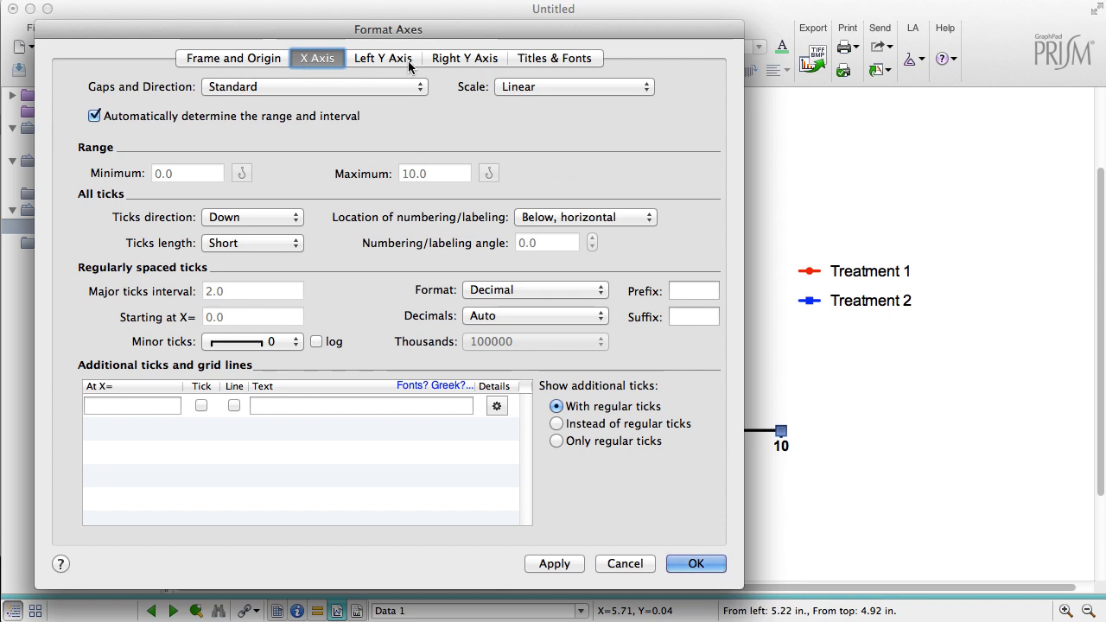
{"action": "left_click", "coordinate": [563, 87]}
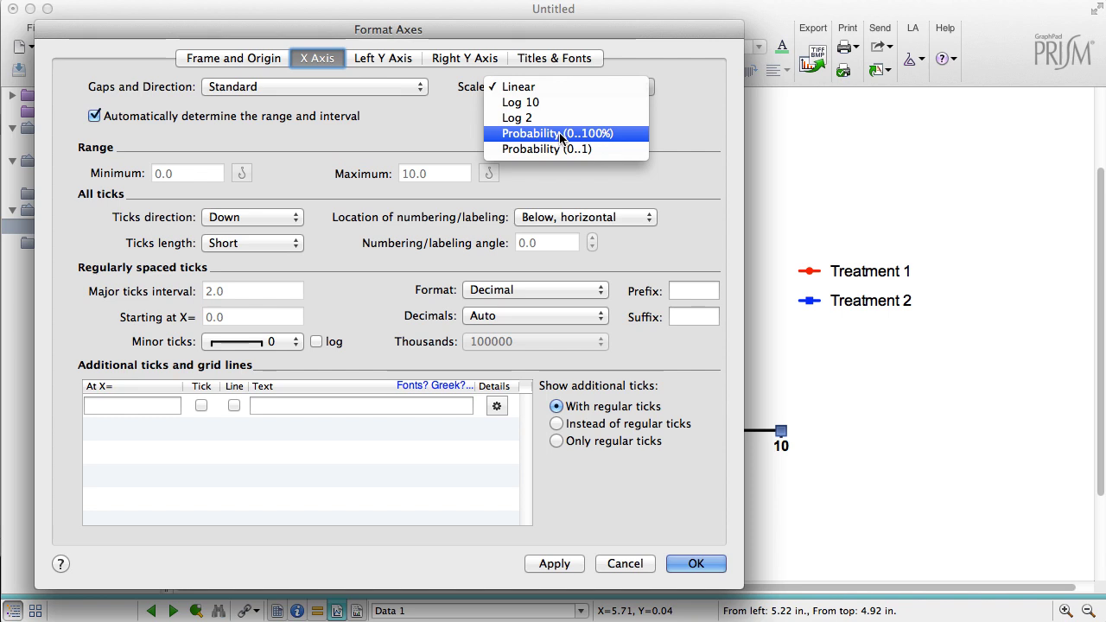
{"action": "left_click", "coordinate": [563, 118]}
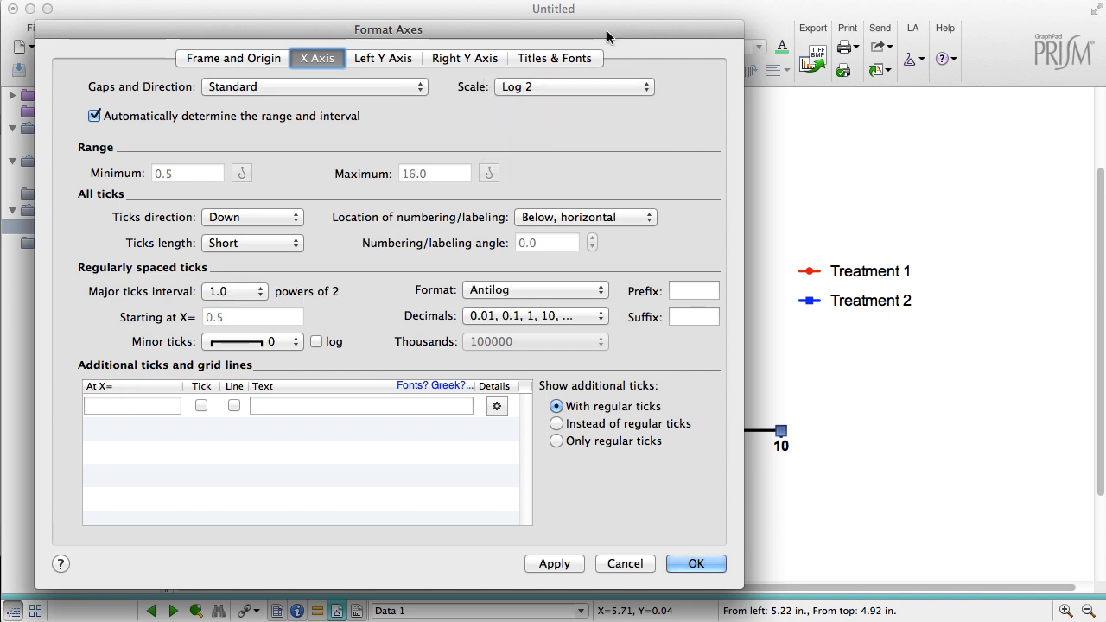
{"action": "left_click_drag", "start_coordinate": [606, 30], "coordinate": [227, 45]}
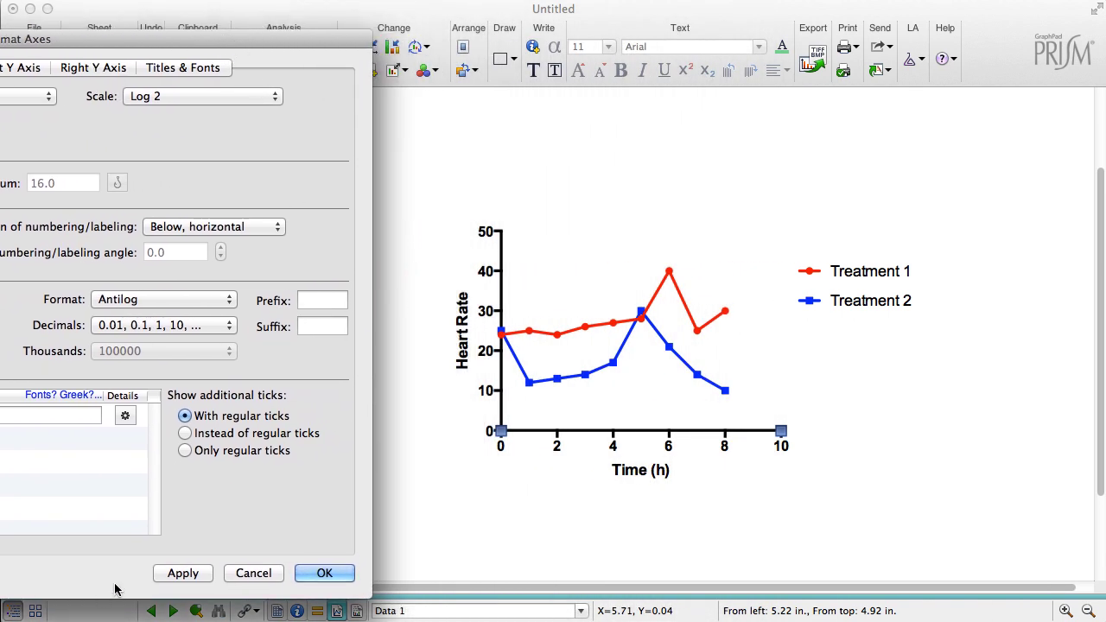
{"action": "left_click", "coordinate": [182, 573]}
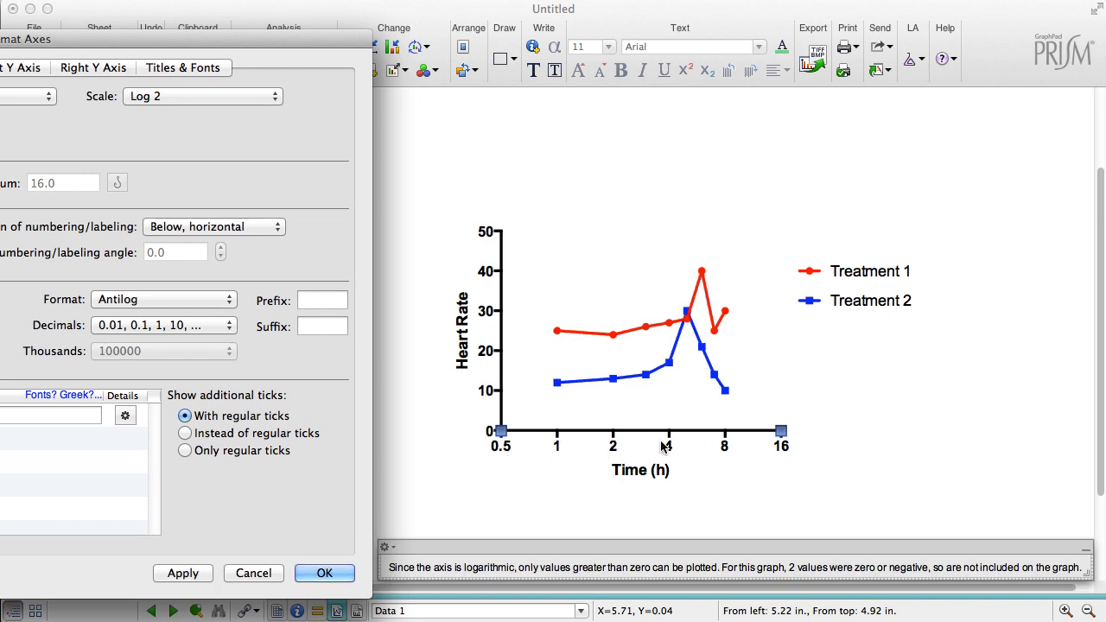
Try a Log 10 time scale, then return the time axis to Linear.
{"action": "left_click", "coordinate": [182, 96]}
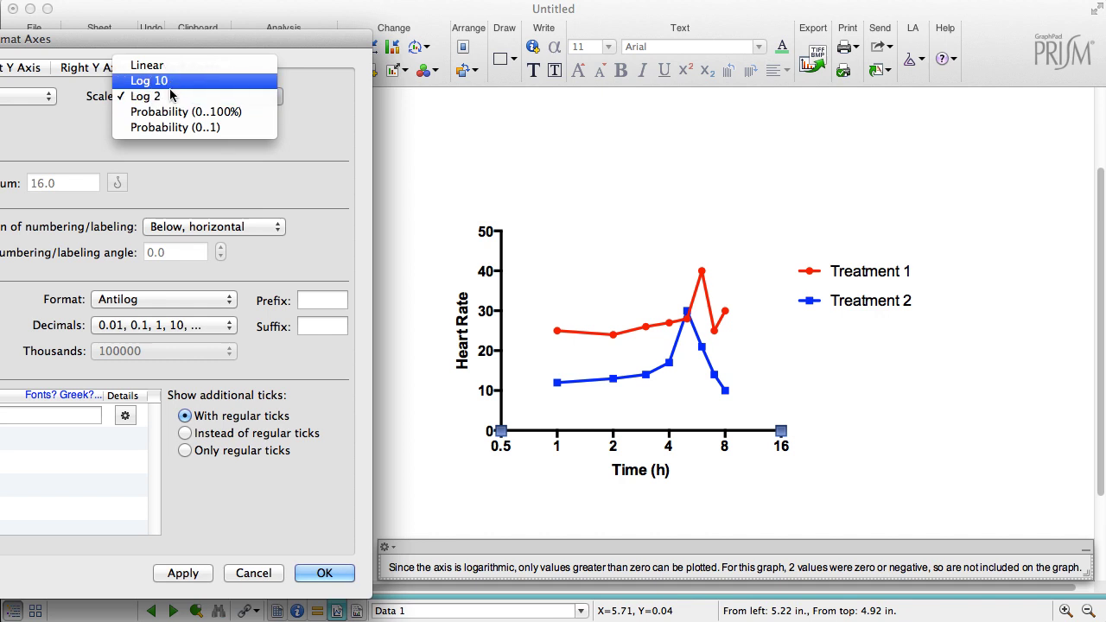
{"action": "left_click", "coordinate": [169, 82]}
{"action": "left_click", "coordinate": [182, 573]}
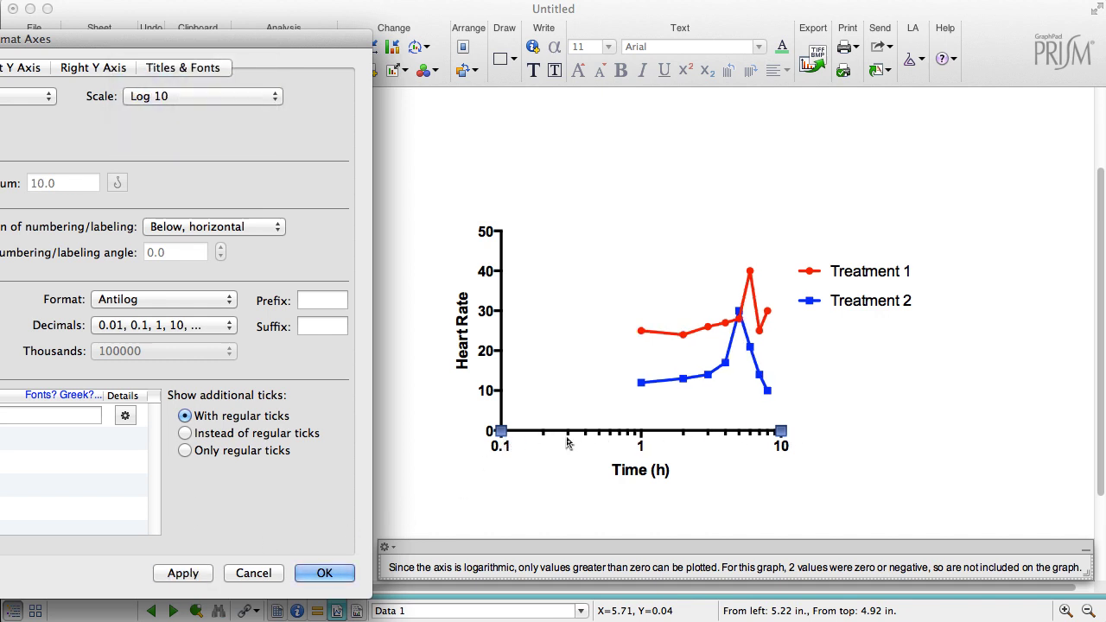
{"action": "left_click", "coordinate": [213, 96]}
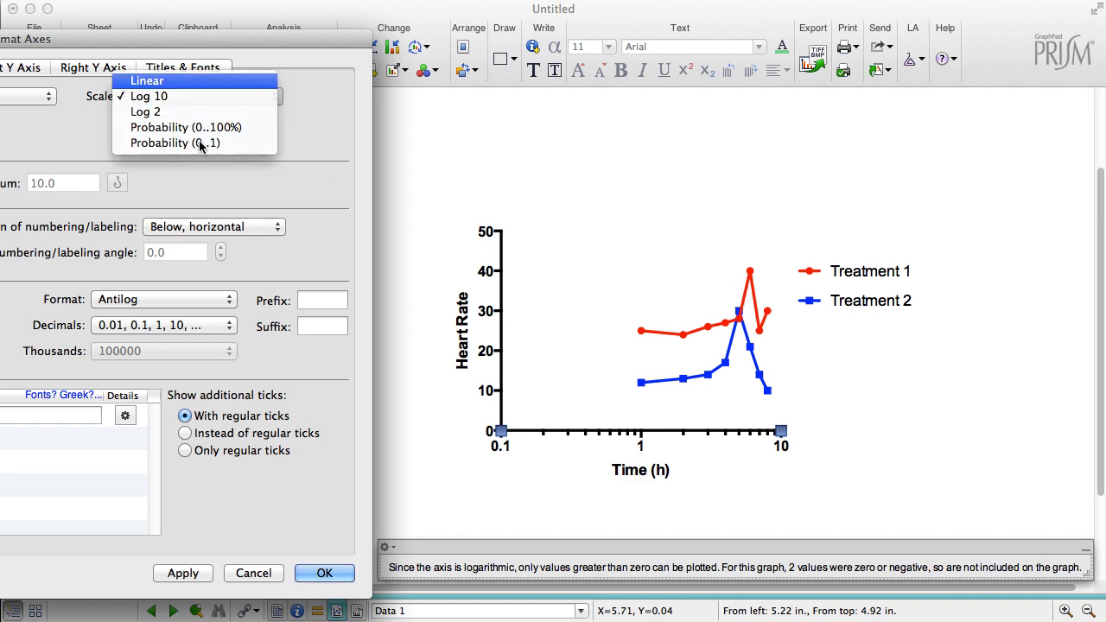
{"action": "left_click", "coordinate": [173, 79]}
{"action": "left_click", "coordinate": [182, 574]}
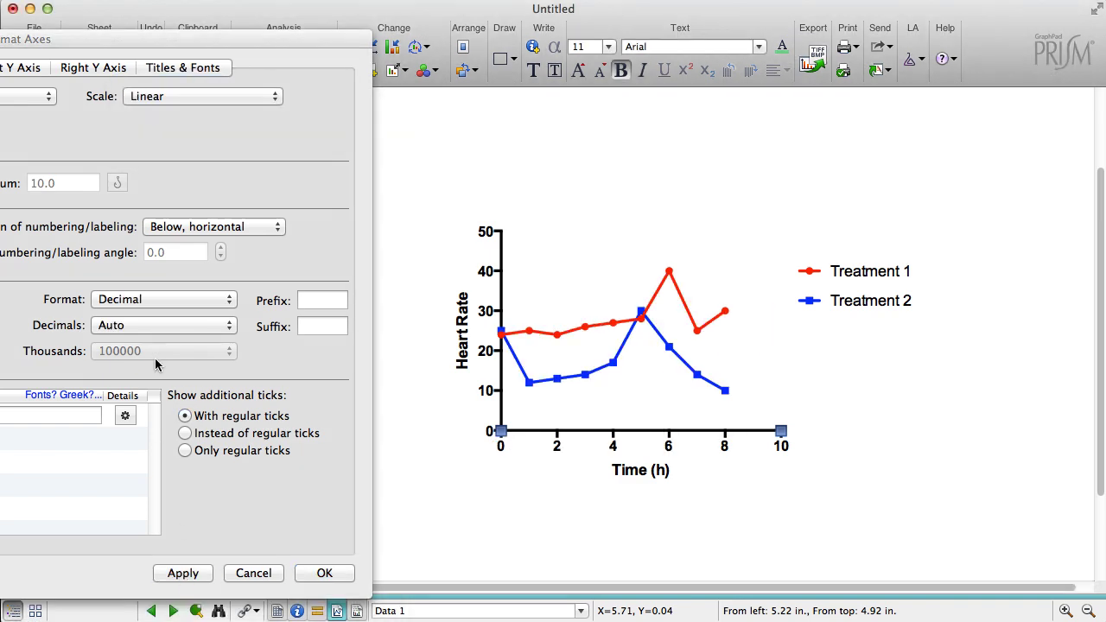
Turn off automatic range and set the time axis minimum 2 and maximum 8.
{"action": "left_click_drag", "start_coordinate": [121, 47], "coordinate": [481, 39]}
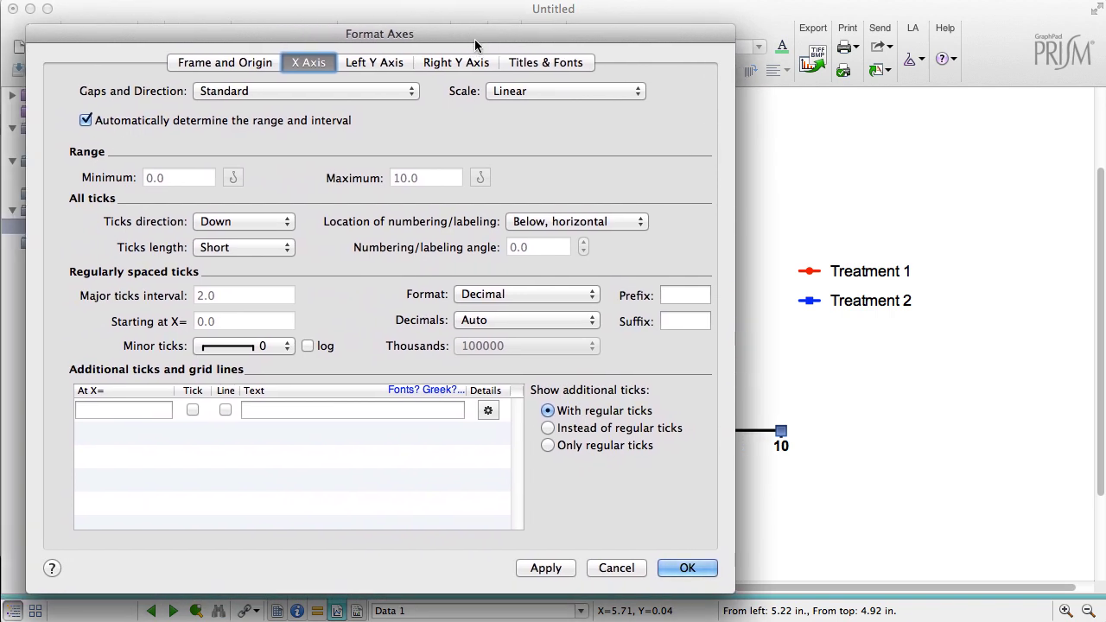
{"action": "left_click", "coordinate": [87, 121]}
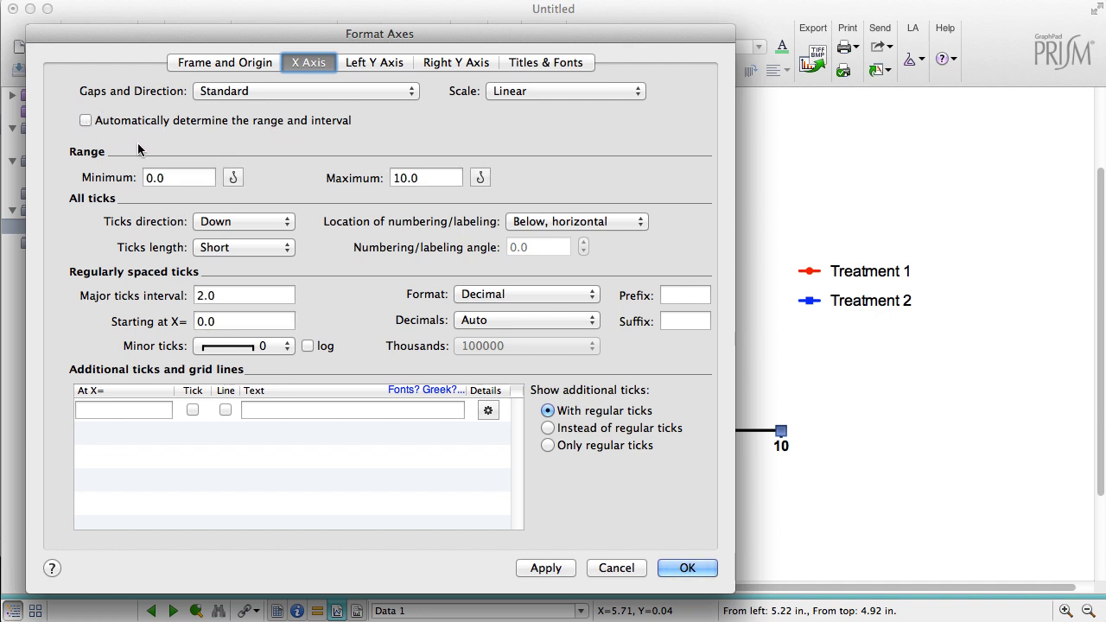
{"action": "left_click", "coordinate": [158, 177]}
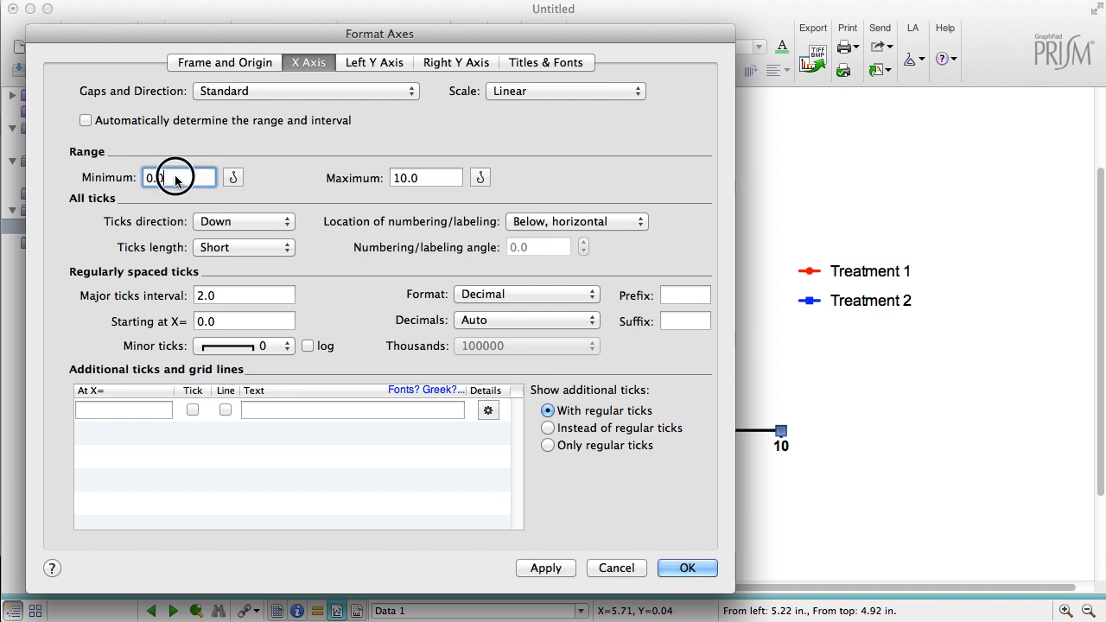
{"action": "double_click", "coordinate": [188, 178]}
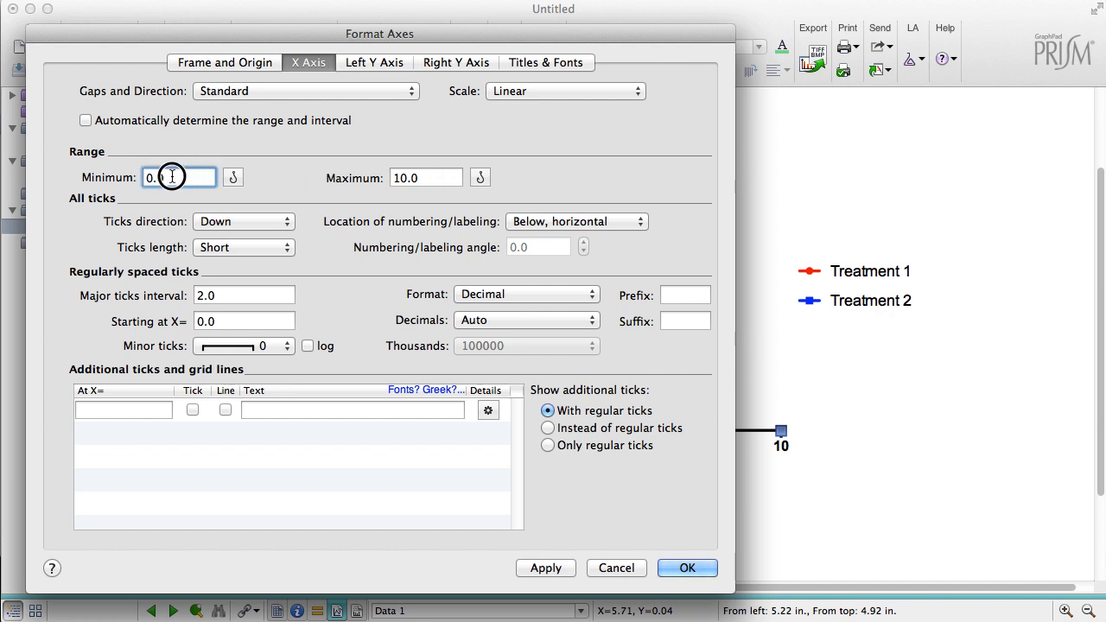
{"action": "type", "text": "2"}
{"action": "left_click_drag", "start_coordinate": [436, 177], "coordinate": [380, 176]}
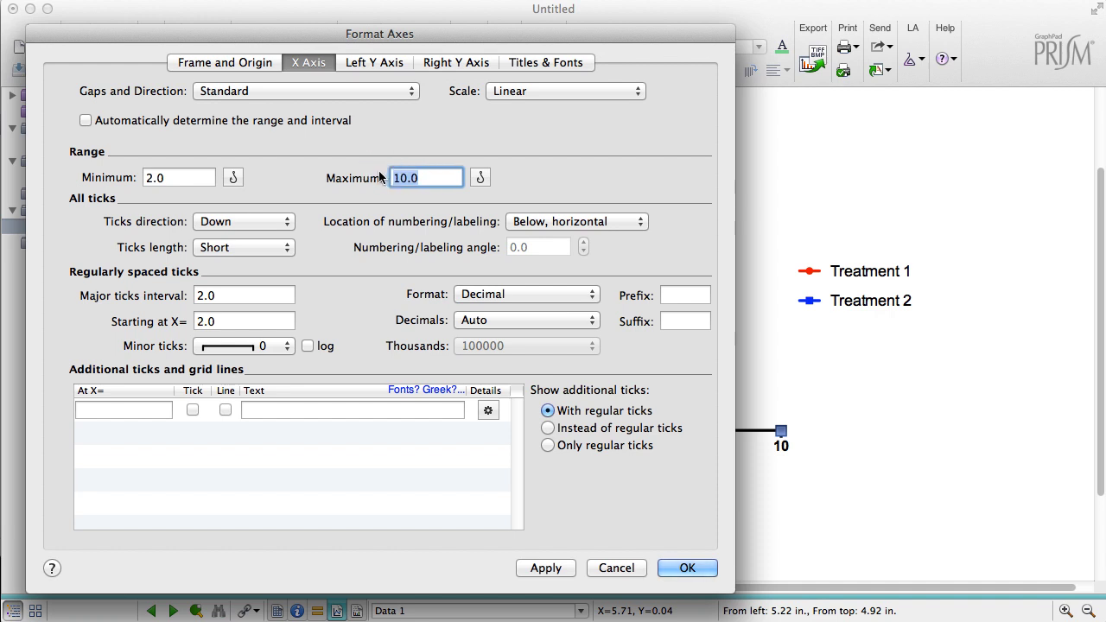
{"action": "type", "text": "8"}
{"action": "left_click_drag", "start_coordinate": [419, 36], "coordinate": [103, 30]}
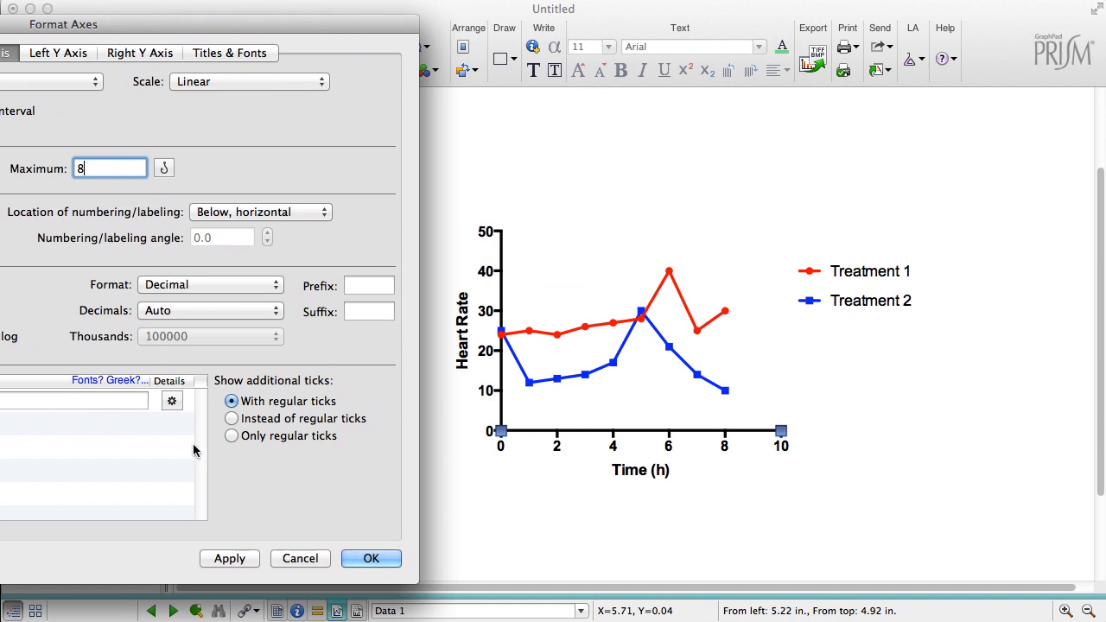
{"action": "left_click", "coordinate": [229, 558]}
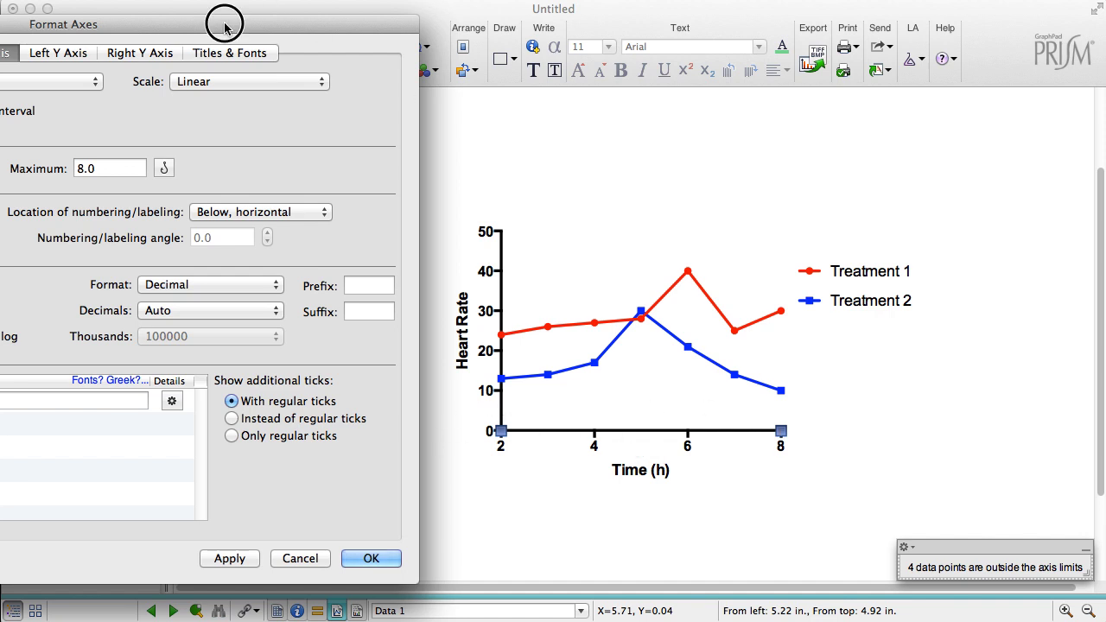
{"action": "left_click_drag", "start_coordinate": [223, 25], "coordinate": [272, 31]}
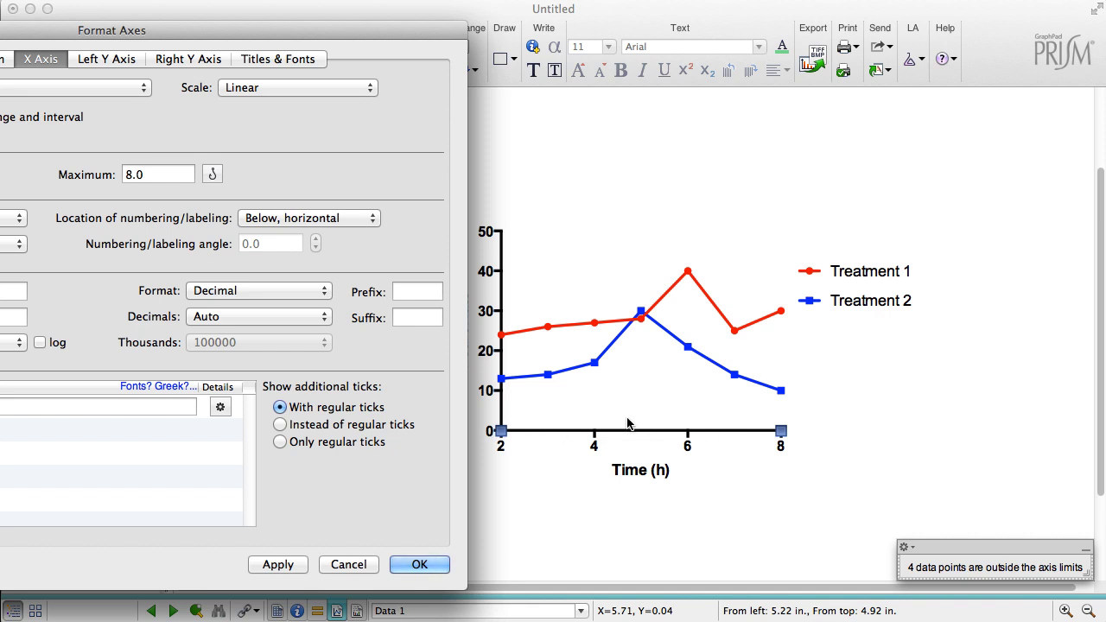
Set the X axis major tick interval to 1 and apply it.
{"action": "left_click_drag", "start_coordinate": [347, 35], "coordinate": [637, 24]}
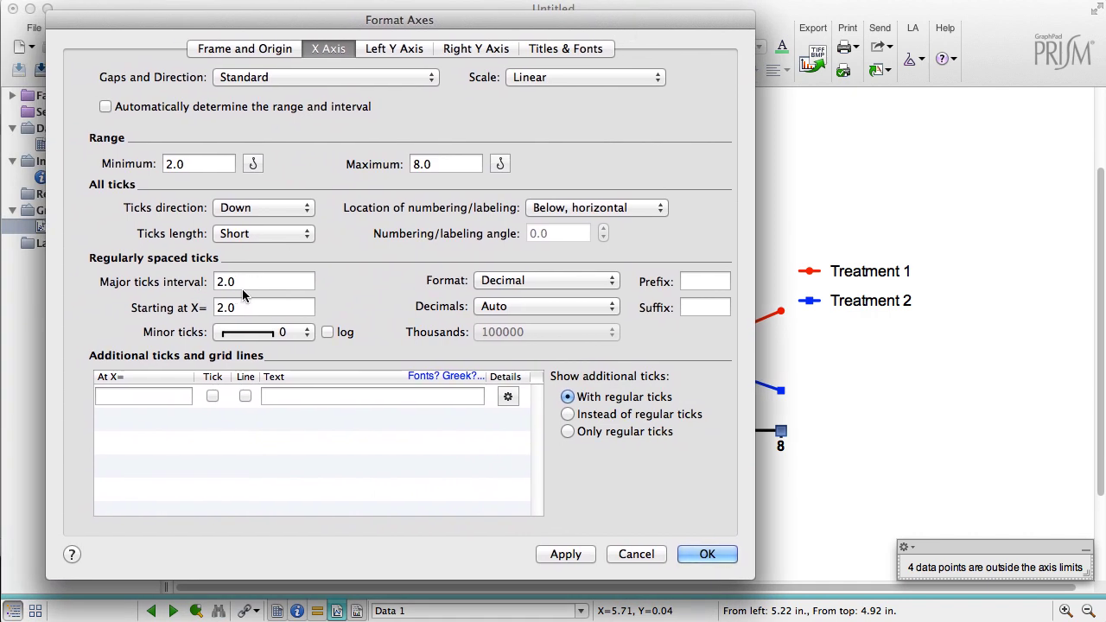
{"action": "left_click_drag", "start_coordinate": [251, 287], "coordinate": [199, 289]}
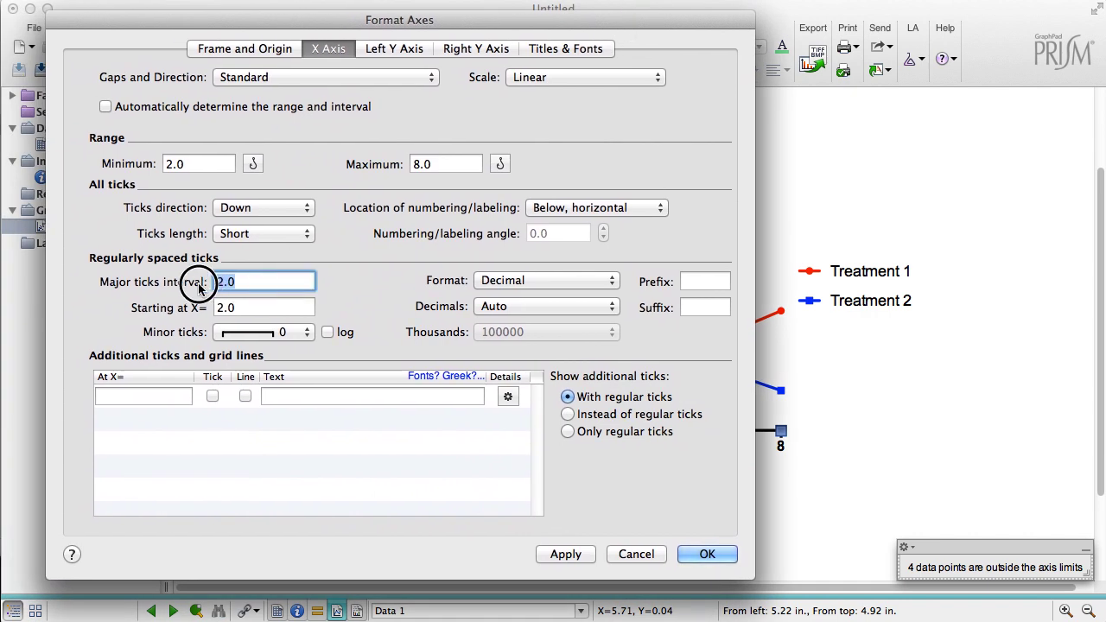
{"action": "type", "text": "1"}
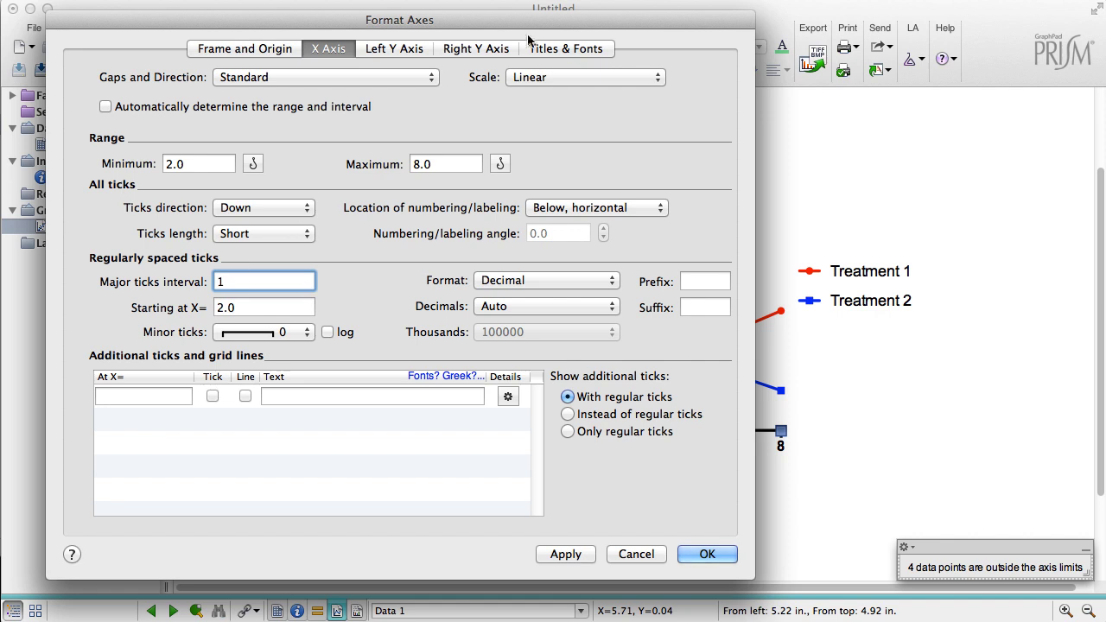
{"action": "left_click_drag", "start_coordinate": [400, 27], "coordinate": [201, 45]}
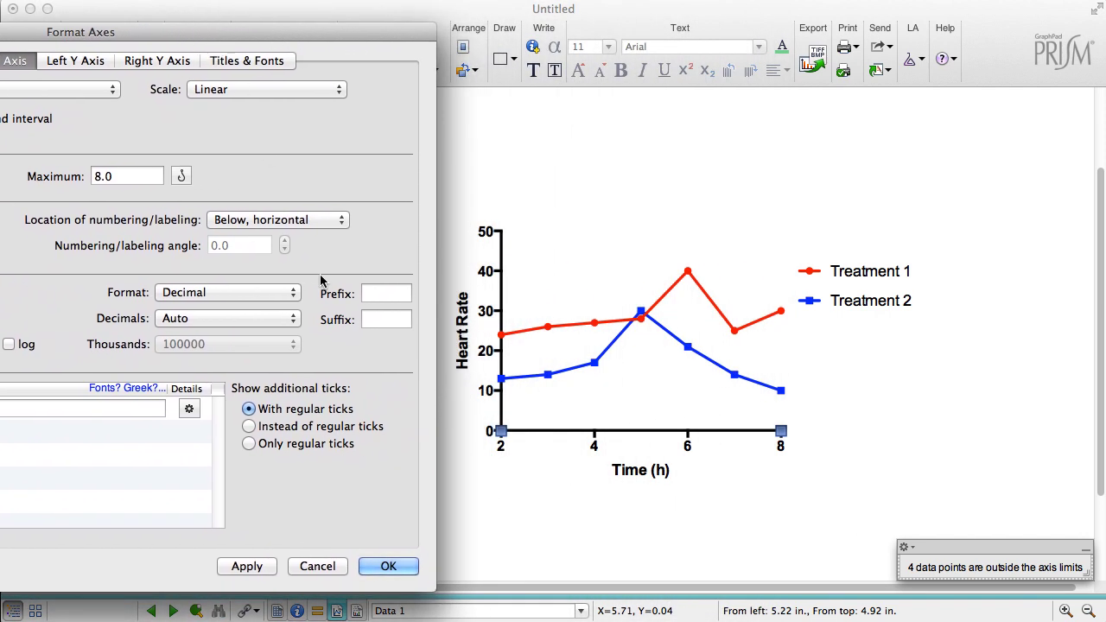
{"action": "left_click", "coordinate": [245, 566]}
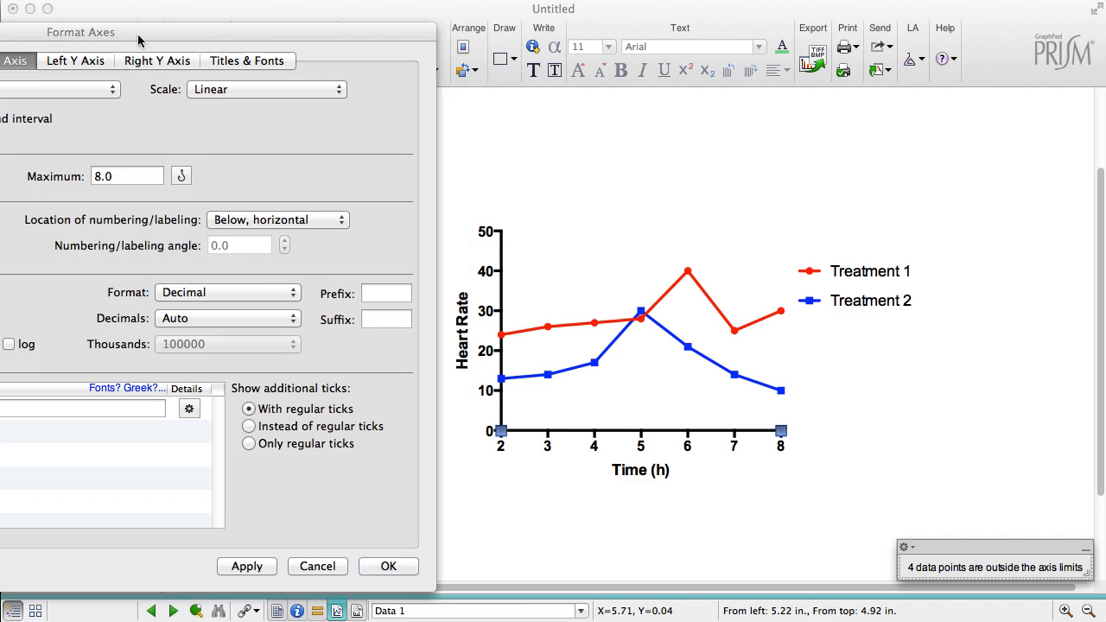
{"action": "left_click_drag", "start_coordinate": [138, 39], "coordinate": [504, 26]}
Close the axis settings and start a New Data Table (+ Graph).
{"action": "left_click", "coordinate": [743, 549]}
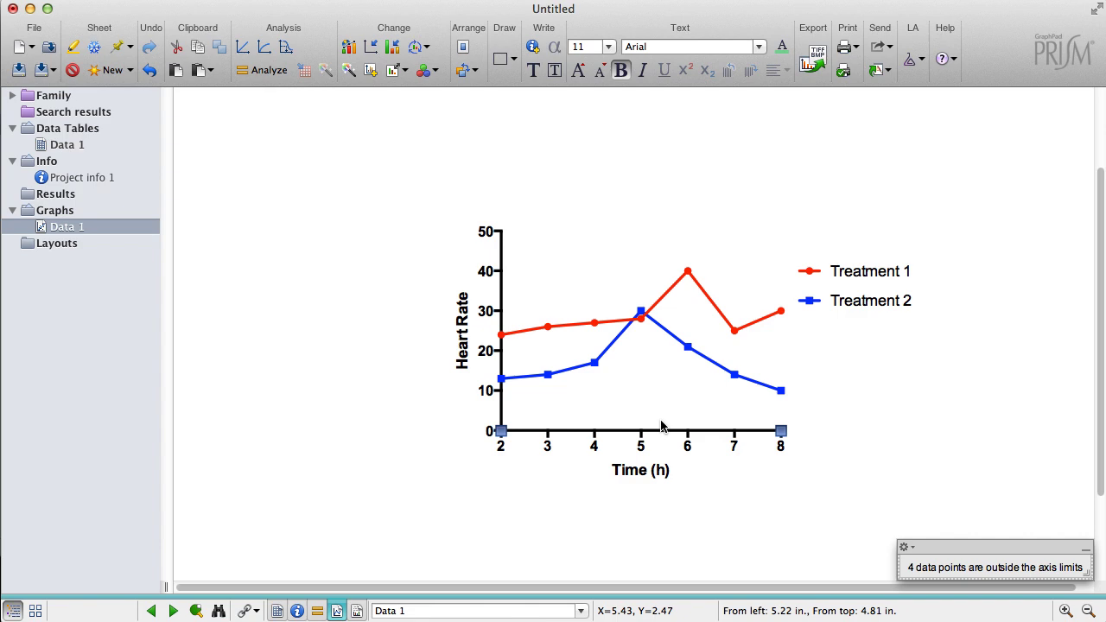
{"action": "left_click", "coordinate": [119, 76]}
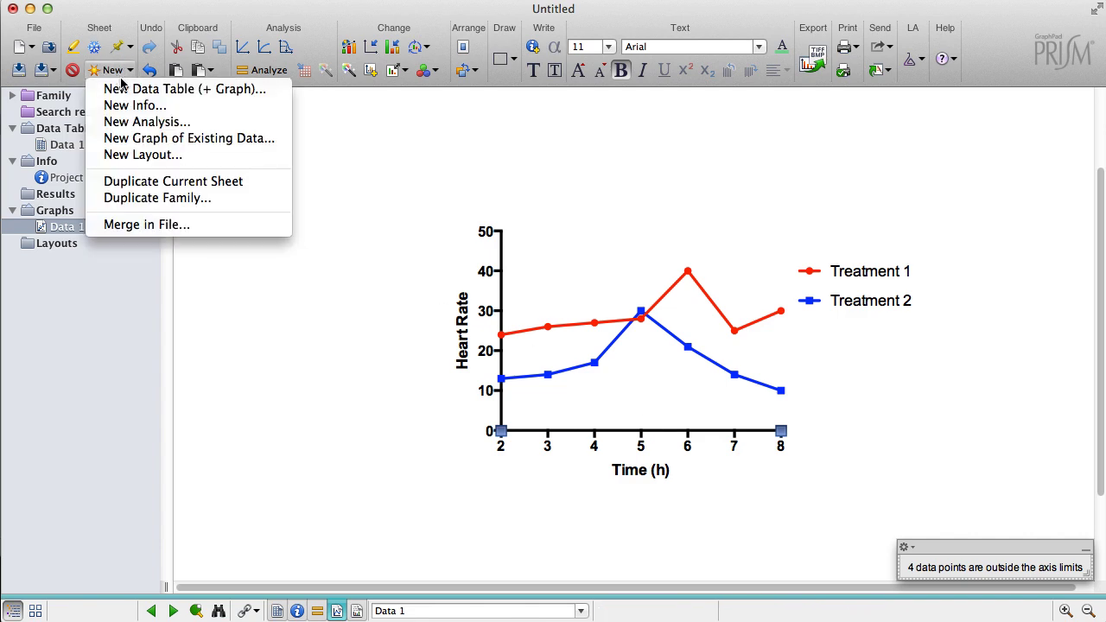
{"action": "left_click", "coordinate": [124, 88]}
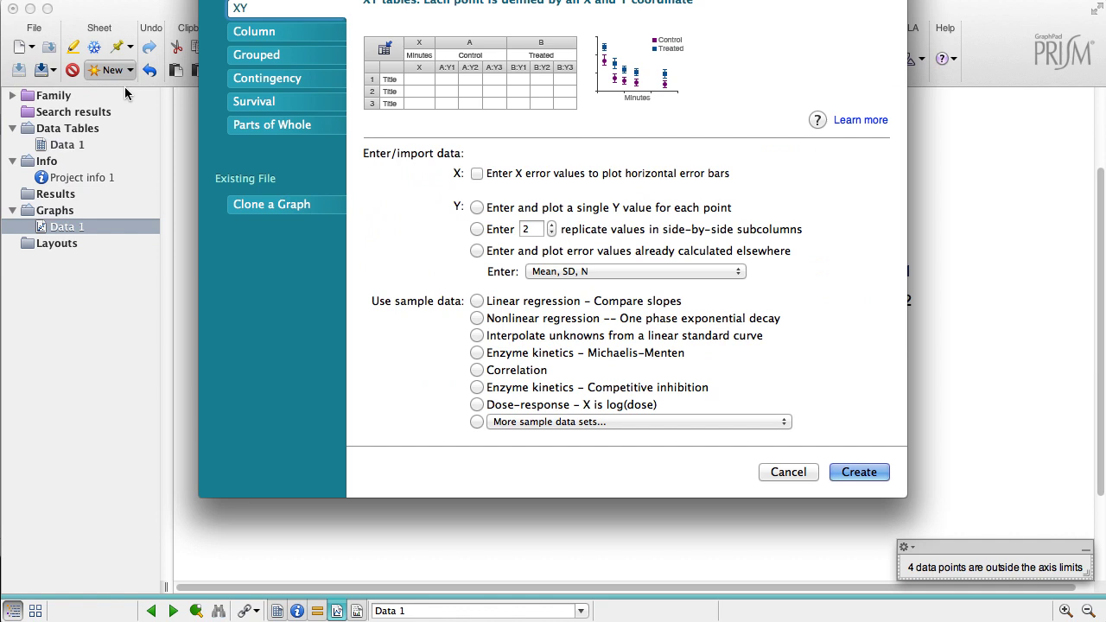
{"action": "left_click_drag", "start_coordinate": [437, 34], "coordinate": [416, 51]}
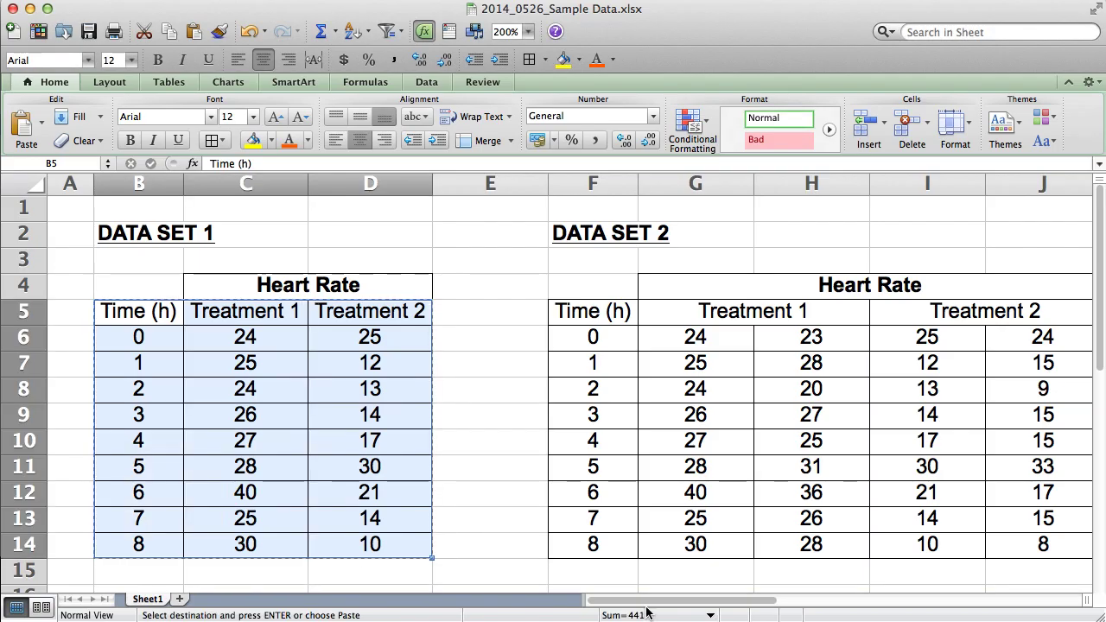
{"action": "left_click_drag", "start_coordinate": [687, 599], "coordinate": [762, 598]}
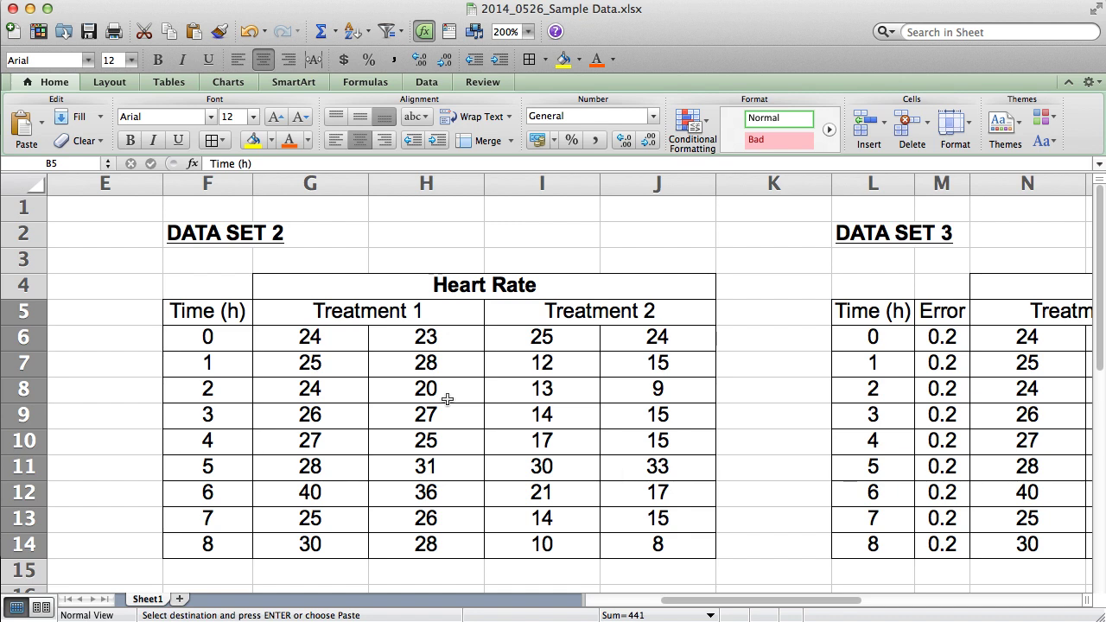
Copy the Data Set 2 table, cells F5:J14, in Excel.
{"action": "left_click_drag", "start_coordinate": [207, 312], "coordinate": [624, 543]}
{"action": "right_click", "coordinate": [492, 368]}
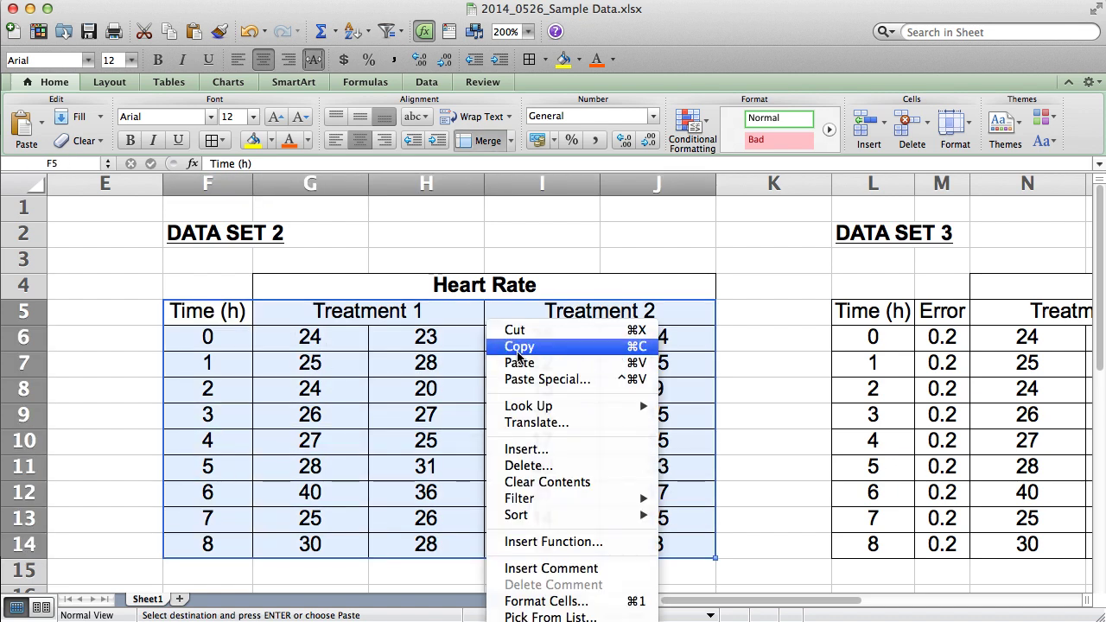
{"action": "left_click", "coordinate": [518, 350]}
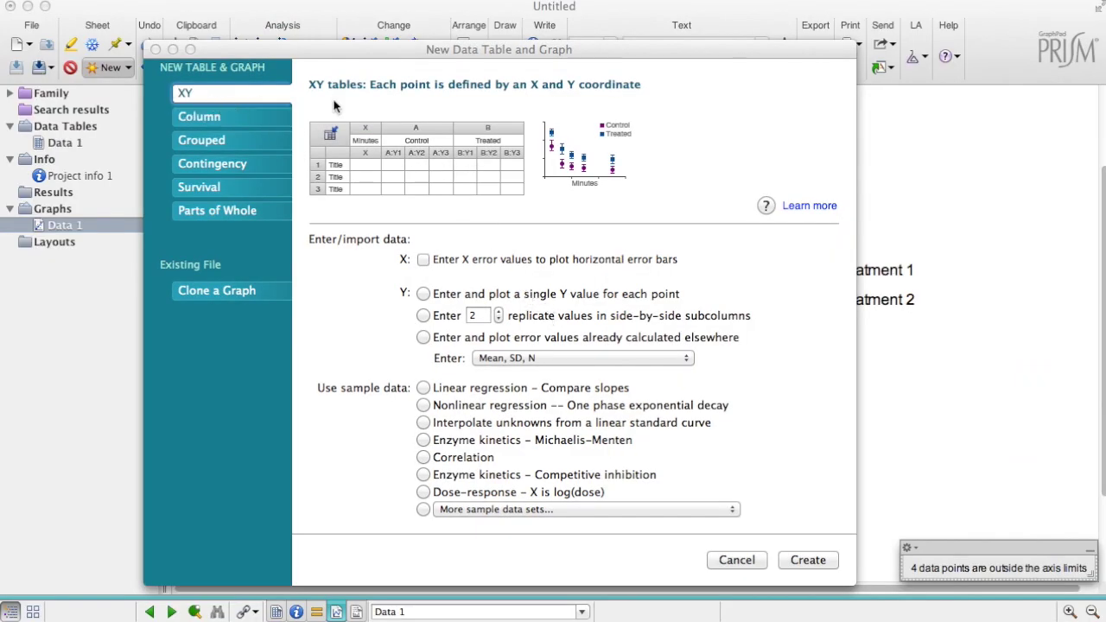
Create an XY table with 2 replicate values in side-by-side subcolumns.
{"action": "left_click", "coordinate": [424, 317]}
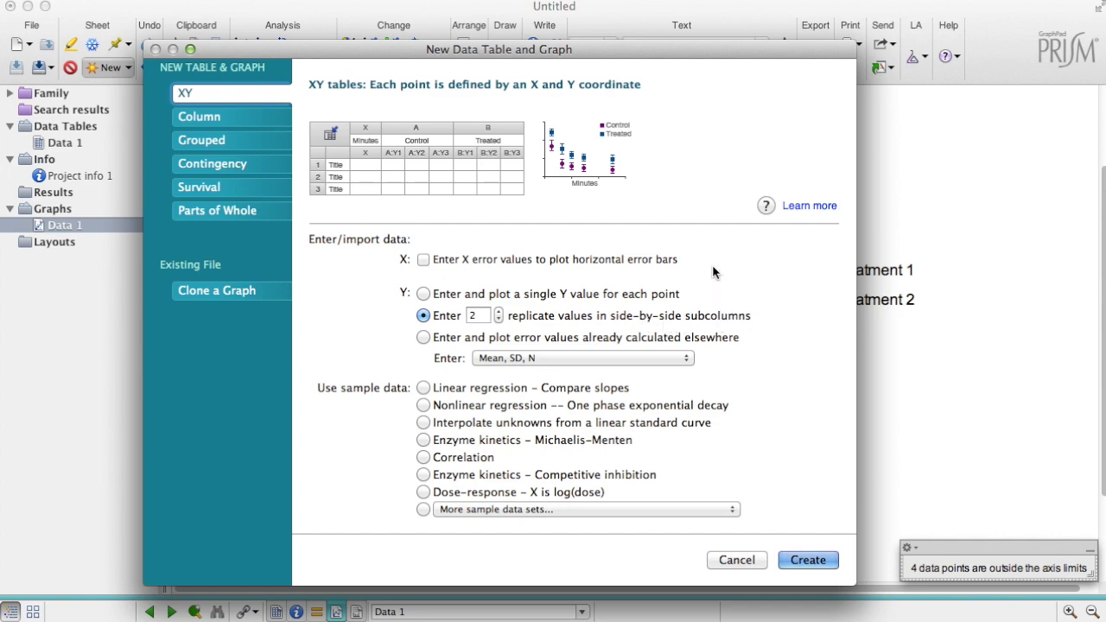
{"action": "key", "text": "super+Tab"}
{"action": "key", "text": "super+Tab"}
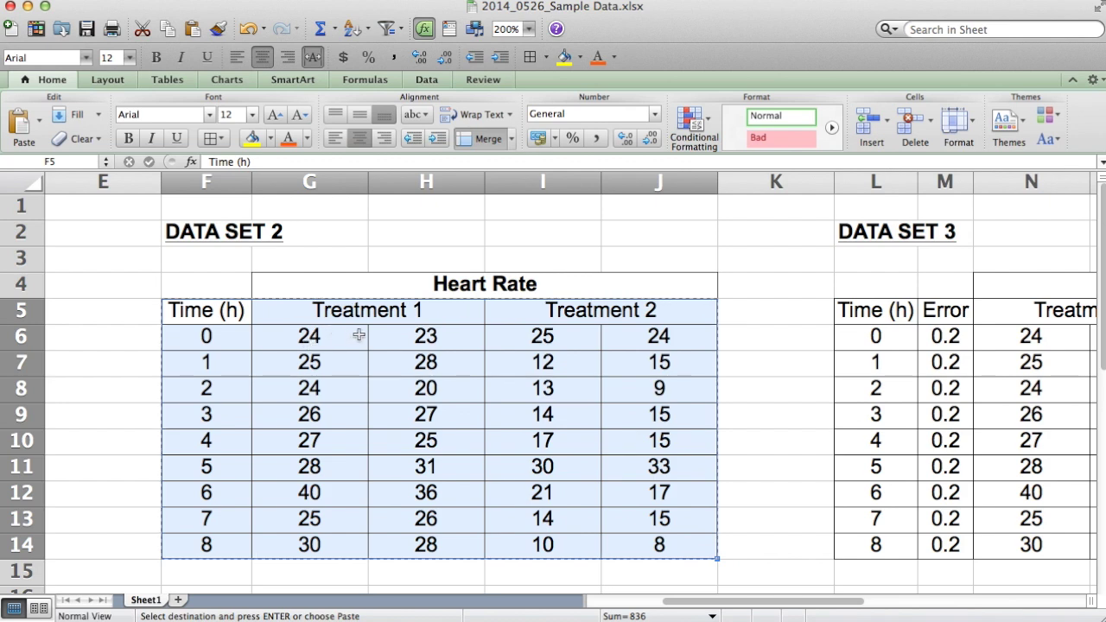
{"action": "key", "text": "super+Tab"}
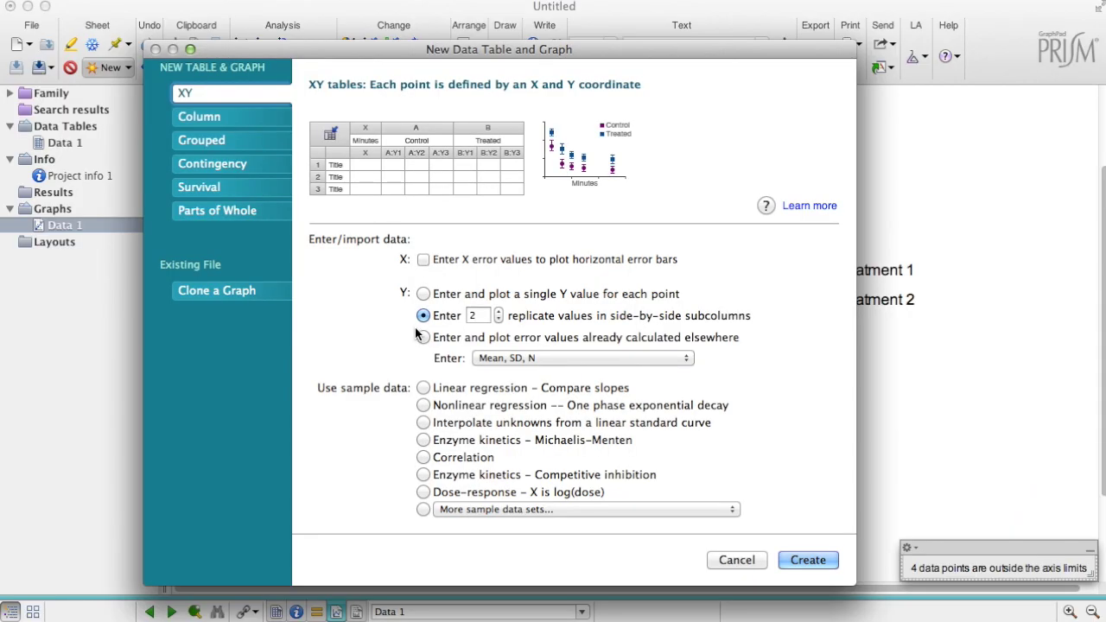
{"action": "left_click", "coordinate": [498, 312]}
{"action": "left_click", "coordinate": [497, 311]}
{"action": "left_click", "coordinate": [499, 319]}
{"action": "left_click", "coordinate": [499, 320]}
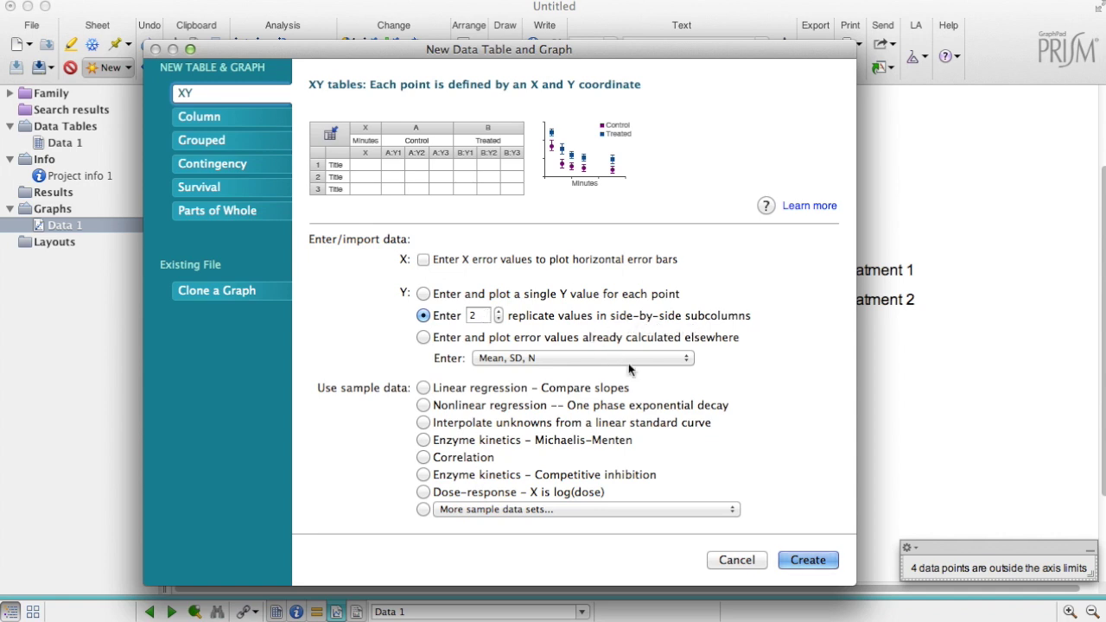
{"action": "left_click", "coordinate": [795, 562]}
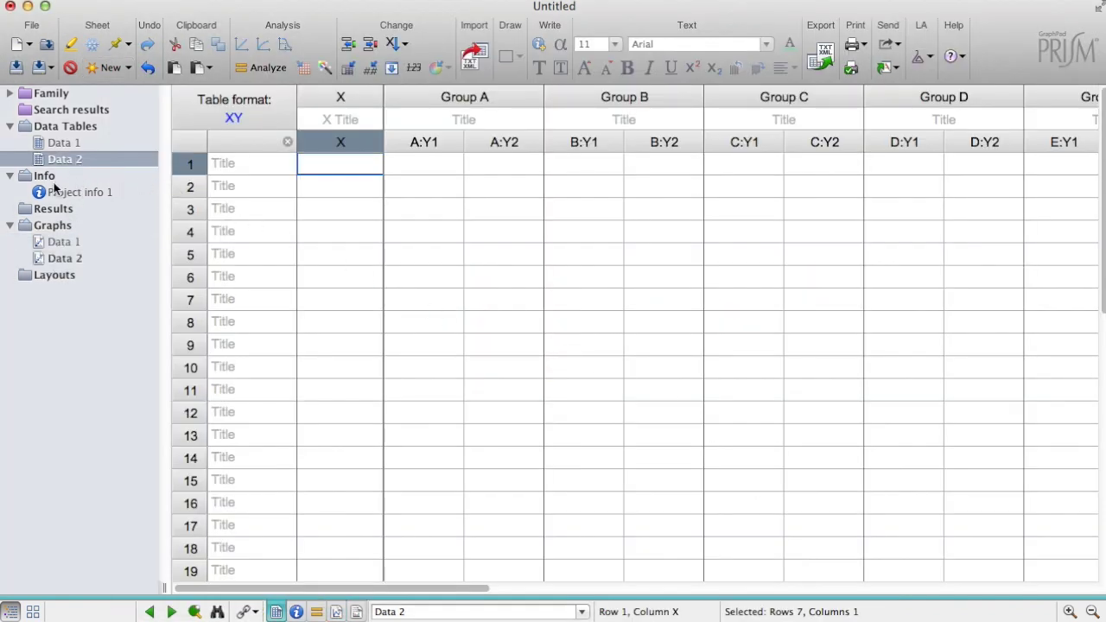
Paste the Data Set 2 values into Data 2 at the X title cell, then open the Data 2 graph.
{"action": "left_click", "coordinate": [65, 144]}
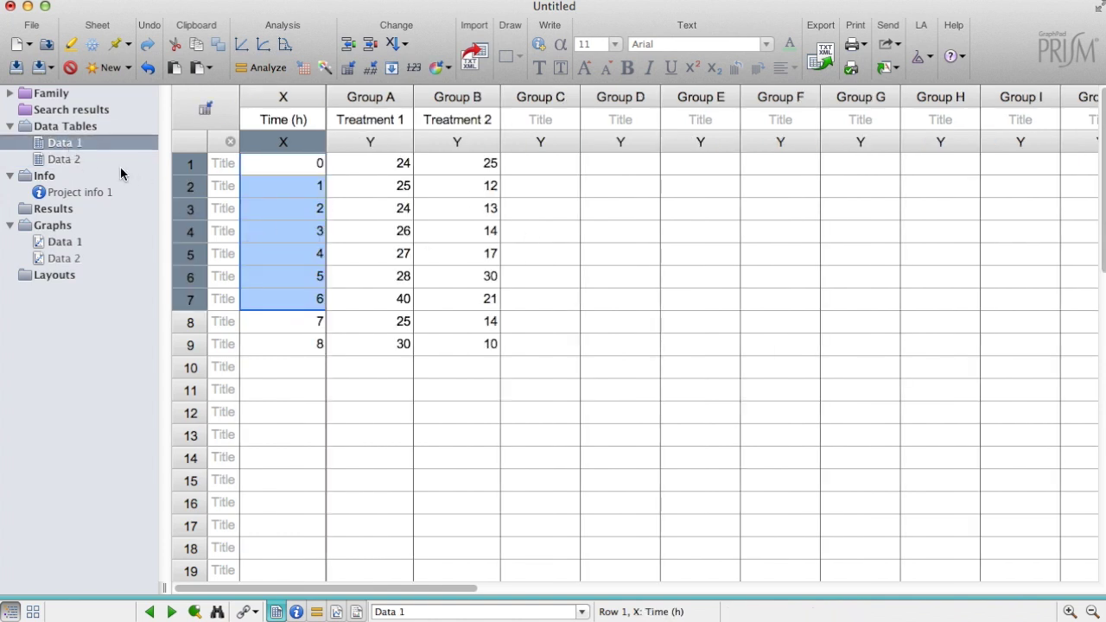
{"action": "left_click", "coordinate": [67, 160]}
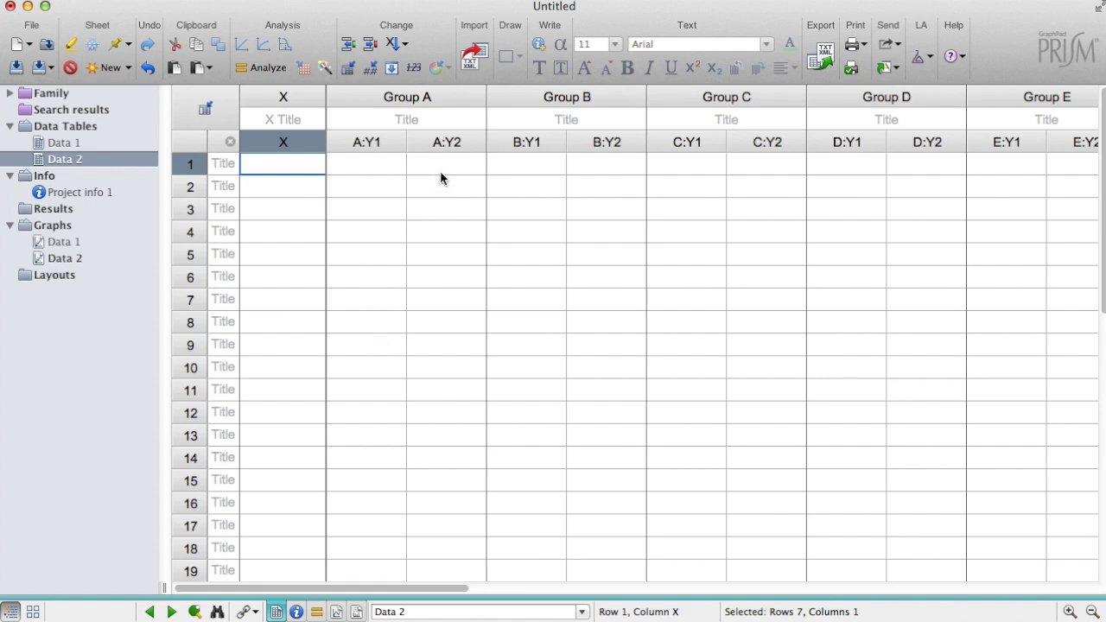
{"action": "left_click", "coordinate": [282, 121]}
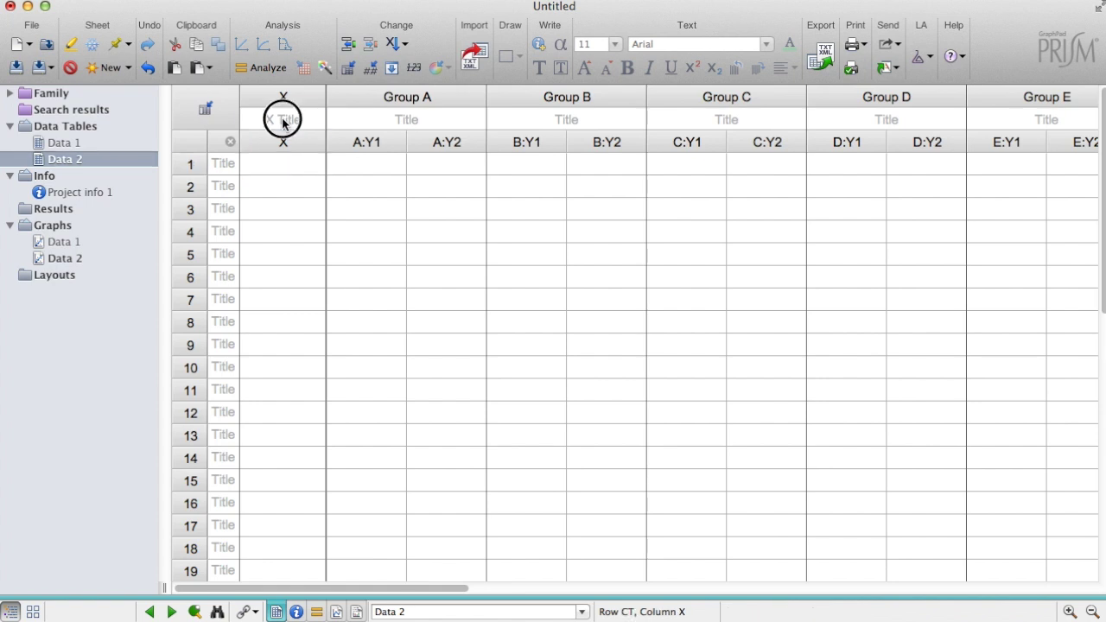
{"action": "right_click", "coordinate": [275, 119]}
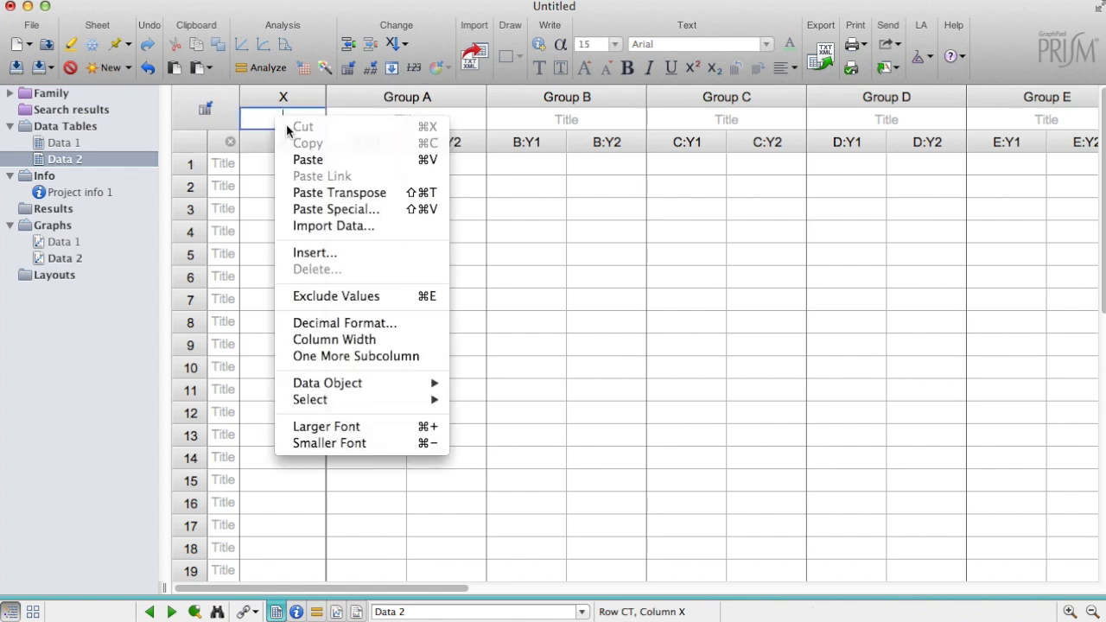
{"action": "left_click", "coordinate": [320, 161]}
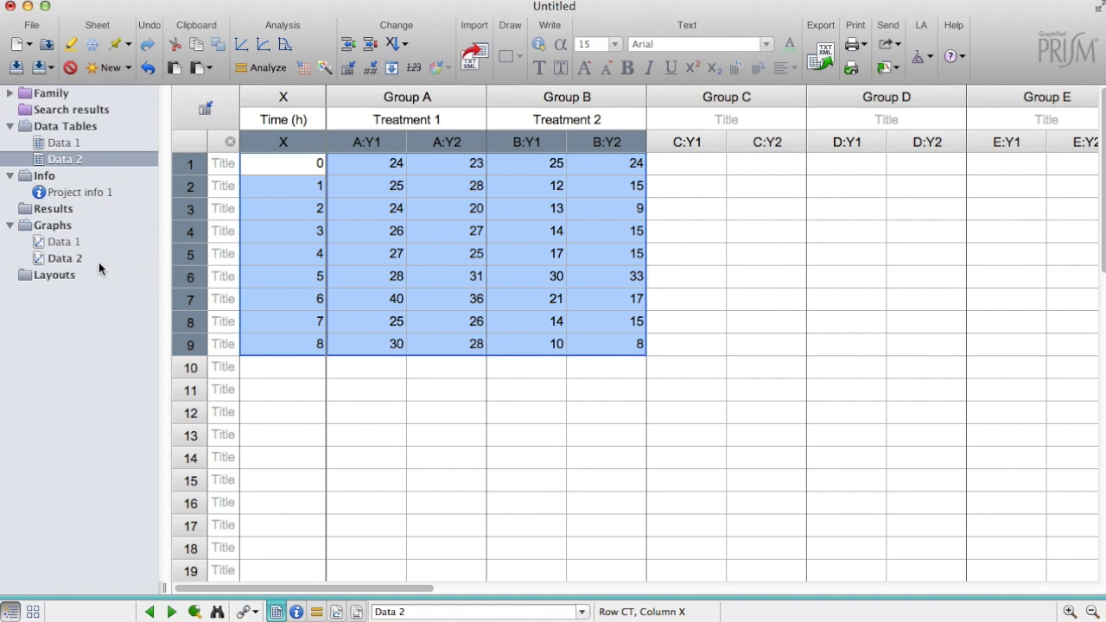
{"action": "left_click", "coordinate": [69, 259]}
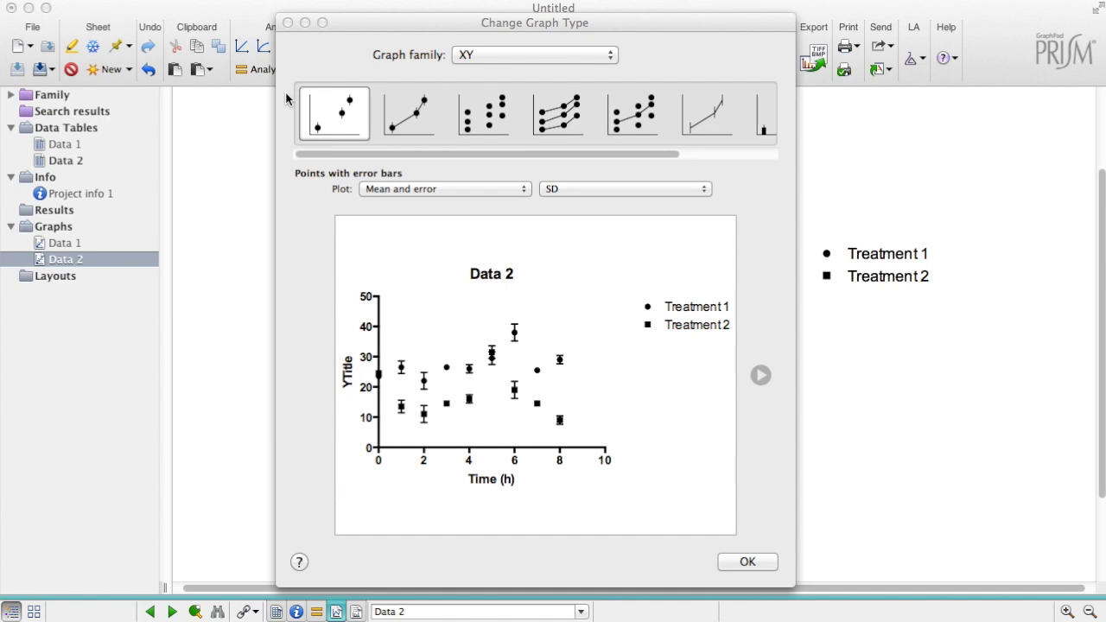
Choose the XY Points graph type with mean and SD error bars.
{"action": "left_click", "coordinate": [340, 106]}
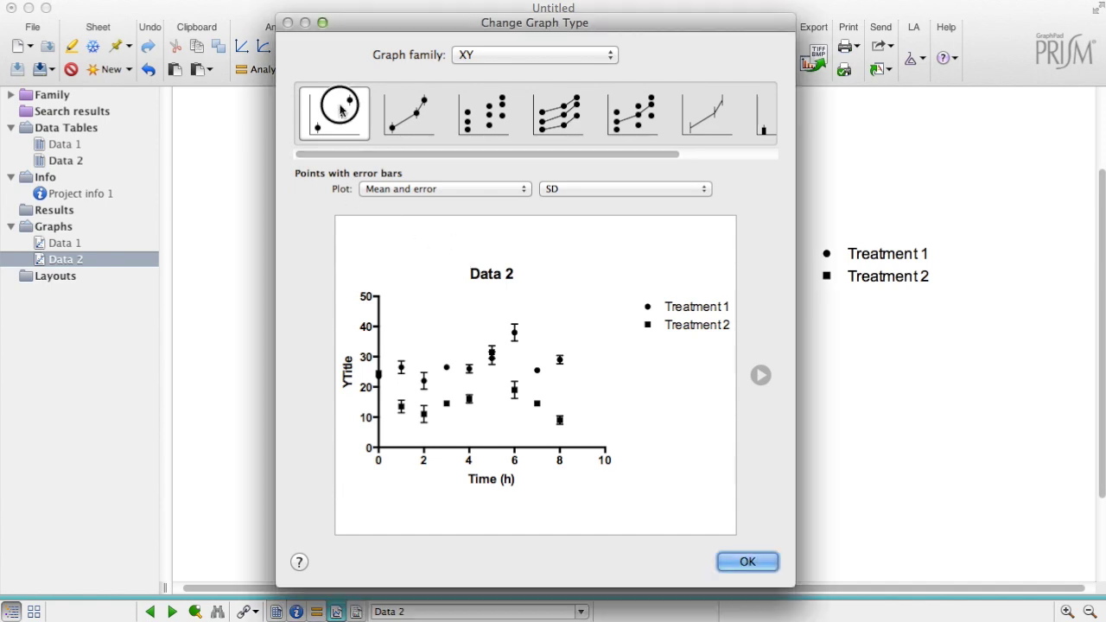
{"action": "left_click", "coordinate": [745, 562]}
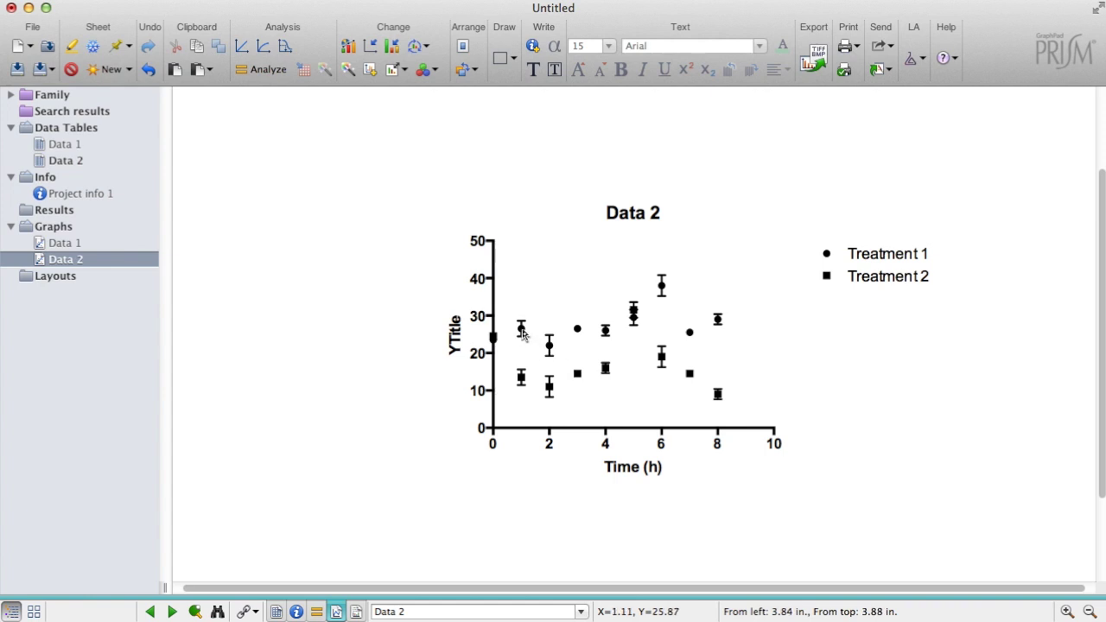
{"action": "mouse_move", "coordinate": [521, 330]}
Open Treatment 1 formatting and try SEM and 95% CI error bars before returning to SD.
{"action": "left_click", "coordinate": [550, 347]}
{"action": "left_click", "coordinate": [551, 347]}
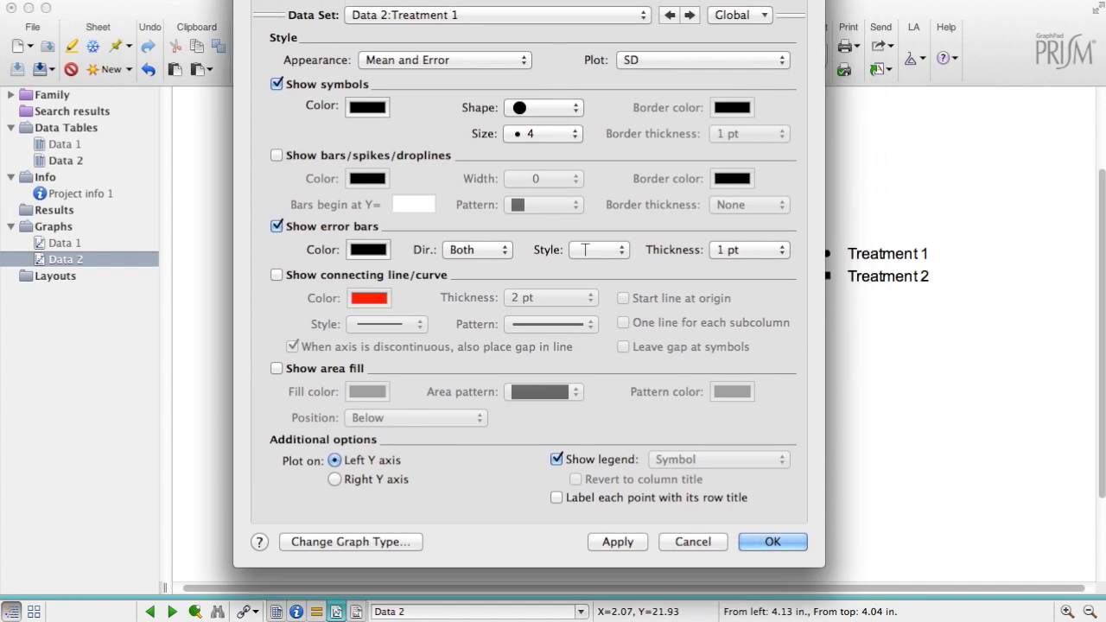
{"action": "left_click_drag", "start_coordinate": [587, 2], "coordinate": [362, 7]}
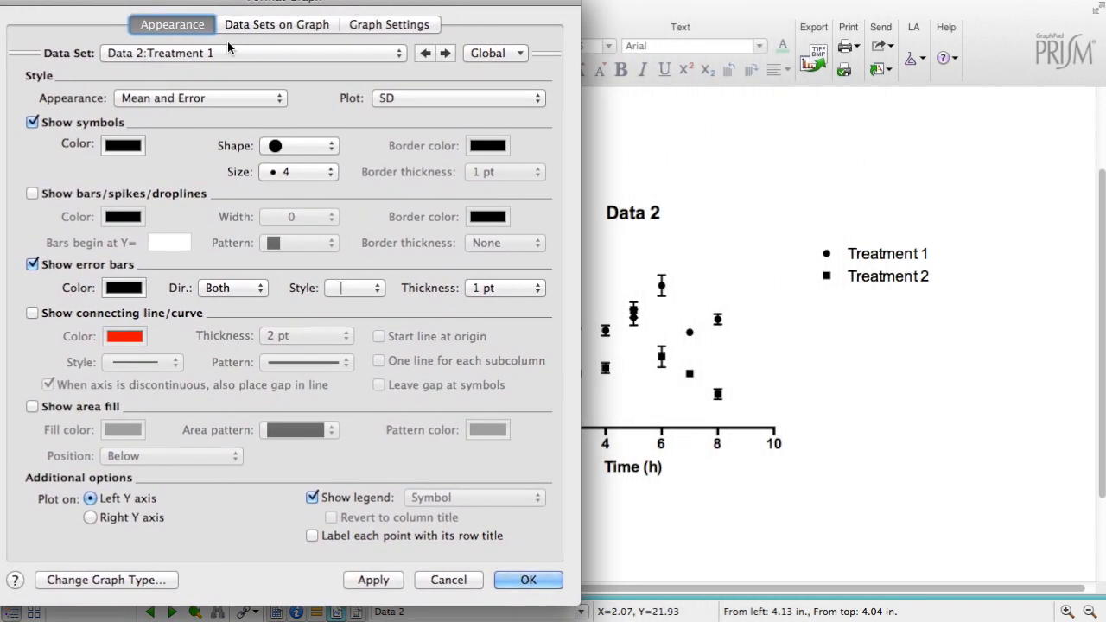
{"action": "left_click", "coordinate": [134, 100]}
{"action": "left_click", "coordinate": [178, 96]}
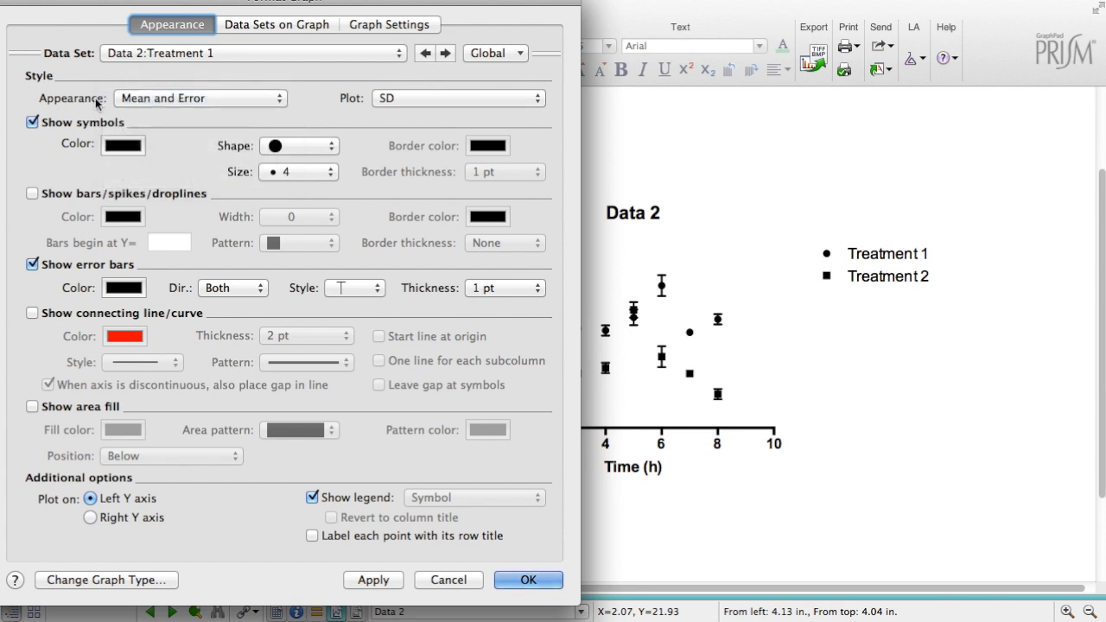
{"action": "left_click", "coordinate": [390, 98]}
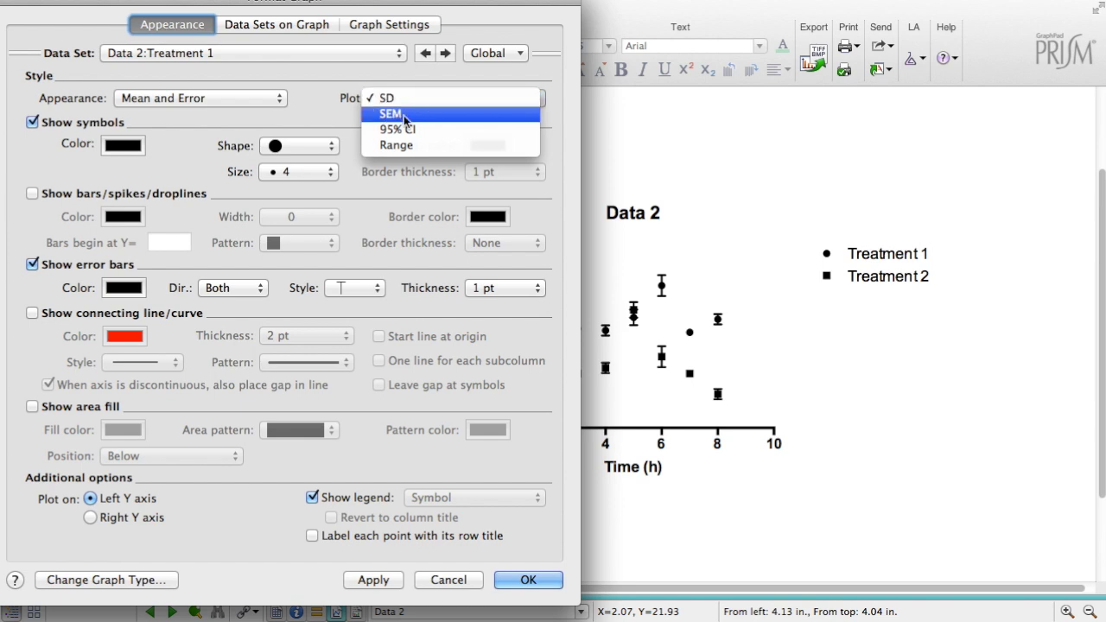
{"action": "left_click", "coordinate": [404, 119]}
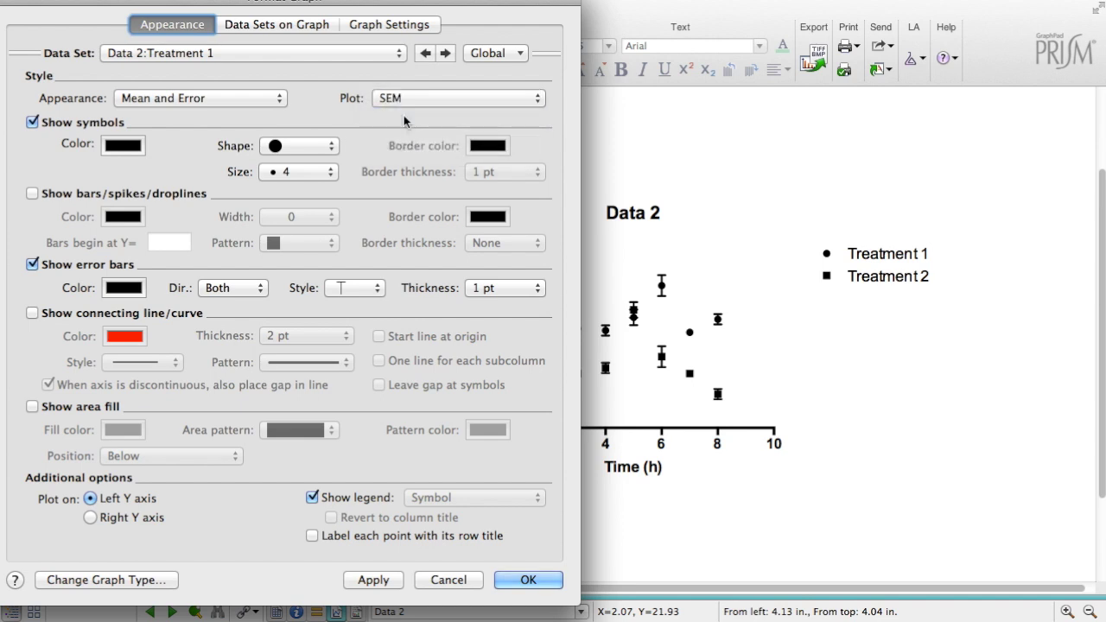
{"action": "left_click", "coordinate": [367, 580]}
{"action": "left_click", "coordinate": [458, 102]}
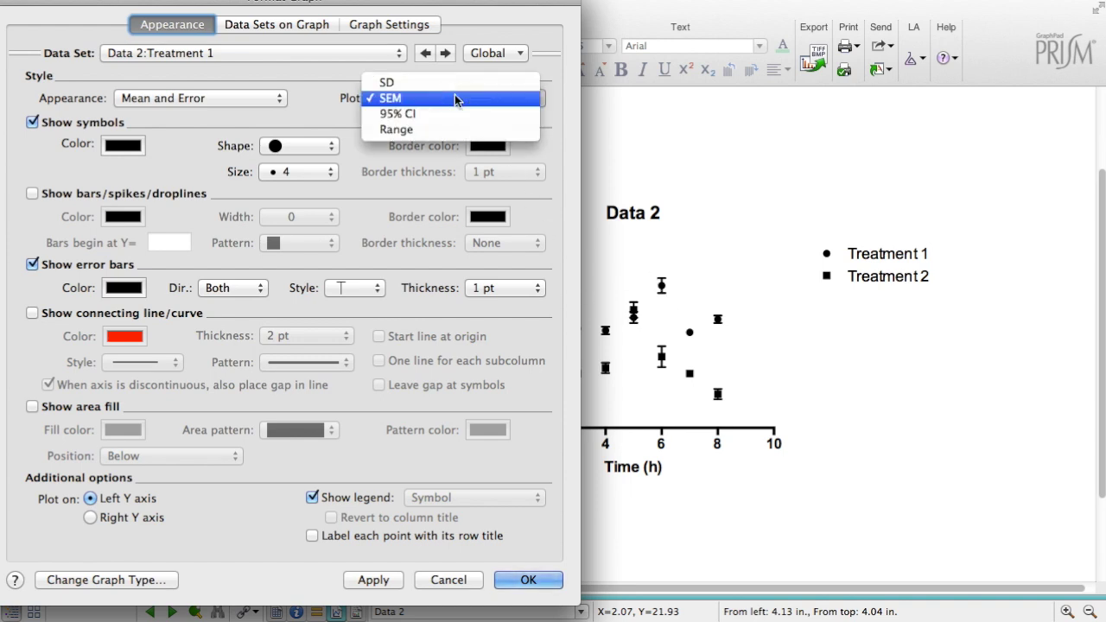
{"action": "left_click", "coordinate": [400, 115]}
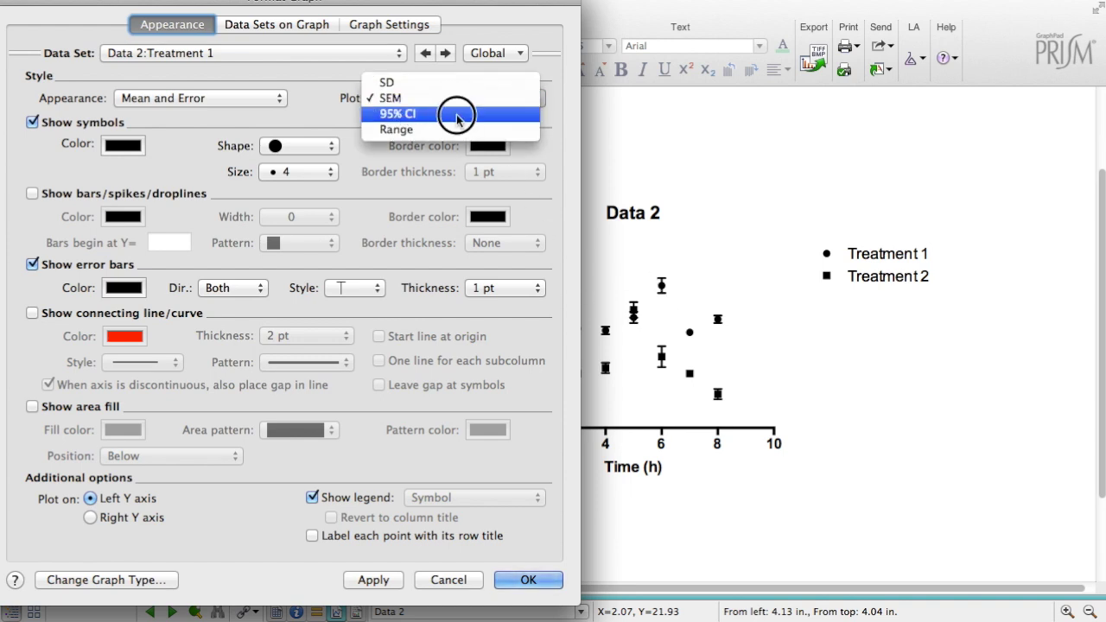
{"action": "left_click", "coordinate": [374, 580]}
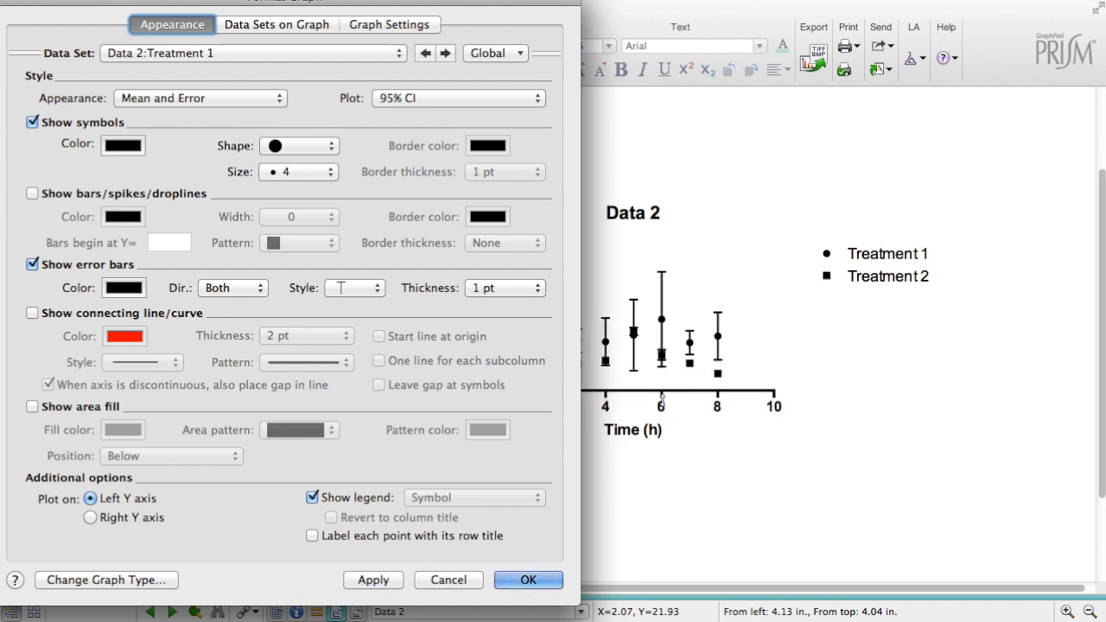
{"action": "left_click", "coordinate": [423, 98]}
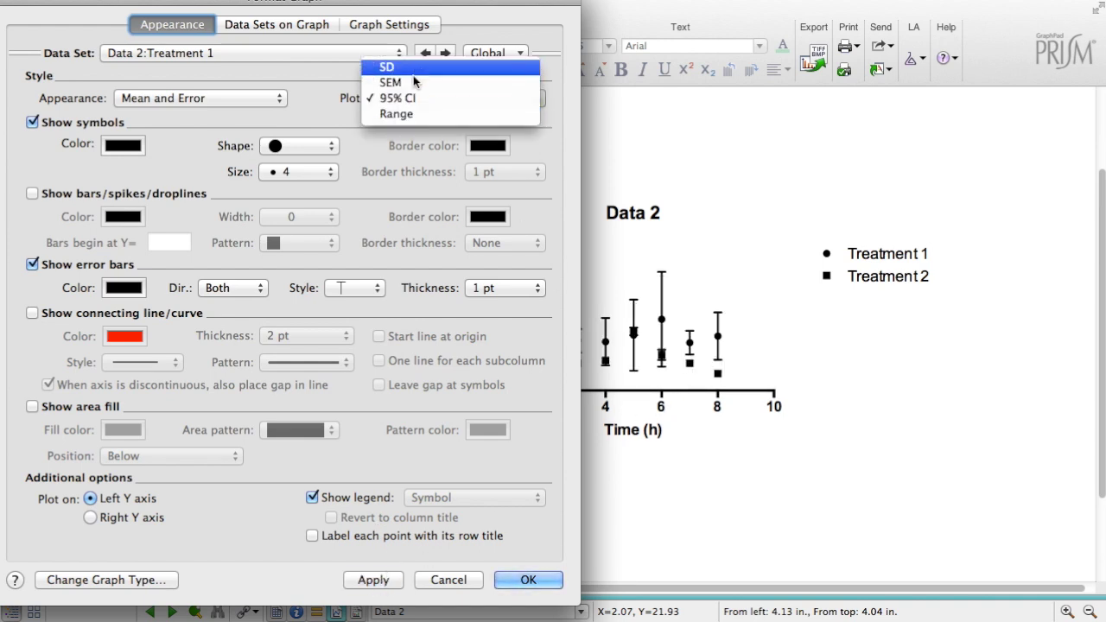
{"action": "left_click", "coordinate": [393, 67]}
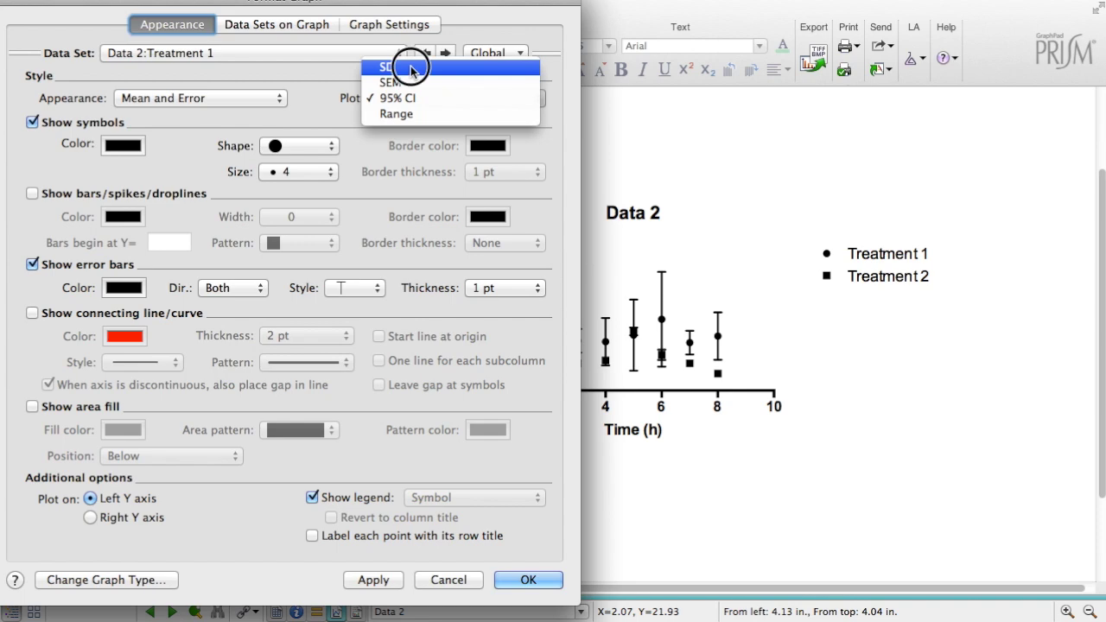
{"action": "left_click", "coordinate": [380, 580]}
Keep the error bar colour and both-direction bars, and use the second error bar style.
{"action": "left_click_drag", "start_coordinate": [453, 7], "coordinate": [578, 16]}
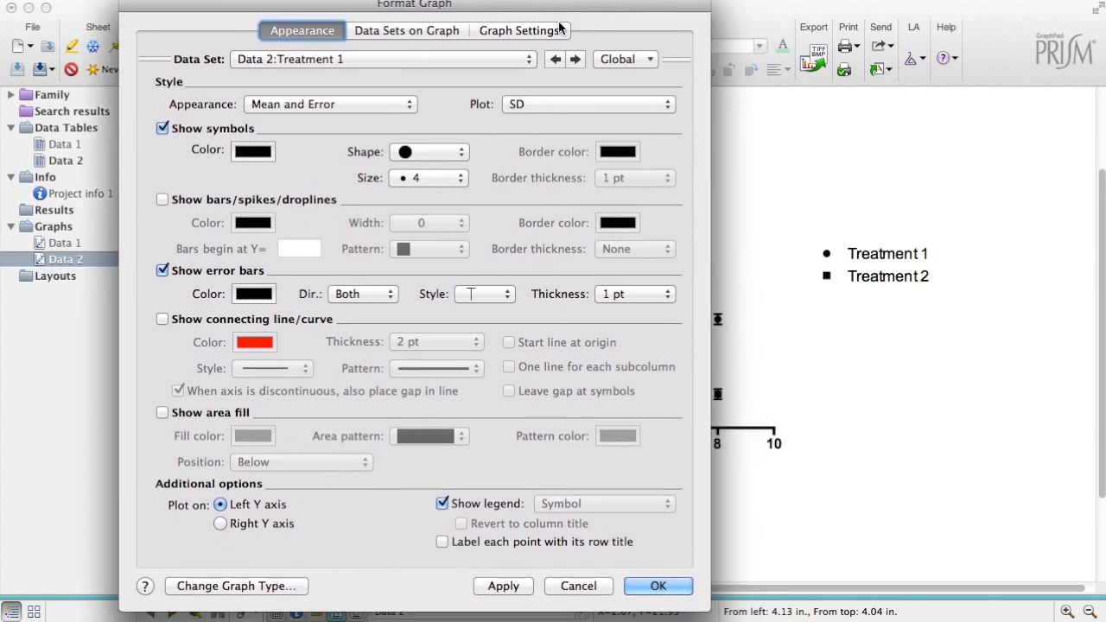
{"action": "left_click", "coordinate": [254, 293]}
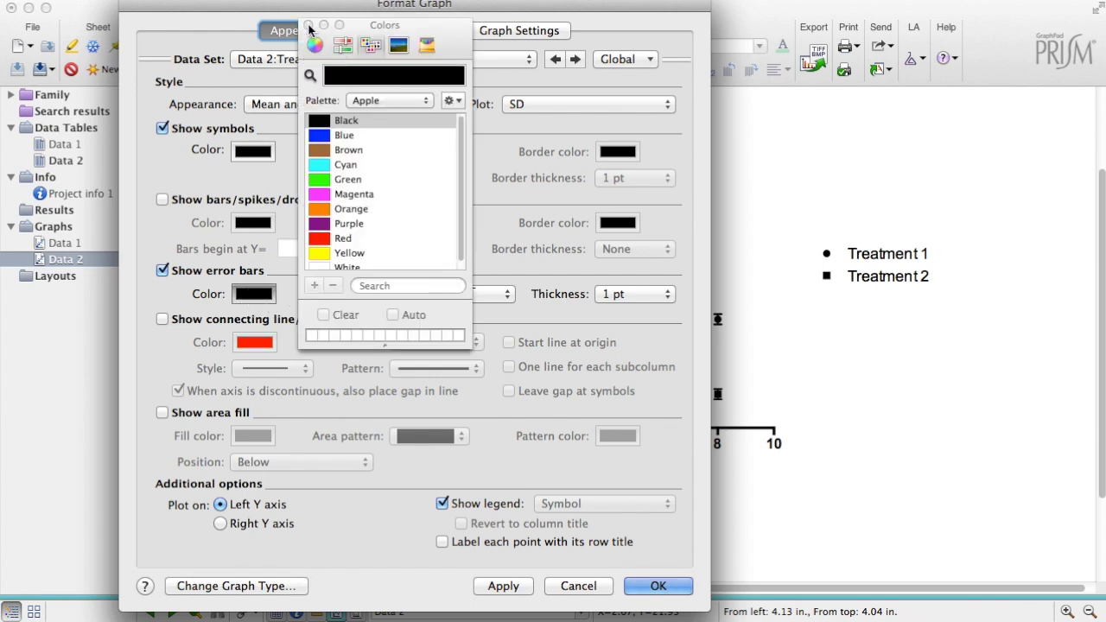
{"action": "left_click", "coordinate": [308, 26]}
{"action": "left_click", "coordinate": [350, 294]}
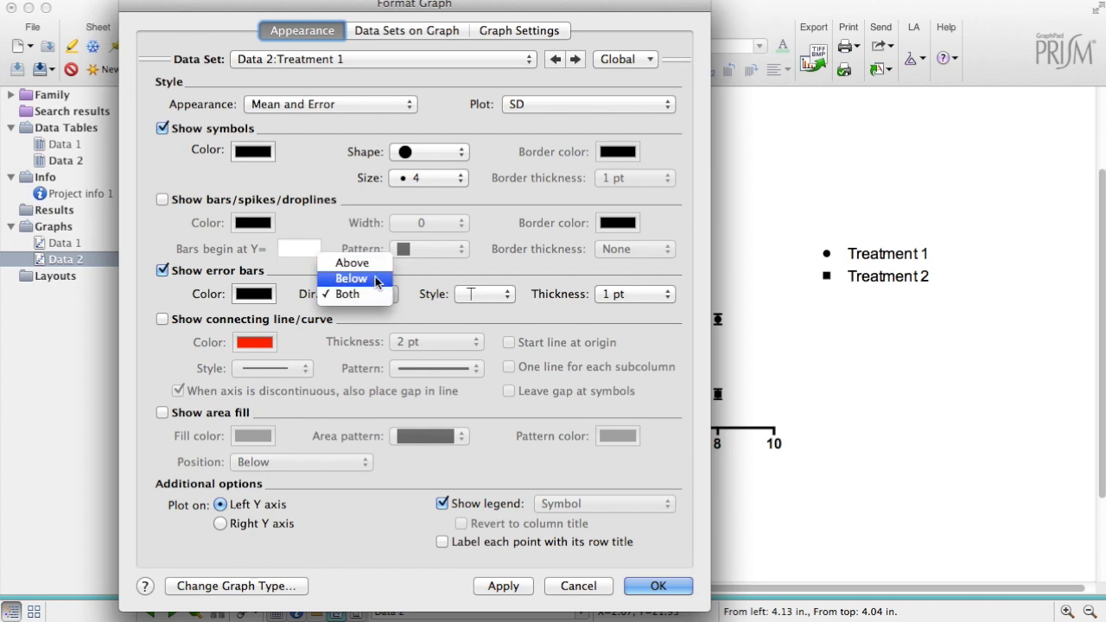
{"action": "left_click", "coordinate": [371, 296]}
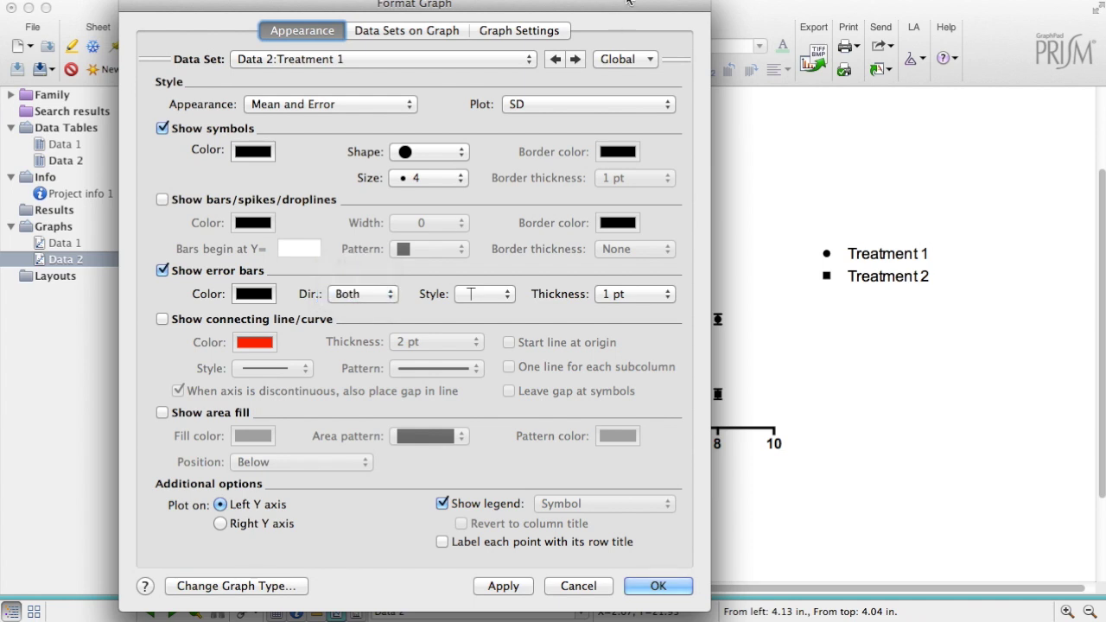
{"action": "left_click_drag", "start_coordinate": [624, 8], "coordinate": [528, 7]}
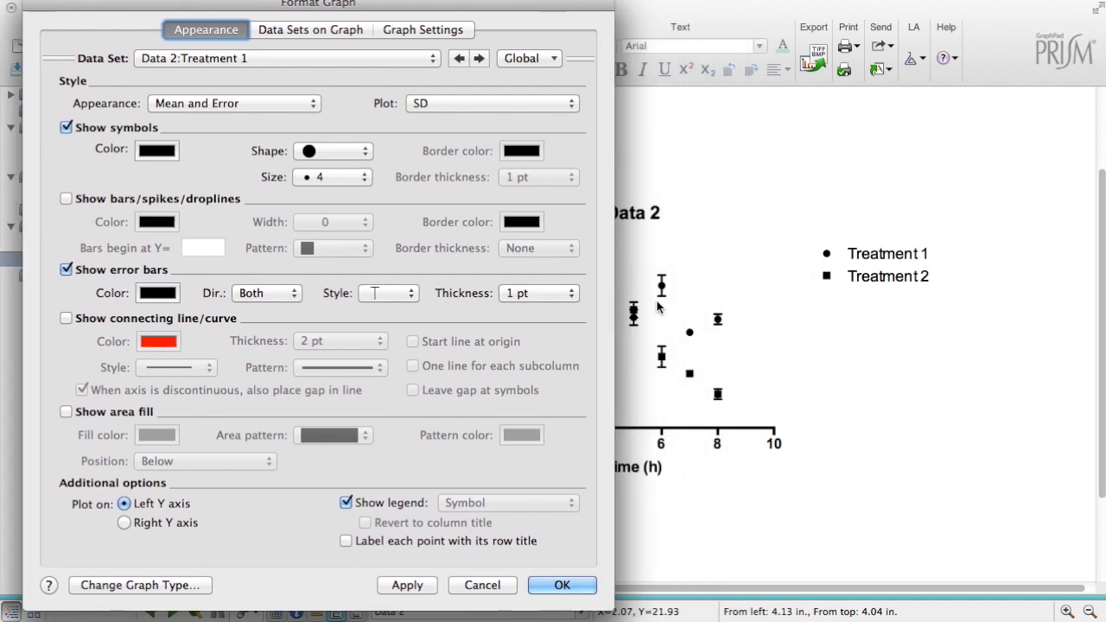
{"action": "left_click", "coordinate": [402, 307]}
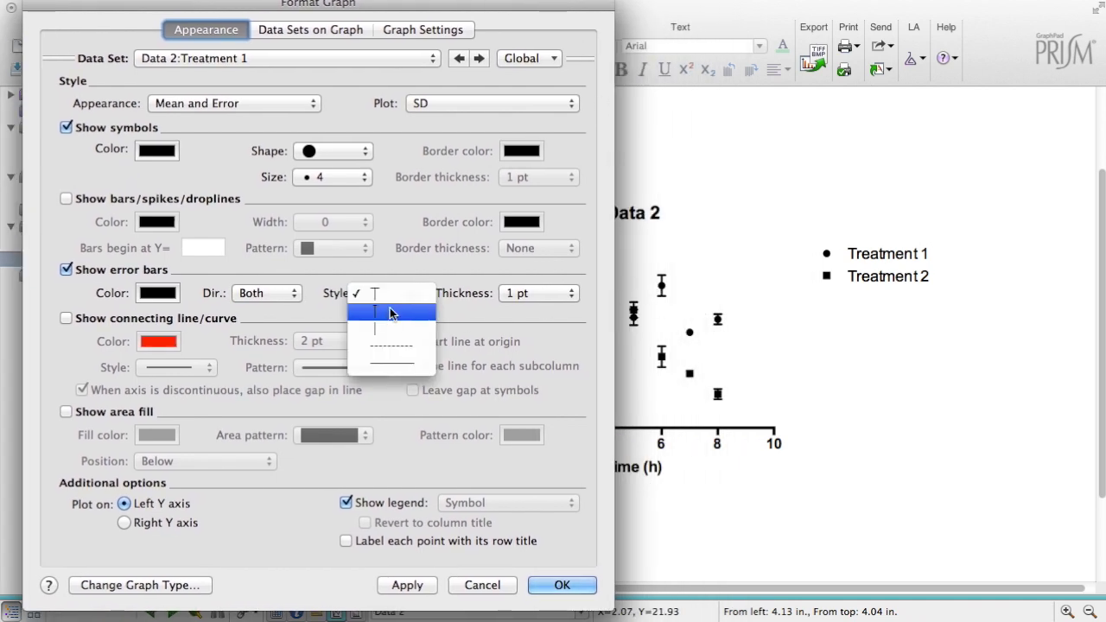
{"action": "left_click", "coordinate": [388, 313]}
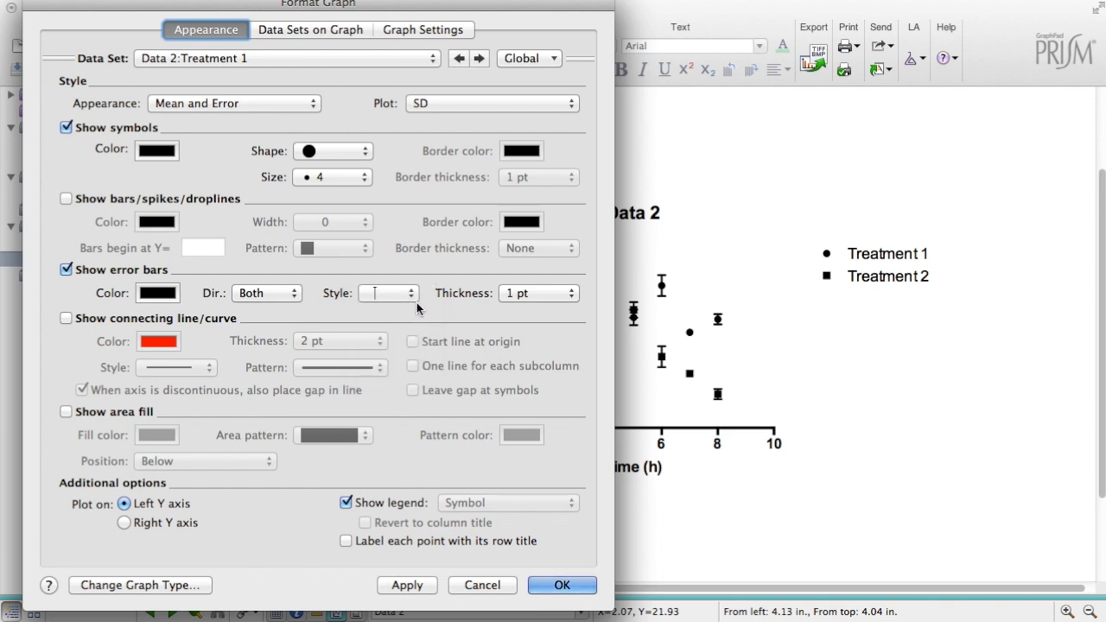
{"action": "left_click", "coordinate": [415, 300]}
{"action": "left_click", "coordinate": [410, 293]}
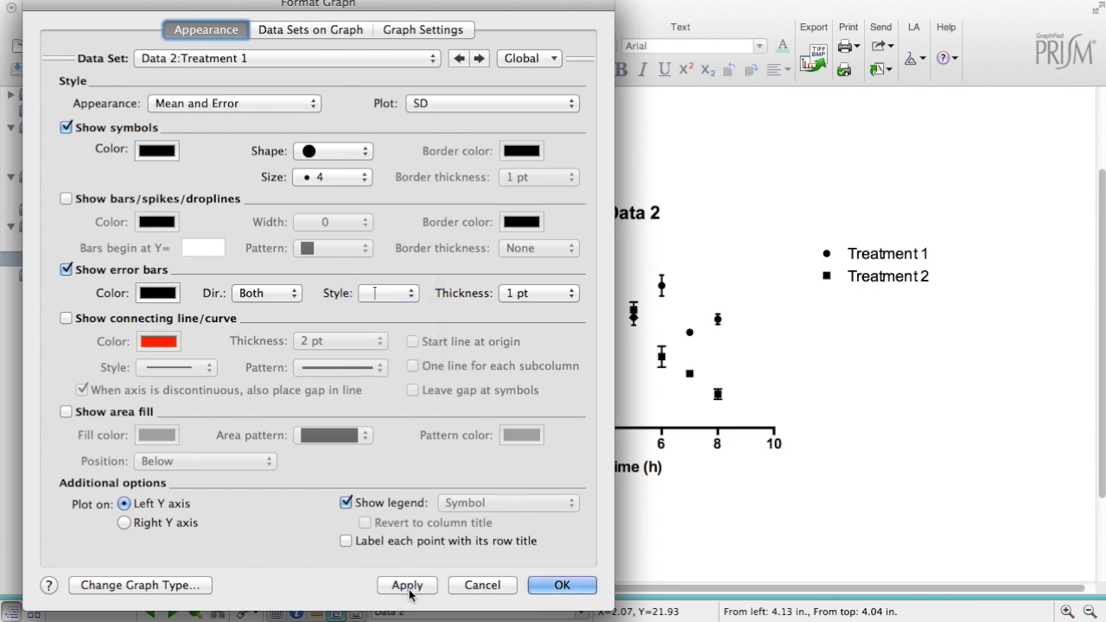
Set the error bar thickness to 2 pt, then reduce it to 1 pt.
{"action": "left_click", "coordinate": [536, 295]}
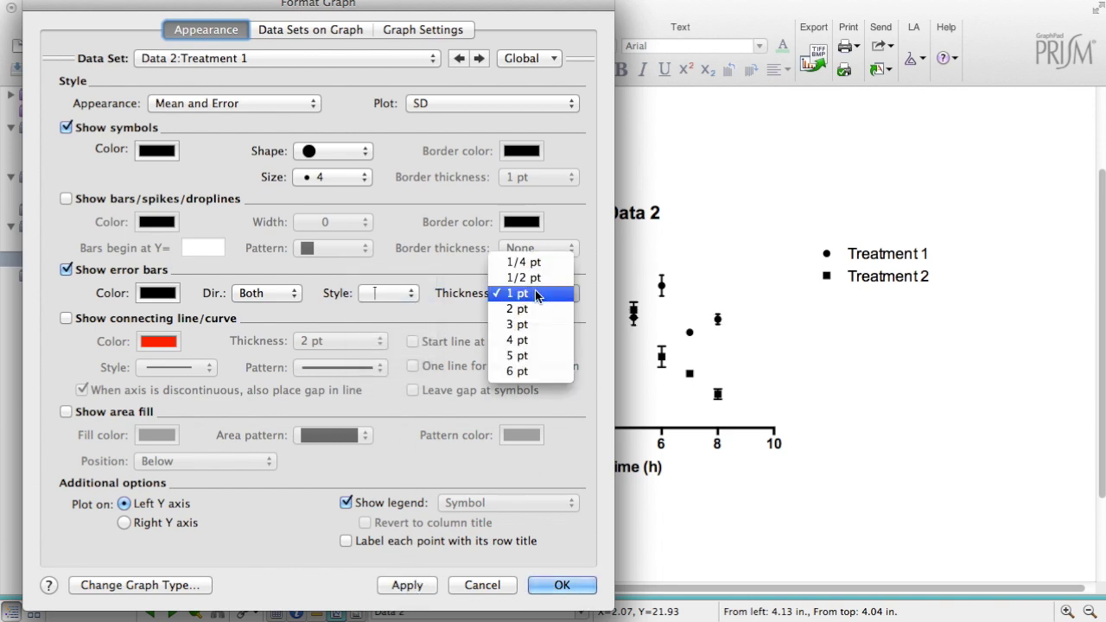
{"action": "left_click", "coordinate": [529, 309]}
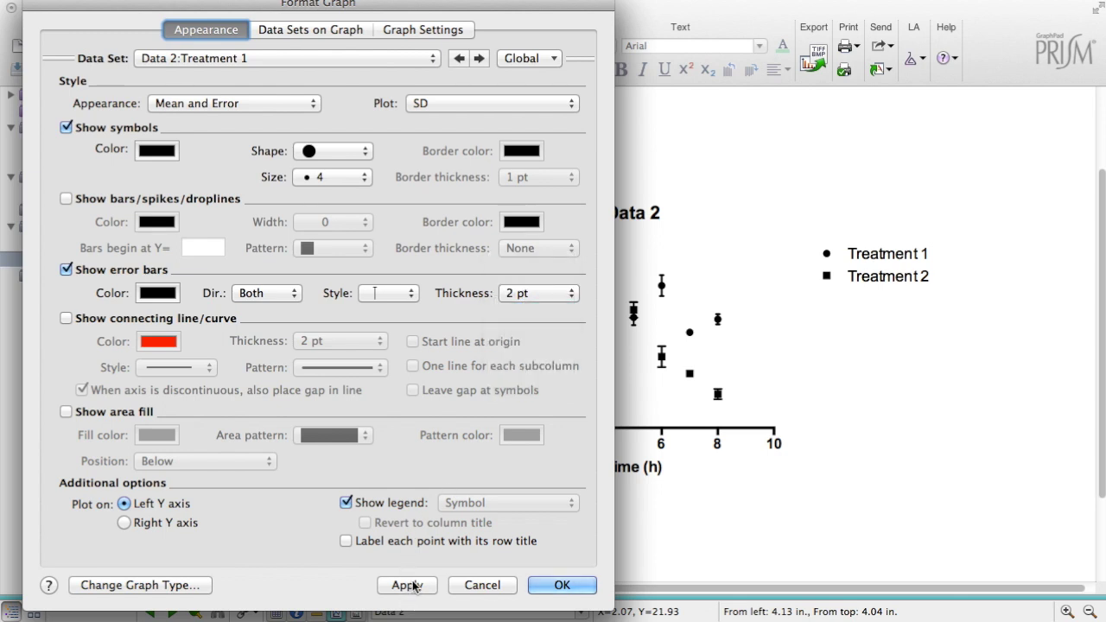
{"action": "left_click", "coordinate": [407, 584]}
{"action": "left_click", "coordinate": [519, 294]}
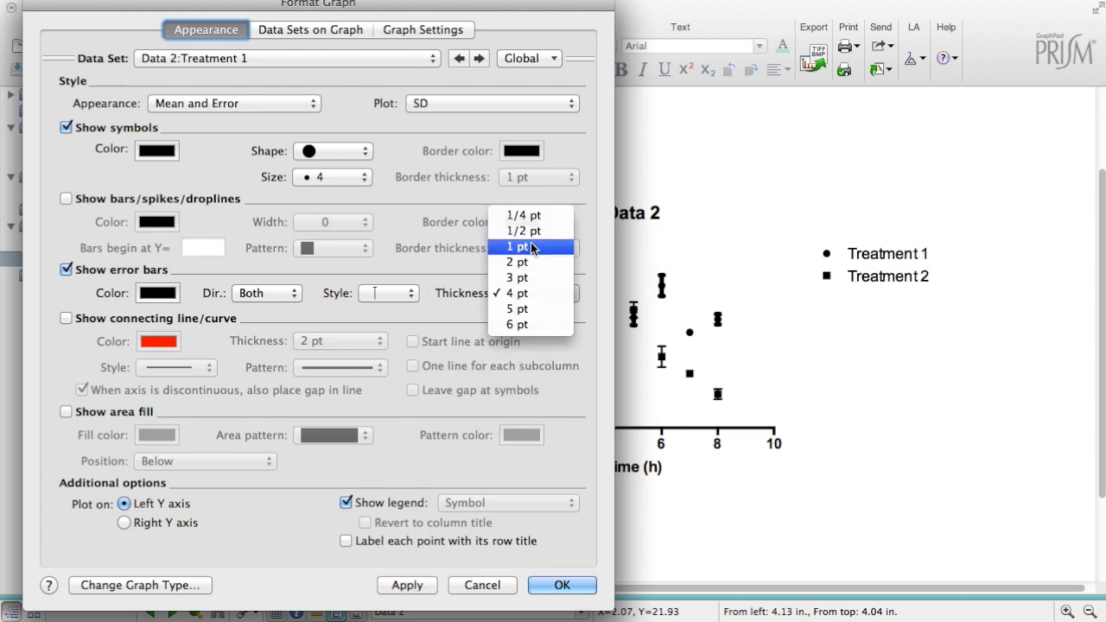
{"action": "left_click", "coordinate": [533, 249]}
{"action": "left_click", "coordinate": [407, 585]}
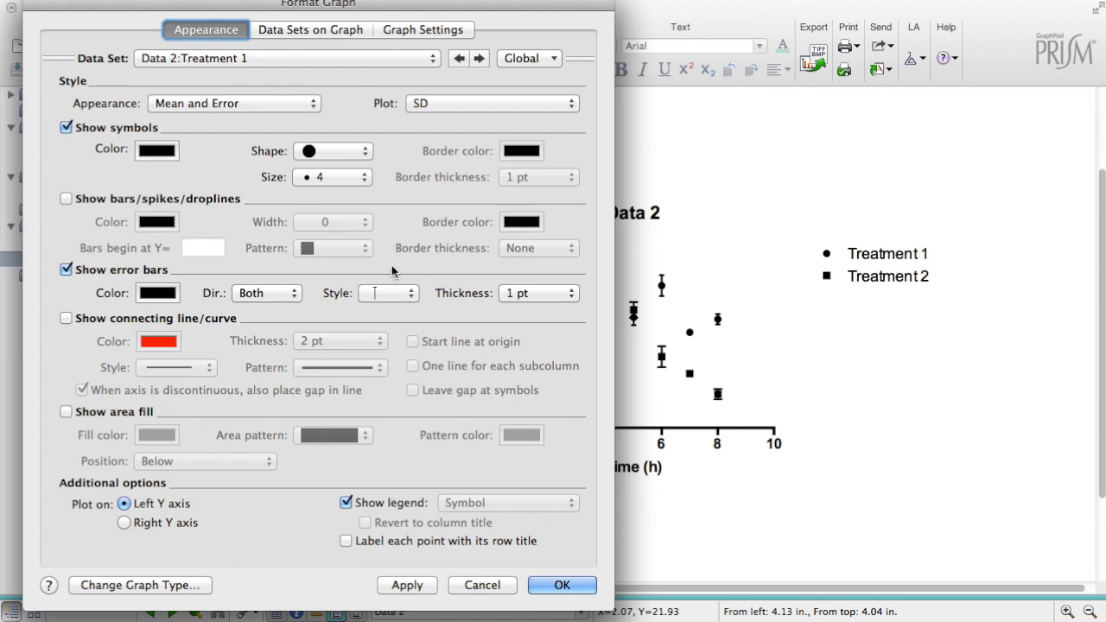
Plot Each Replicate for all data sets instead of mean and error.
{"action": "left_click", "coordinate": [268, 103]}
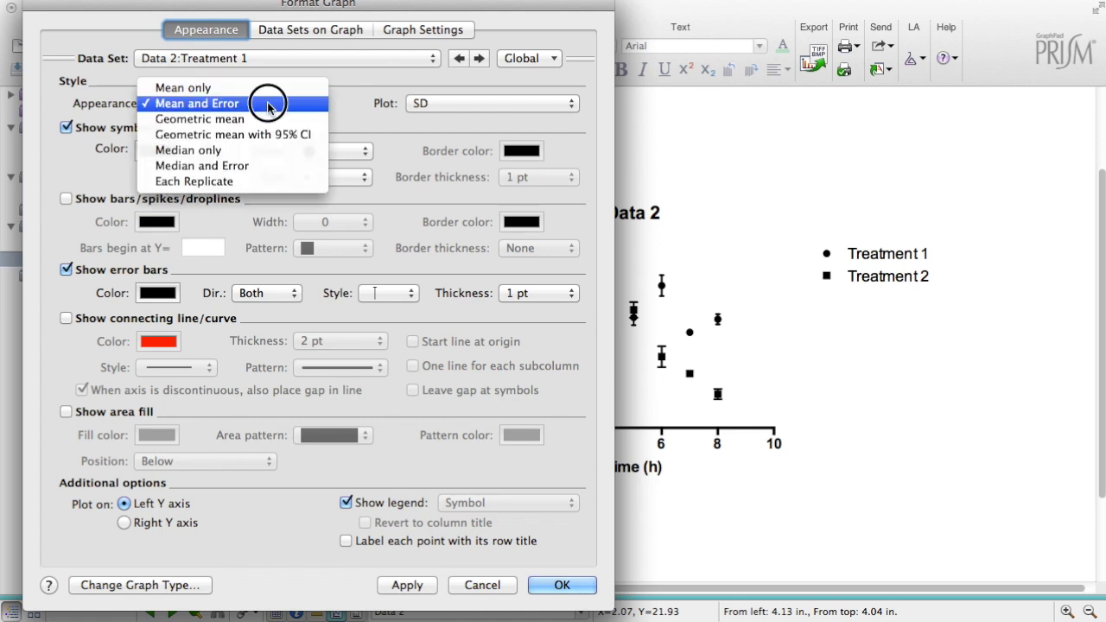
{"action": "left_click", "coordinate": [264, 182]}
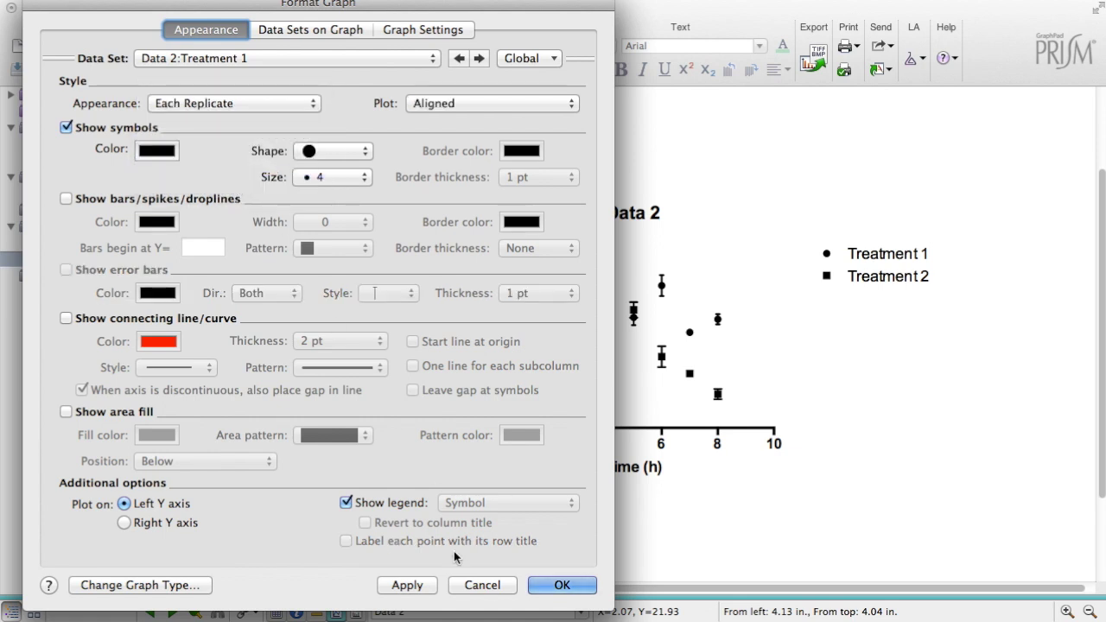
{"action": "left_click", "coordinate": [404, 585]}
{"action": "left_click", "coordinate": [248, 58]}
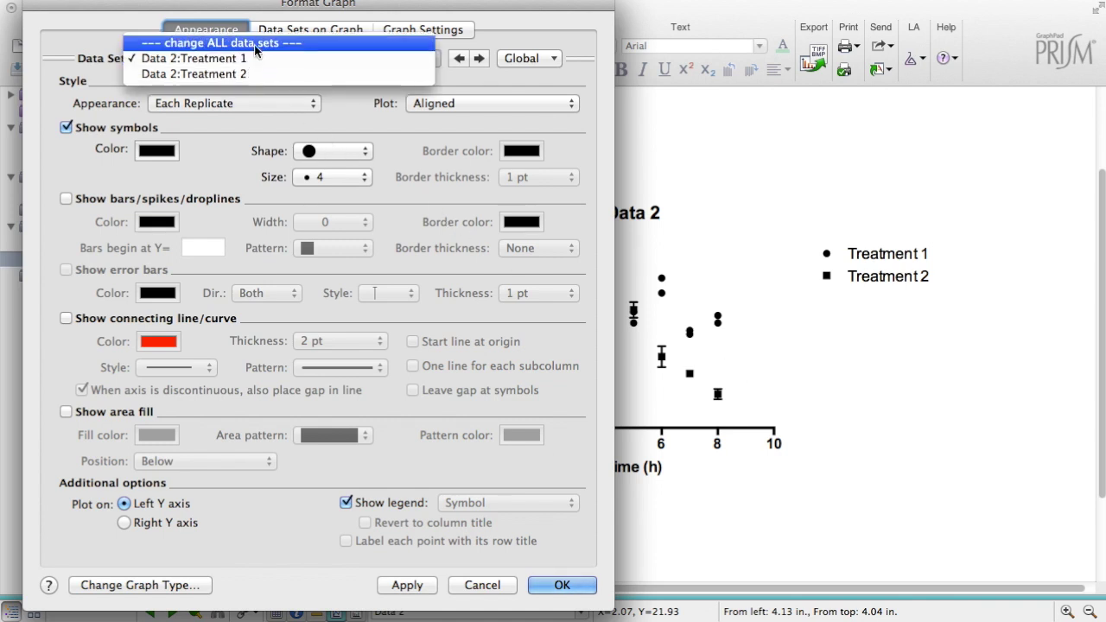
{"action": "left_click", "coordinate": [258, 42]}
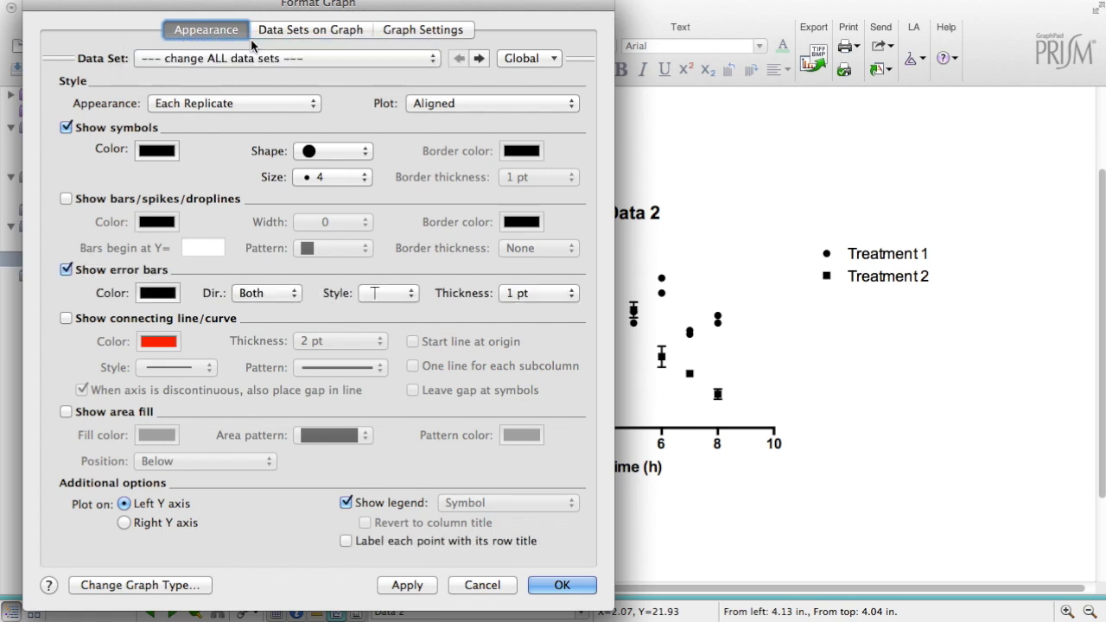
{"action": "left_click", "coordinate": [182, 105]}
{"action": "left_click", "coordinate": [186, 104]}
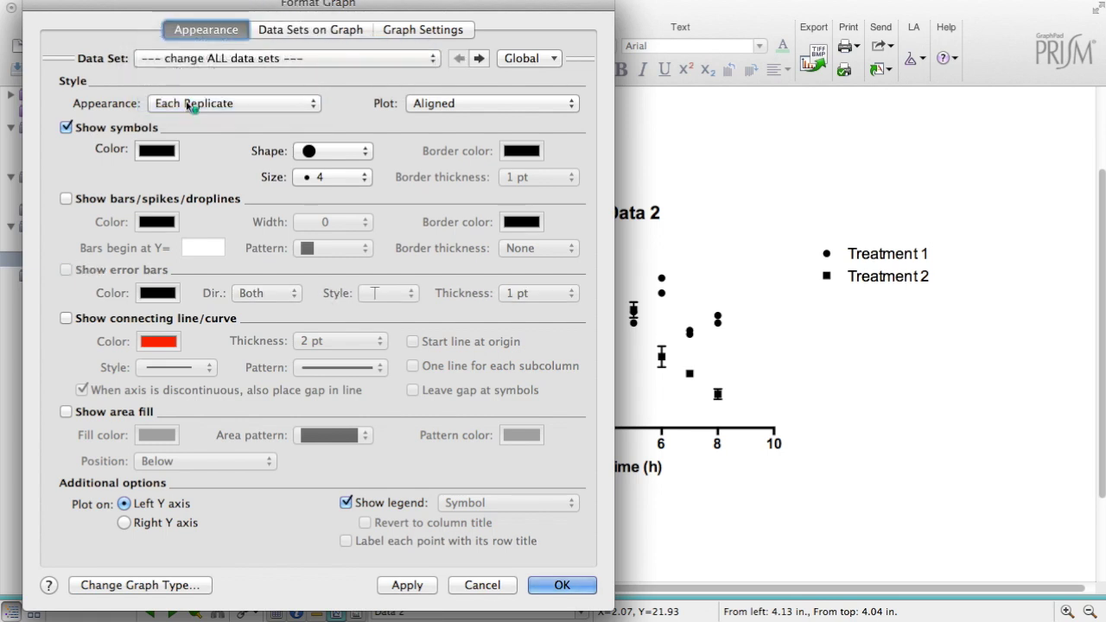
{"action": "left_click", "coordinate": [390, 583]}
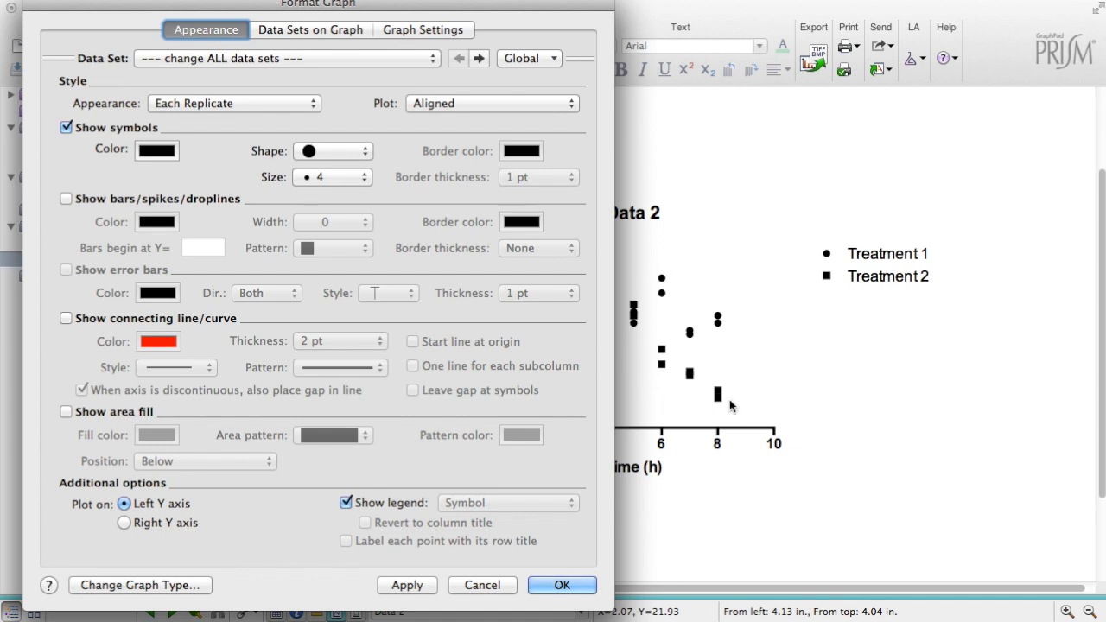
Colour the Treatment 1 symbols green and close the formatting window.
{"action": "left_click", "coordinate": [220, 58]}
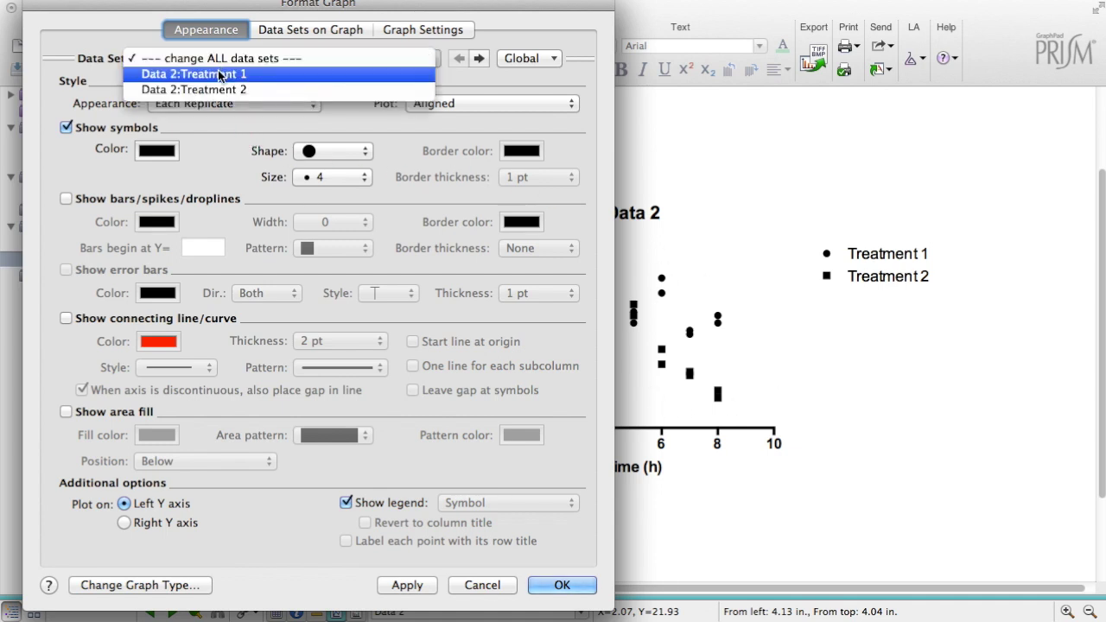
{"action": "left_click", "coordinate": [220, 75]}
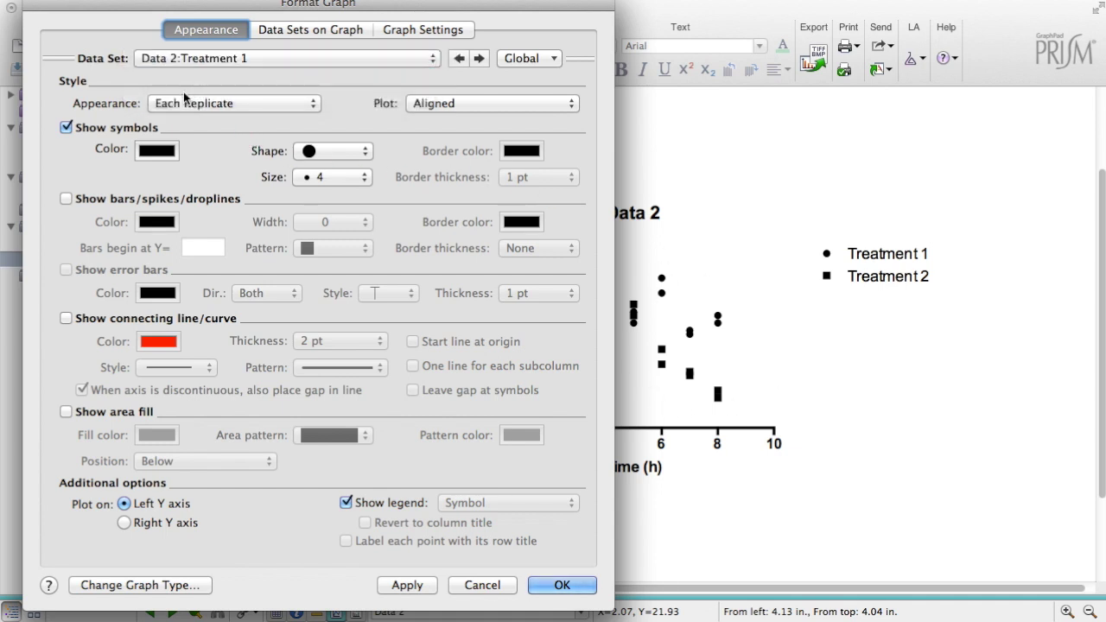
{"action": "left_click", "coordinate": [159, 152]}
{"action": "left_click", "coordinate": [318, 179]}
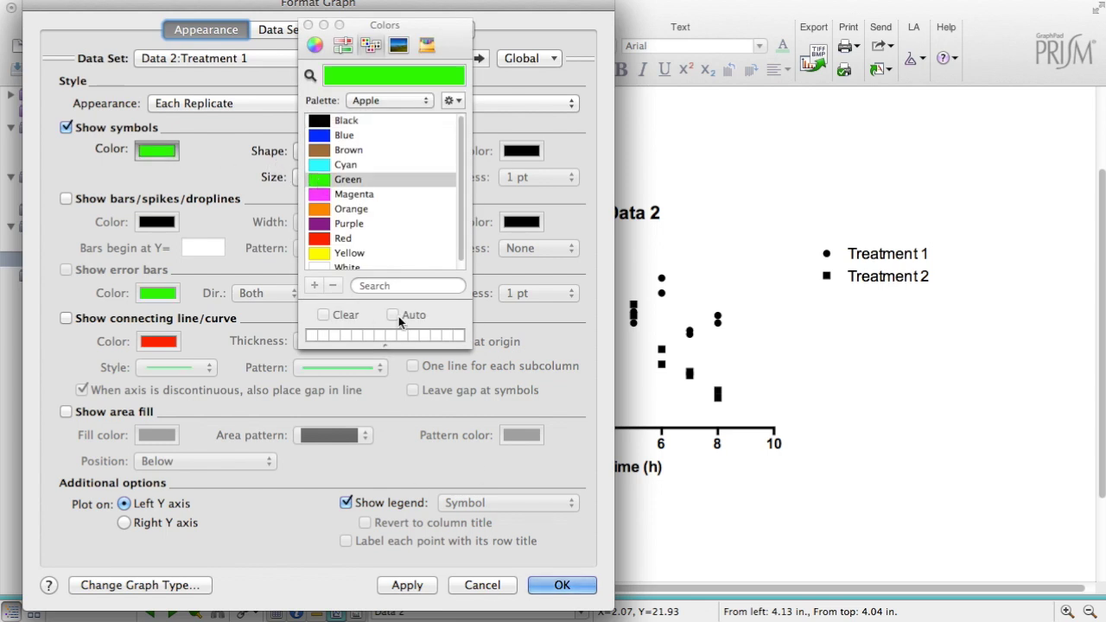
{"action": "left_click", "coordinate": [407, 585]}
{"action": "left_click_drag", "start_coordinate": [508, 10], "coordinate": [584, 13]}
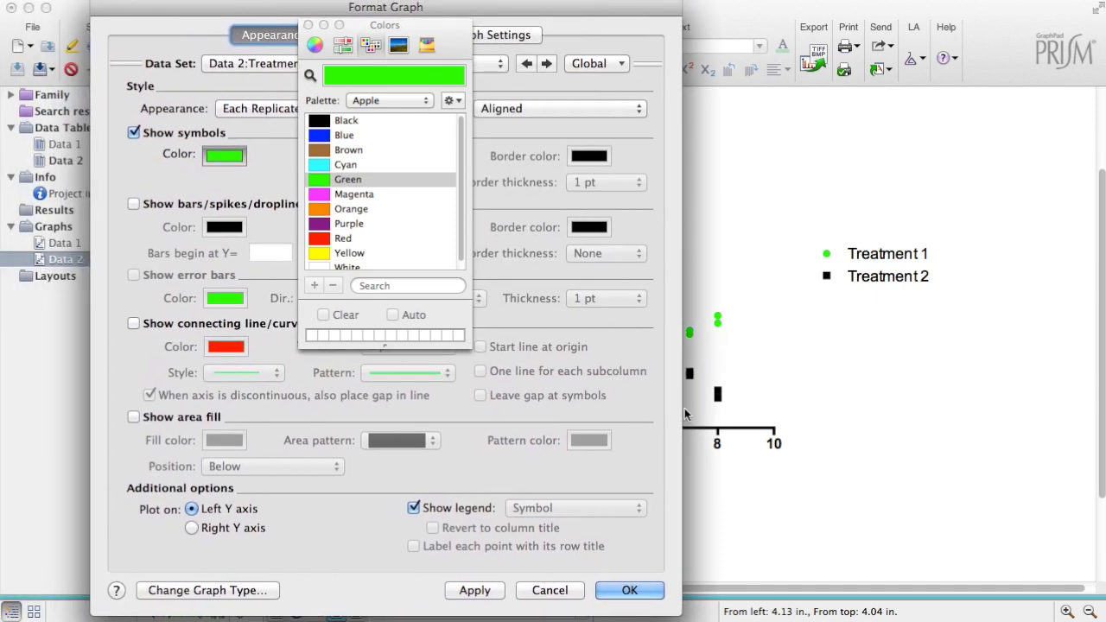
{"action": "left_click", "coordinate": [639, 589]}
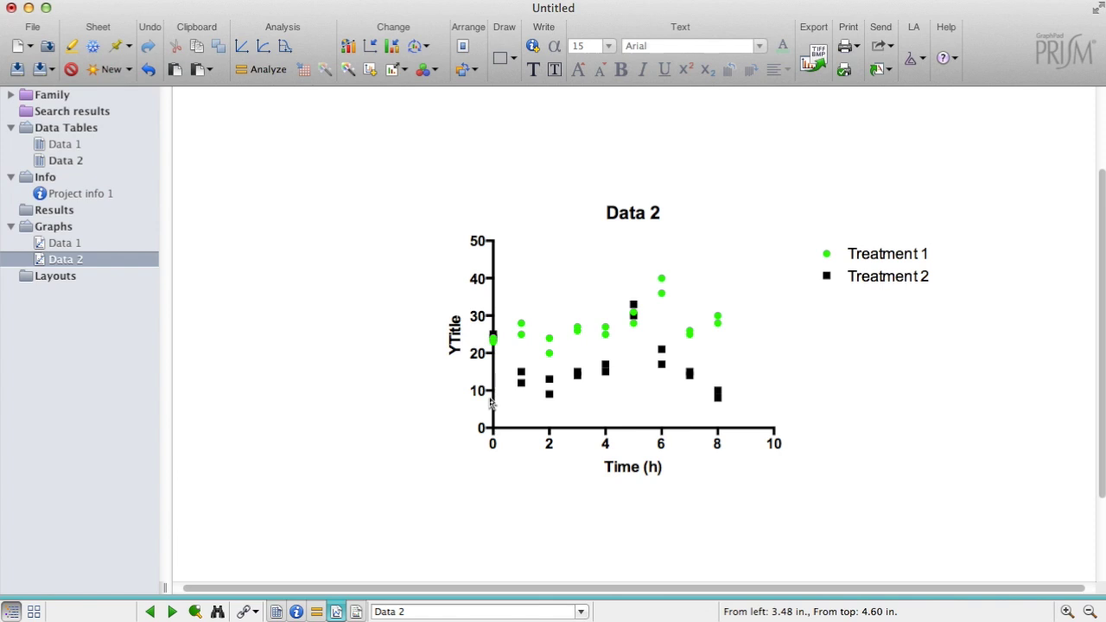
Choose New Data Table (+ Graph) from the Sheet toolbar's New list.
{"action": "left_click", "coordinate": [110, 69]}
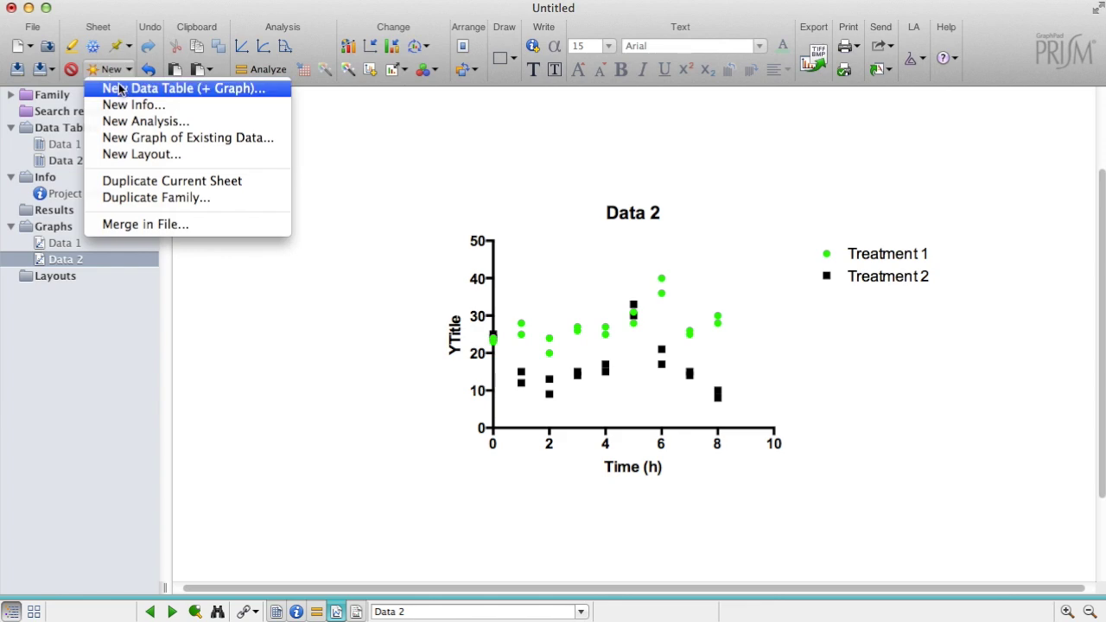
{"action": "left_click", "coordinate": [119, 89]}
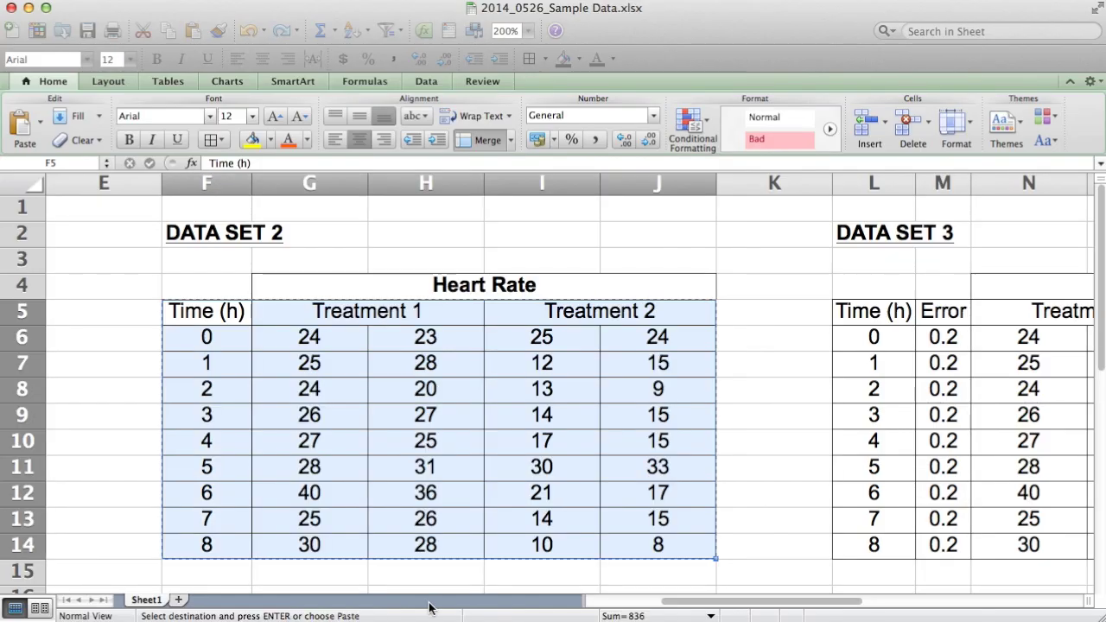
Copy Excel's Data Set 3 table L5:Q14, with Time (h), Error and both treatments' heart rates.
{"action": "left_click", "coordinate": [684, 602]}
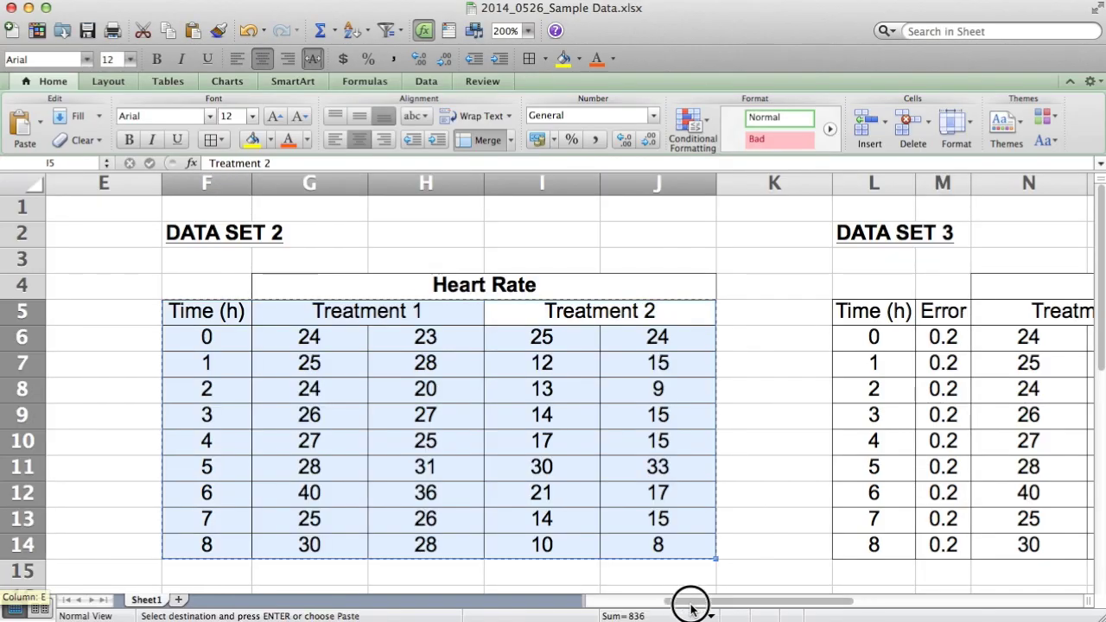
{"action": "left_click_drag", "start_coordinate": [691, 607], "coordinate": [795, 602]}
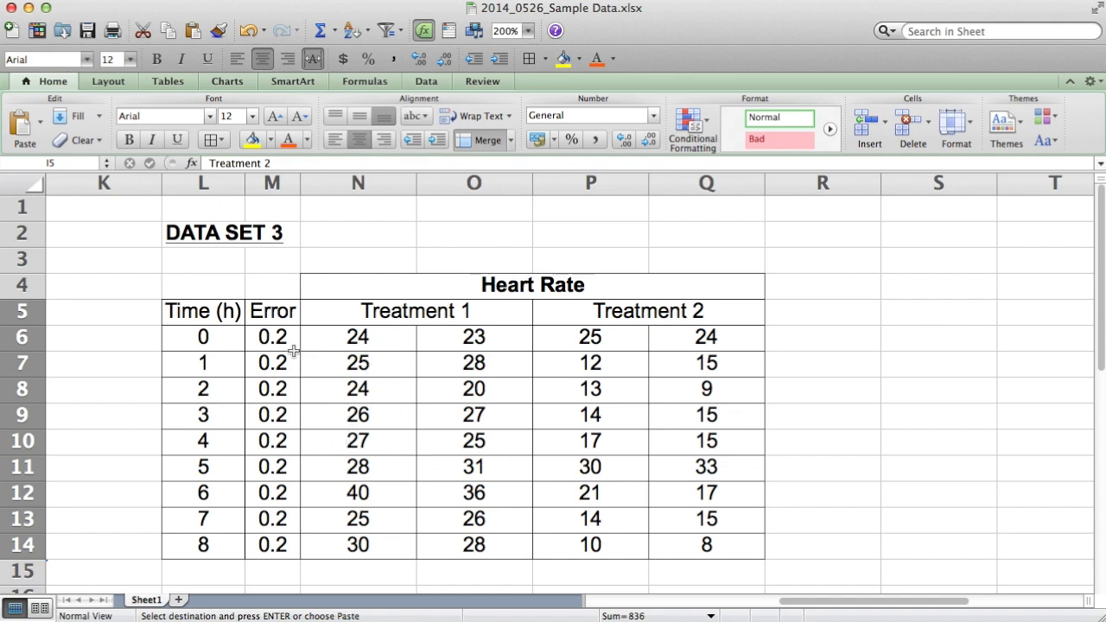
{"action": "left_click", "coordinate": [285, 313]}
{"action": "left_click_drag", "start_coordinate": [285, 313], "coordinate": [277, 544]}
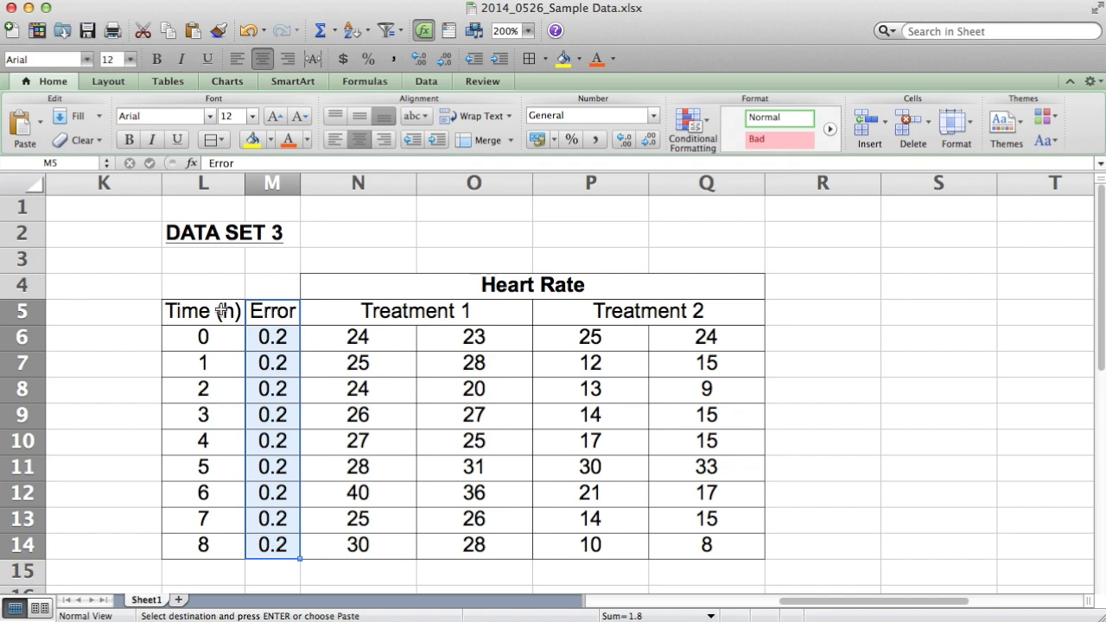
{"action": "left_click_drag", "start_coordinate": [216, 311], "coordinate": [689, 544]}
{"action": "right_click", "coordinate": [486, 363]}
{"action": "left_click", "coordinate": [520, 347]}
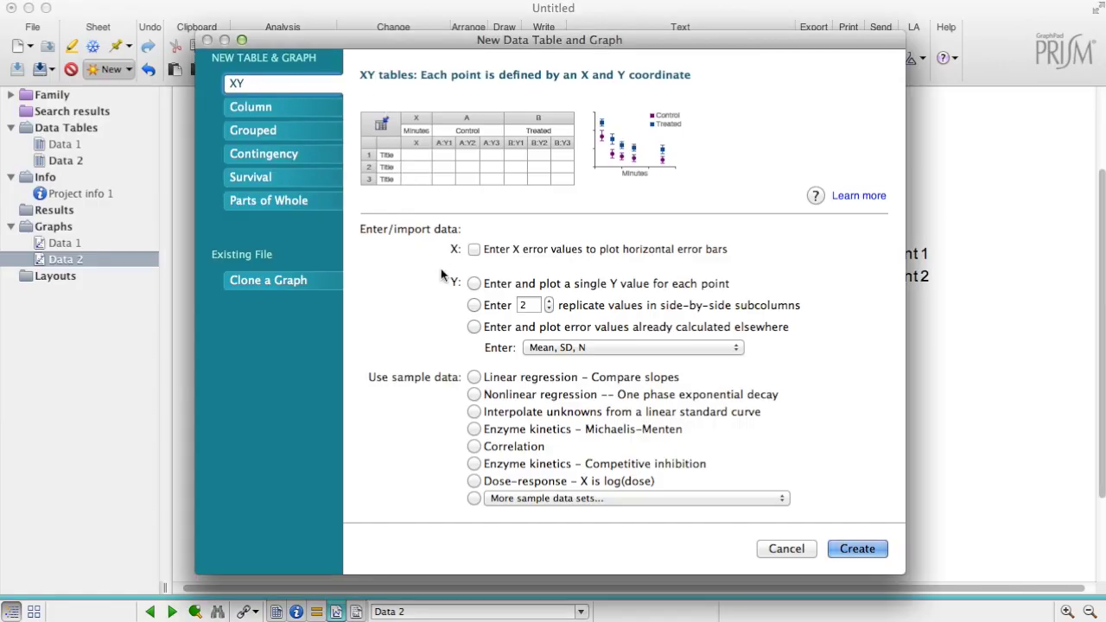
Create XY table Data 3 with 2 replicate Y values and an X error column.
{"action": "left_click", "coordinate": [475, 307]}
{"action": "left_click", "coordinate": [474, 251]}
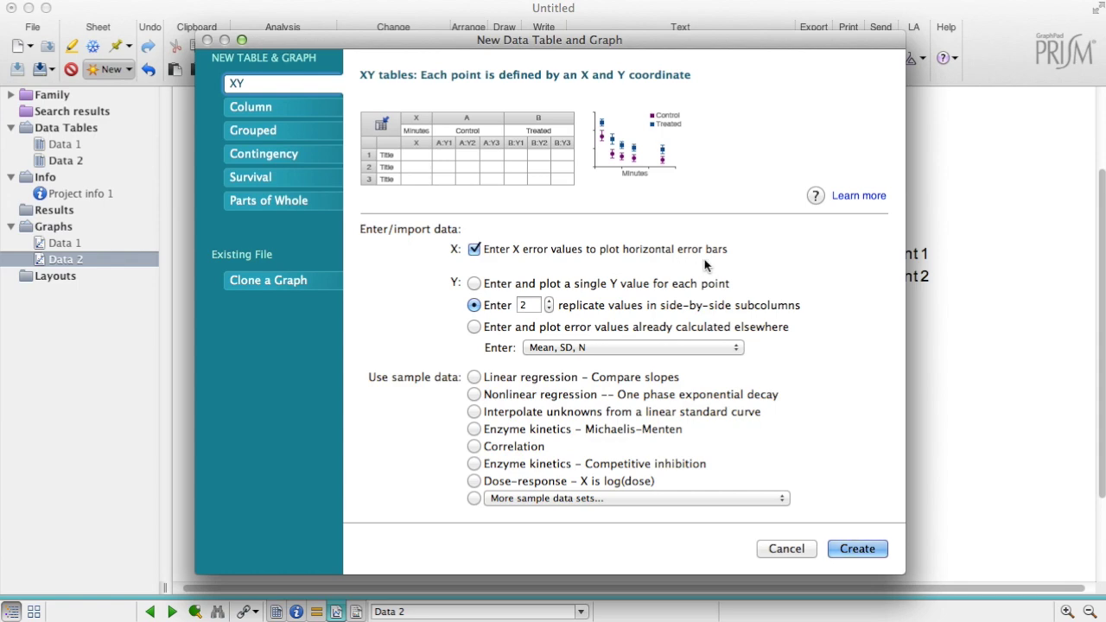
{"action": "left_click", "coordinate": [846, 549]}
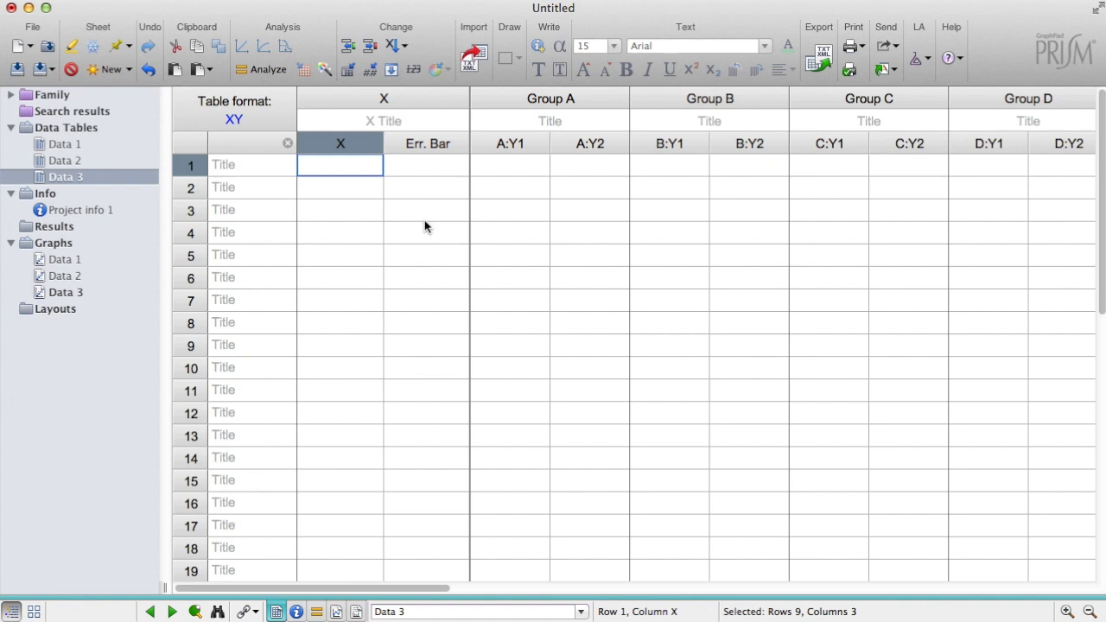
Paste the copied times, 0.2 errors and Treatment 1 and 2 heart rates into Data 3.
{"action": "right_click", "coordinate": [356, 121]}
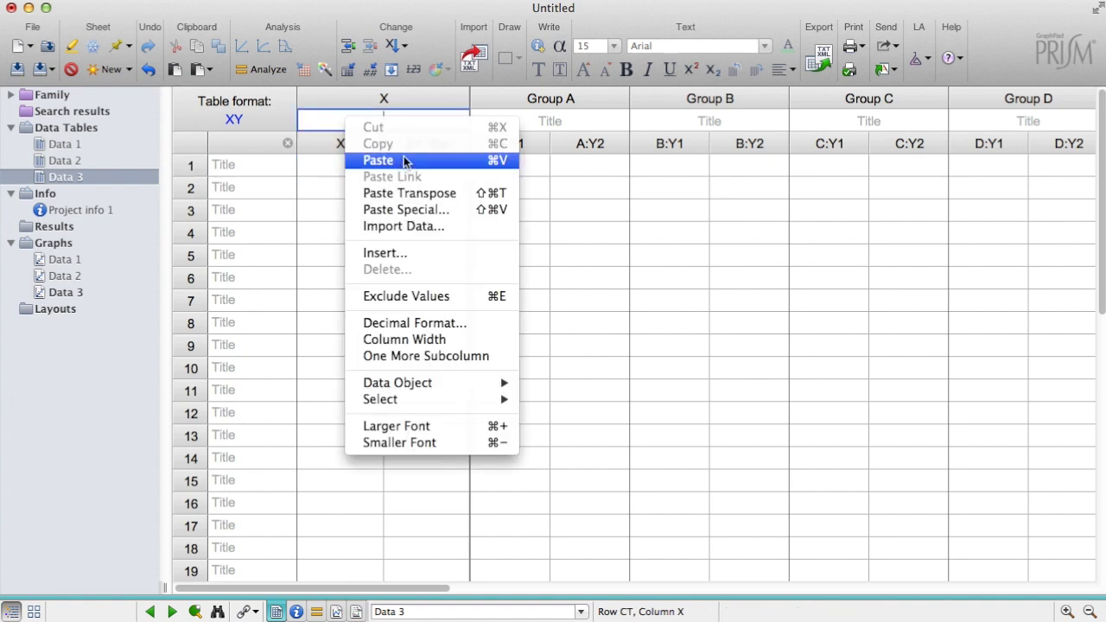
{"action": "left_click", "coordinate": [404, 159]}
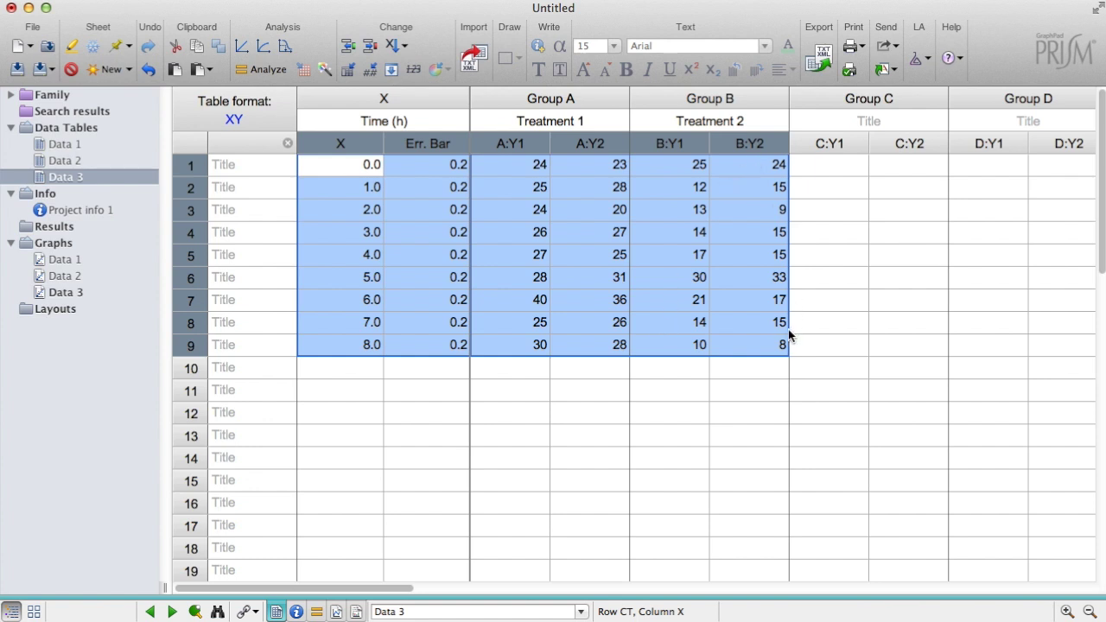
Open the Data 3 graph, keeping the Mean and error, SD graph type.
{"action": "left_click", "coordinate": [77, 293]}
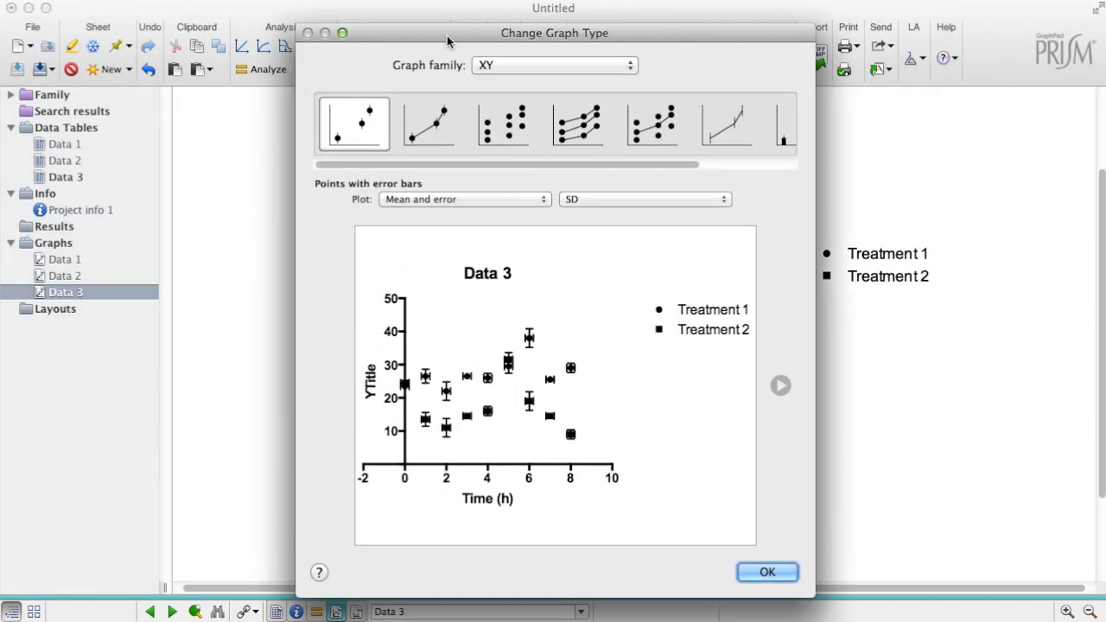
{"action": "left_click", "coordinate": [750, 570]}
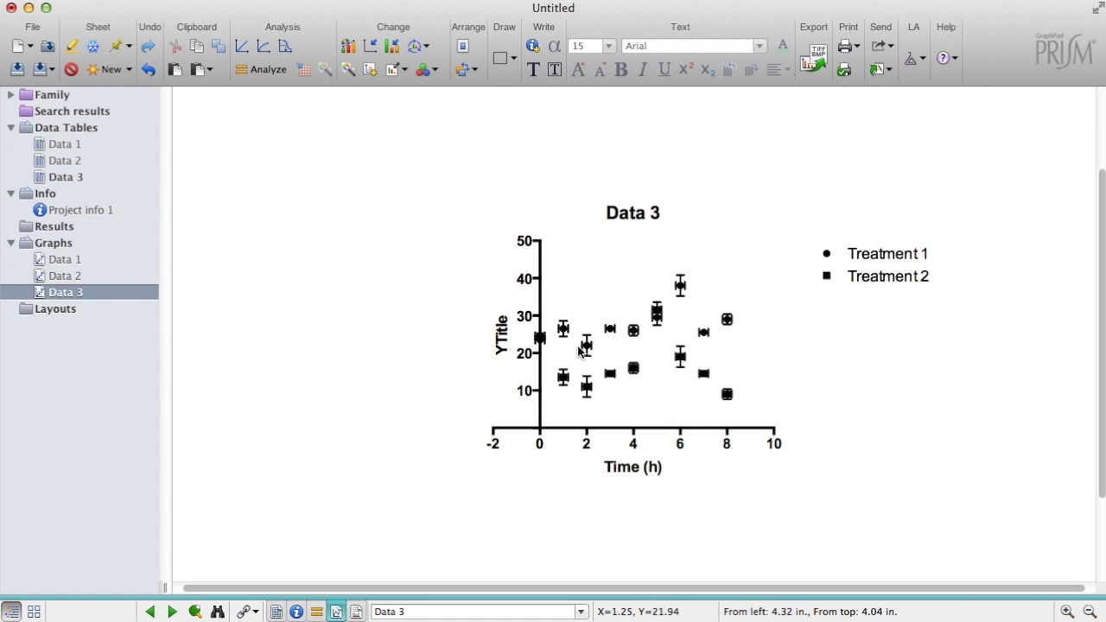
{"action": "mouse_move", "coordinate": [587, 345]}
Enlarge the Data 3 graph title to font size 17.
{"action": "left_click", "coordinate": [271, 366]}
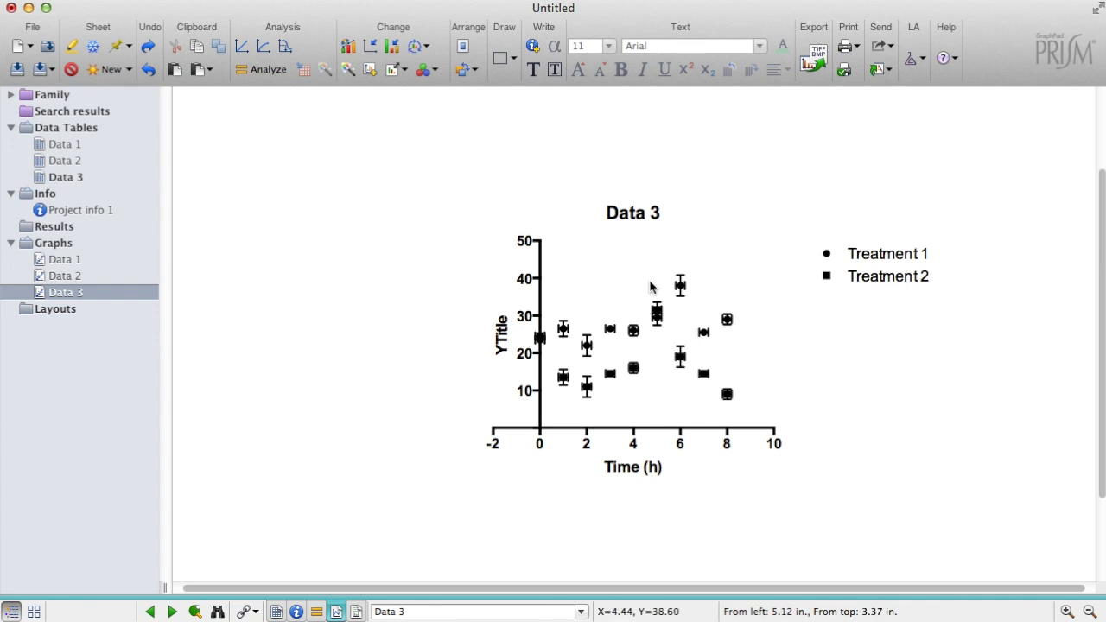
{"action": "left_click", "coordinate": [647, 212]}
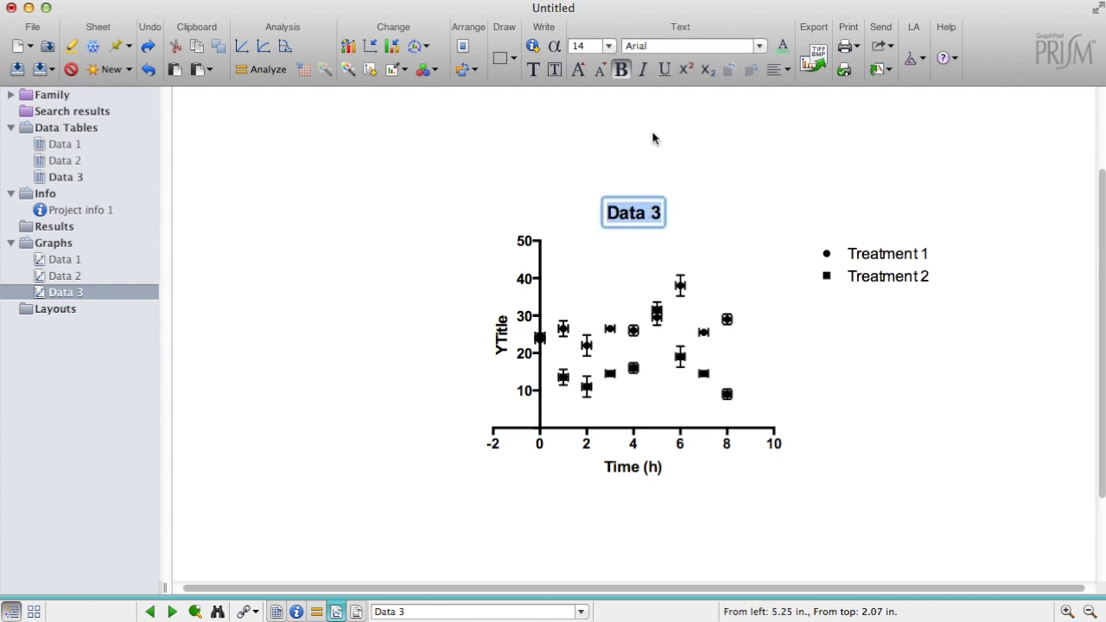
{"action": "left_click", "coordinate": [576, 73]}
{"action": "left_click", "coordinate": [576, 73]}
{"action": "left_click", "coordinate": [576, 73]}
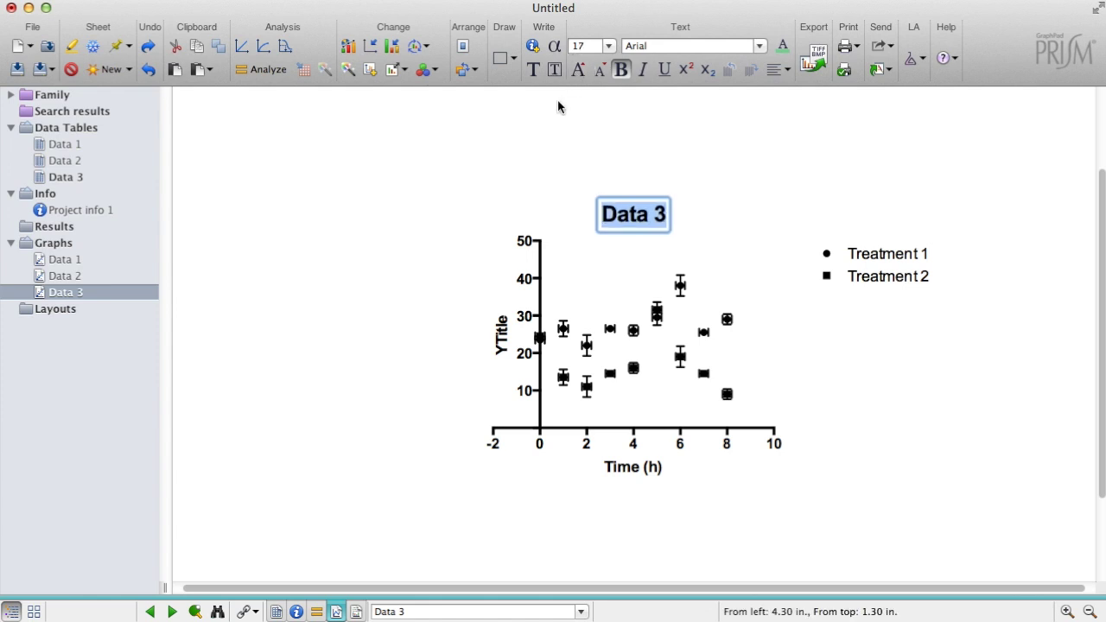
{"action": "left_click", "coordinate": [522, 198]}
Lengthen the Y axis upward and bring up Treatment 1's point format settings.
{"action": "left_click", "coordinate": [539, 244]}
{"action": "mouse_move", "coordinate": [546, 247]}
{"action": "left_mouse_down"}
{"action": "mouse_move", "coordinate": [535, 202]}
{"action": "mouse_move", "coordinate": [540, 232]}
{"action": "left_mouse_up"}
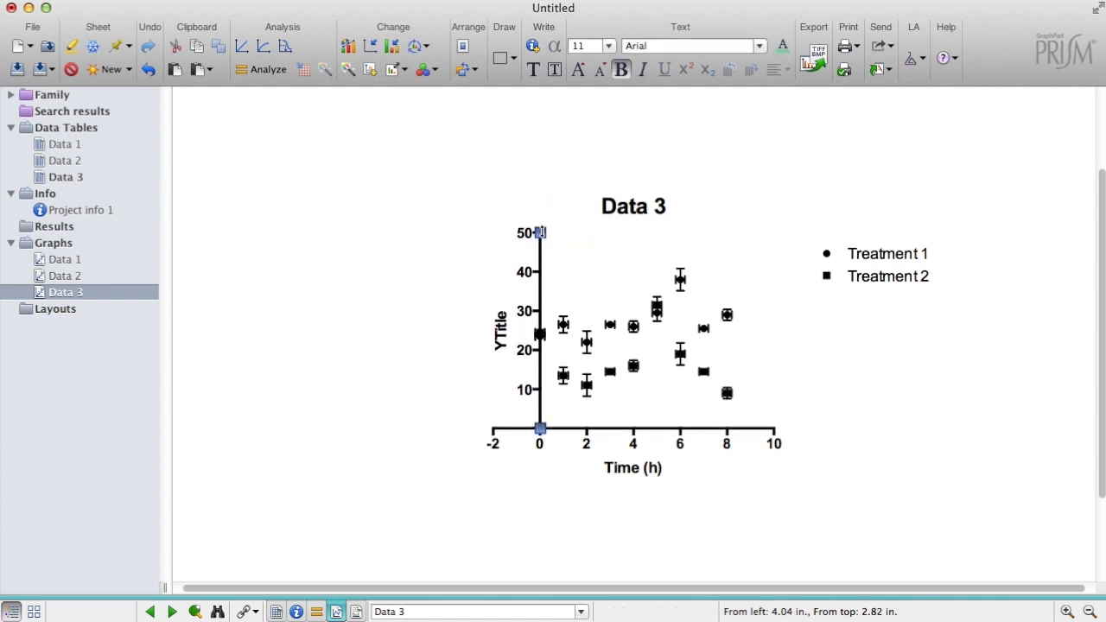
{"action": "double_click", "coordinate": [539, 332]}
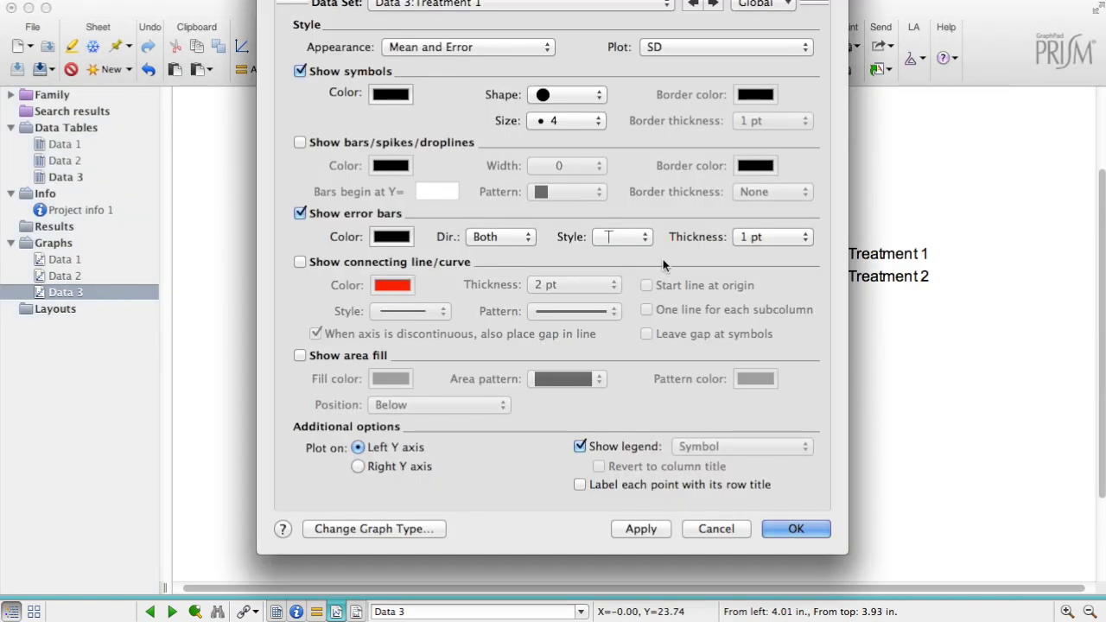